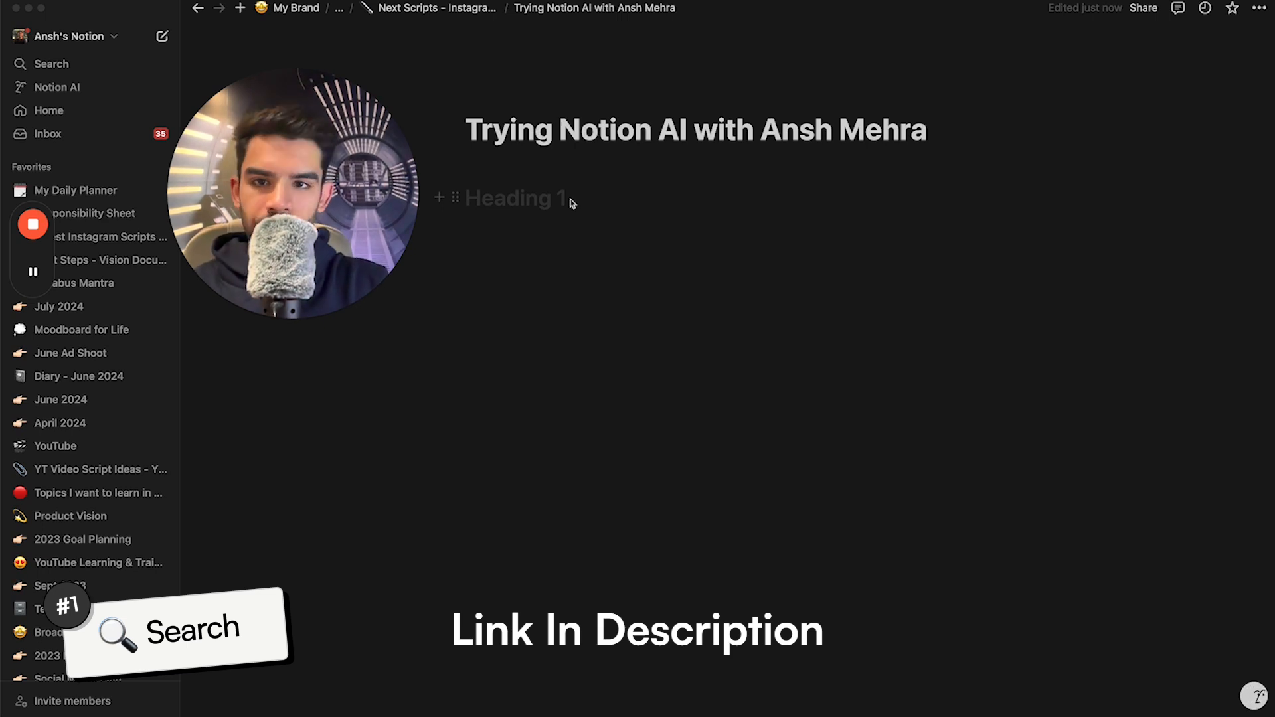
# Open the AI chat on the blank page and examine its knowledge sources, connection options and suggested actions.
pyautogui.click(558, 212)
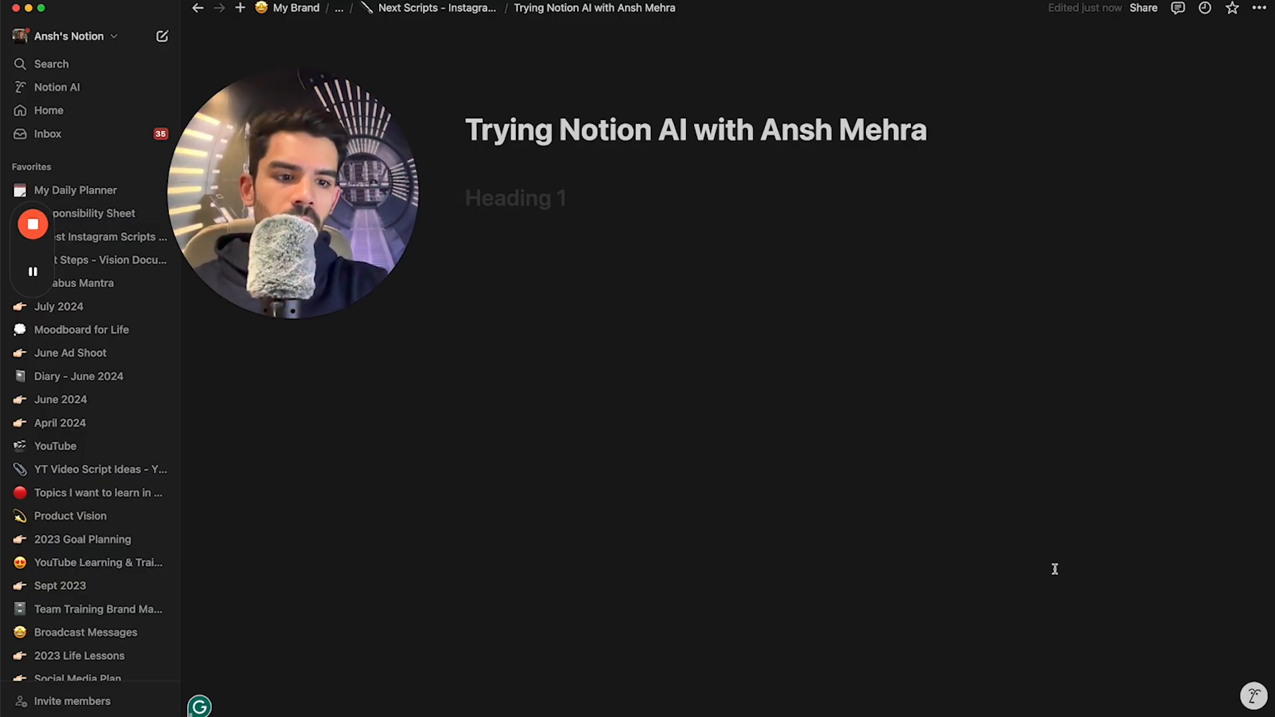
pyautogui.click(1252, 697)
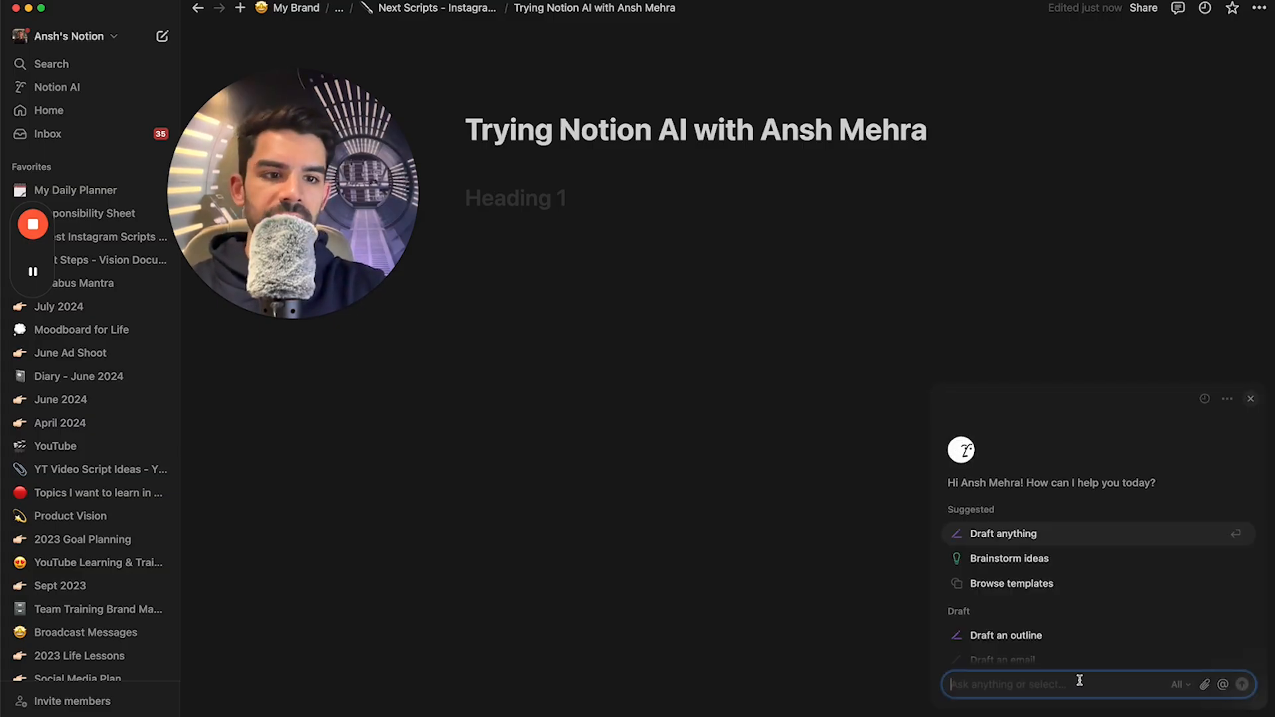
pyautogui.click(1182, 685)
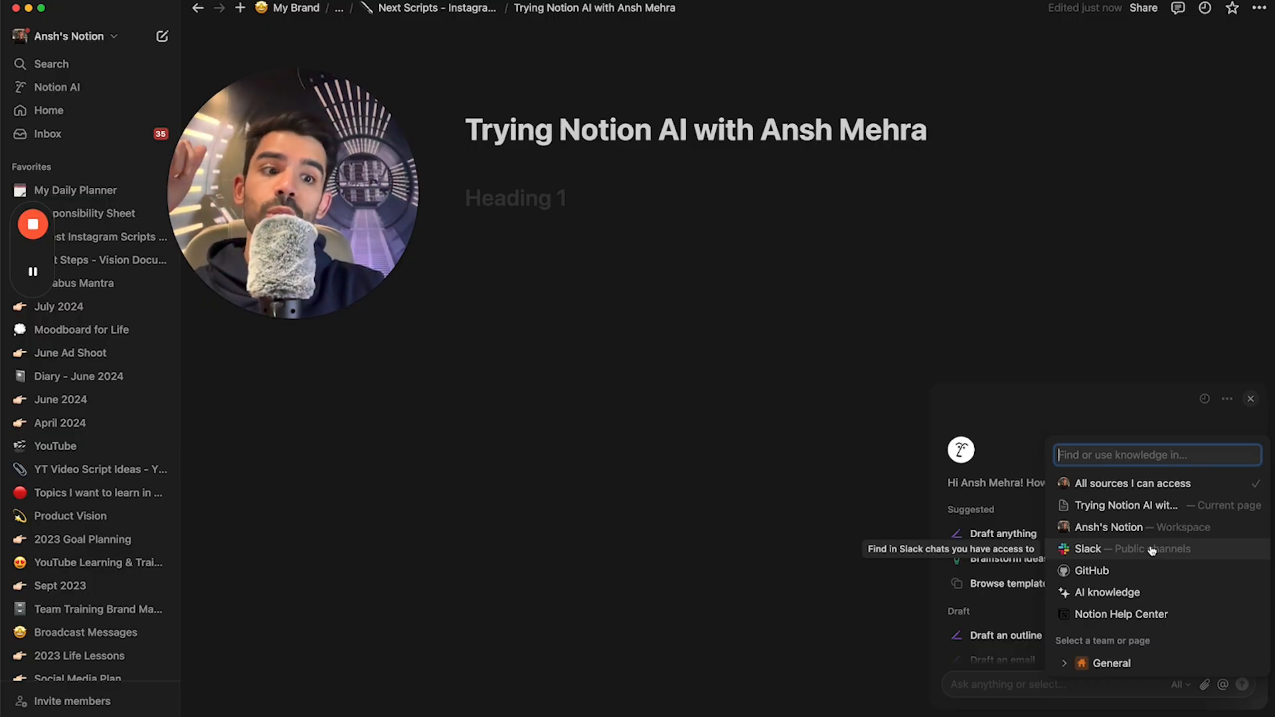
pyautogui.click(1217, 422)
pyautogui.click(1227, 401)
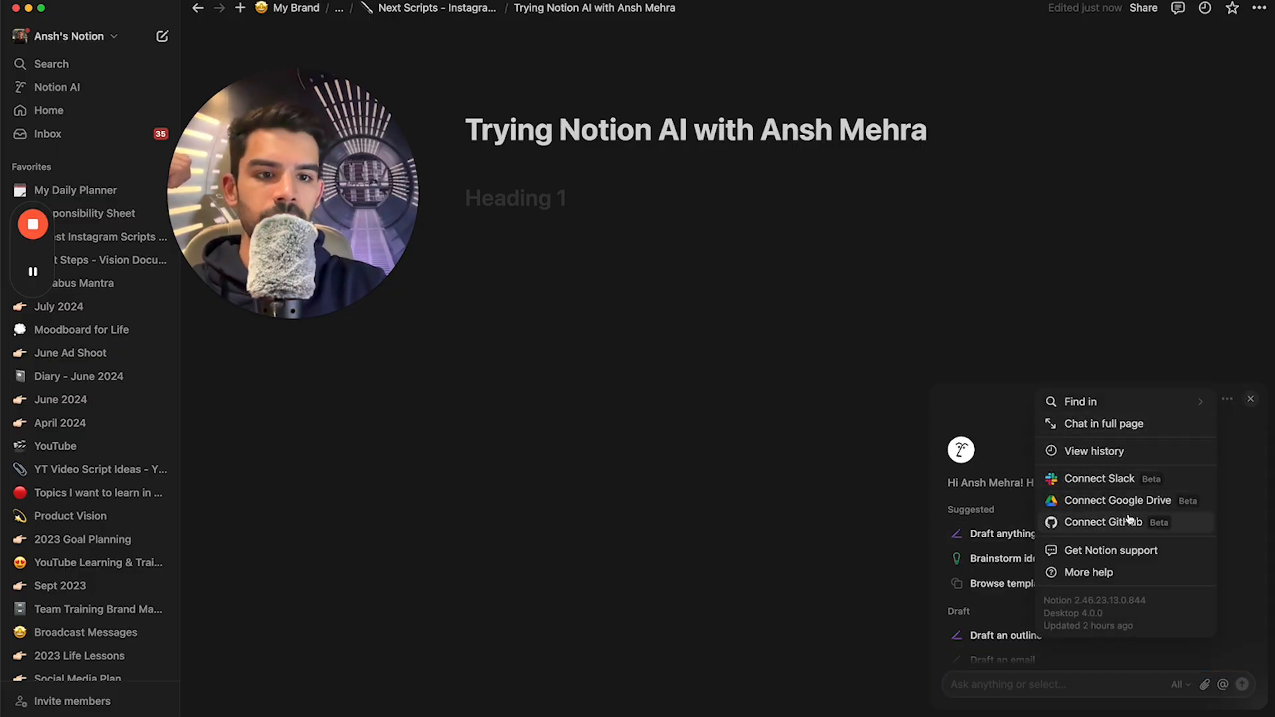
pyautogui.click(1022, 684)
pyautogui.scroll(-2, 1063, 595)
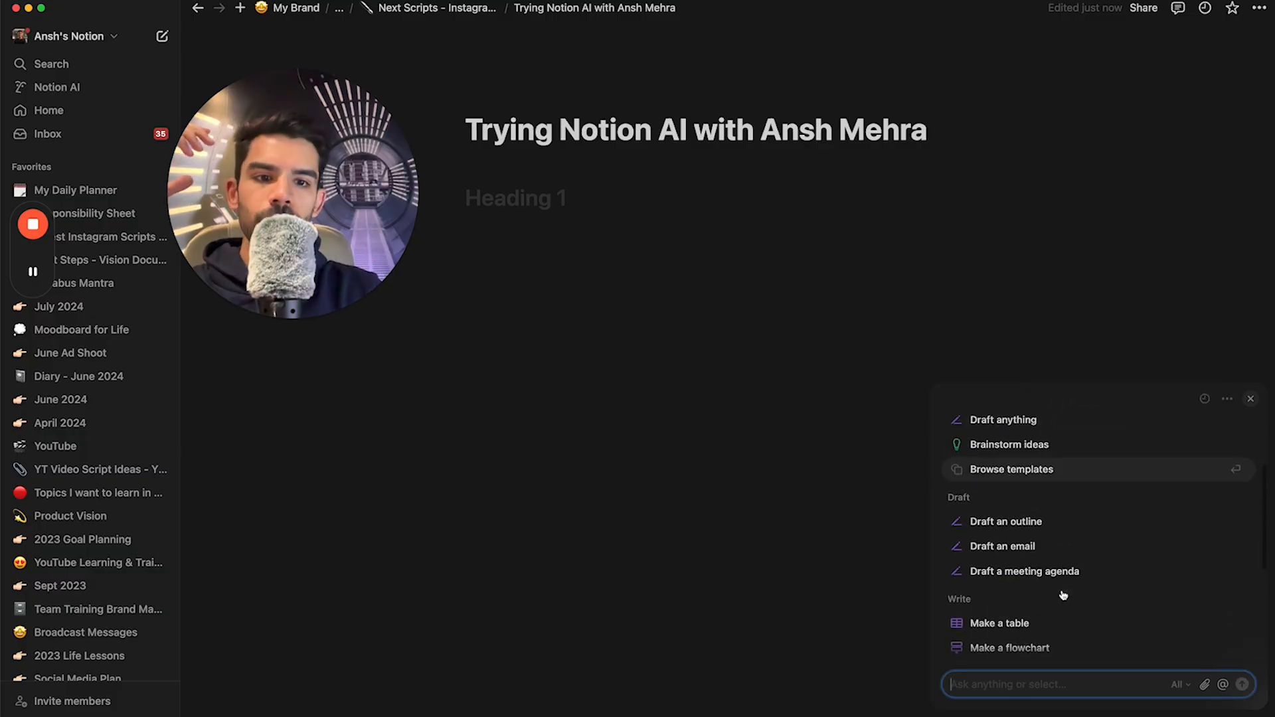
pyautogui.scroll(-2, 1063, 595)
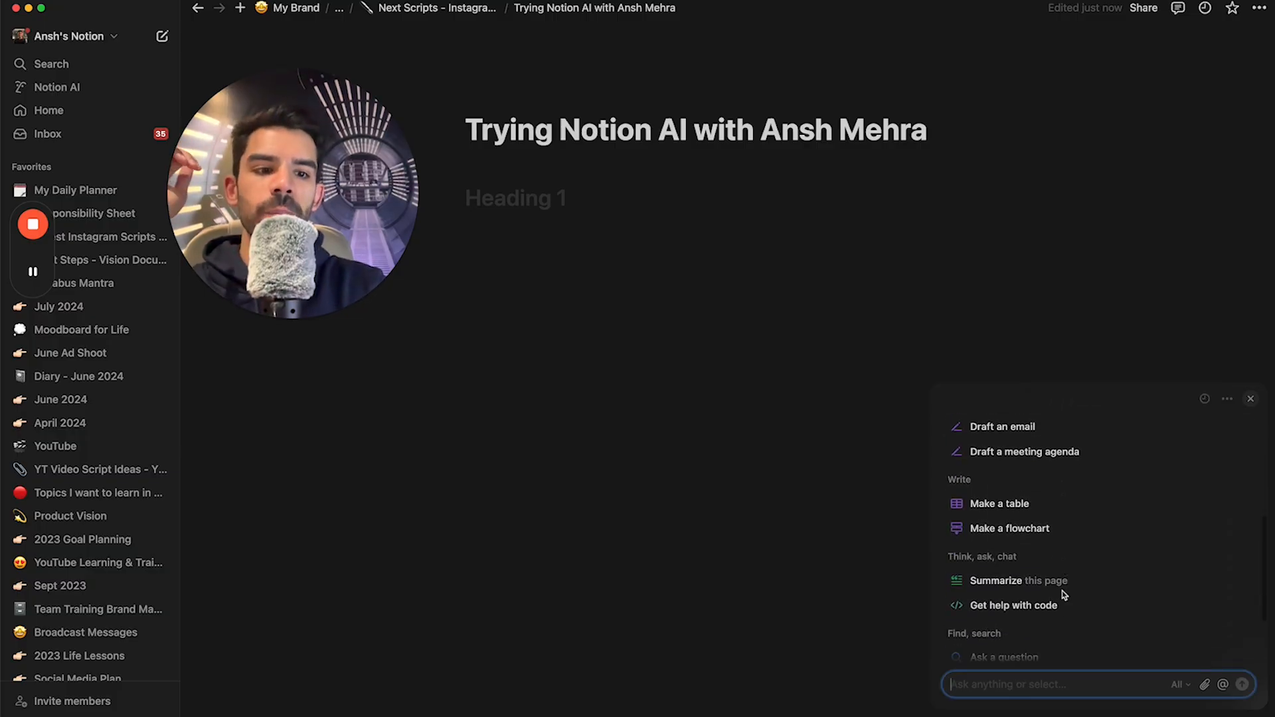
pyautogui.scroll(-2, 1064, 594)
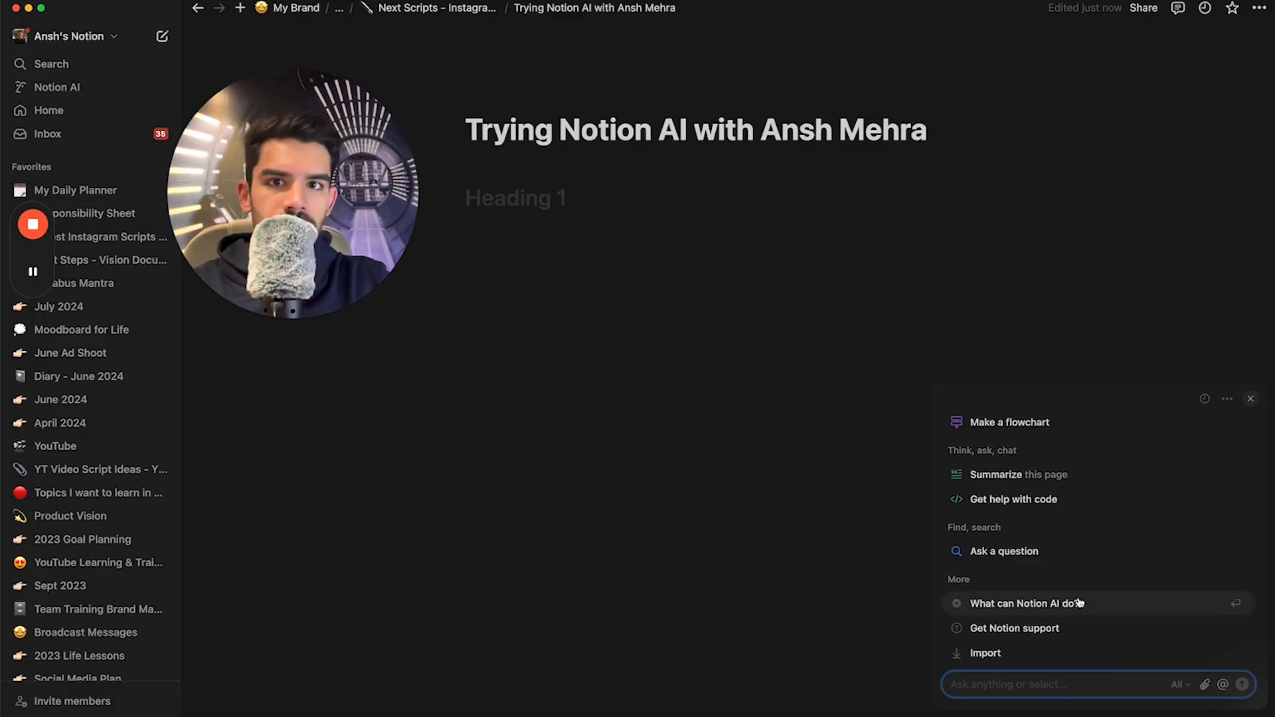
# Search the workspace for "Design", open the Design Knowledge Drafts page and look through its list of subpages.
pyautogui.click(726, 500)
pyautogui.press('super+k')
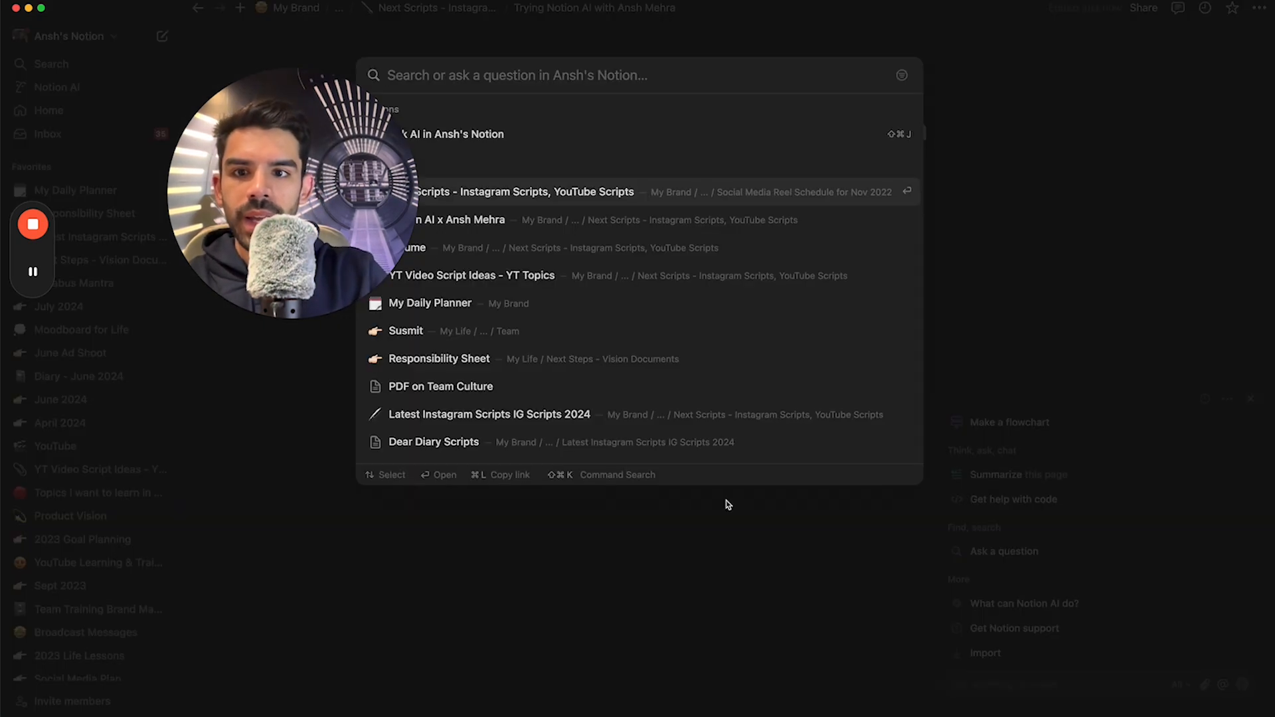
pyautogui.write('Design')
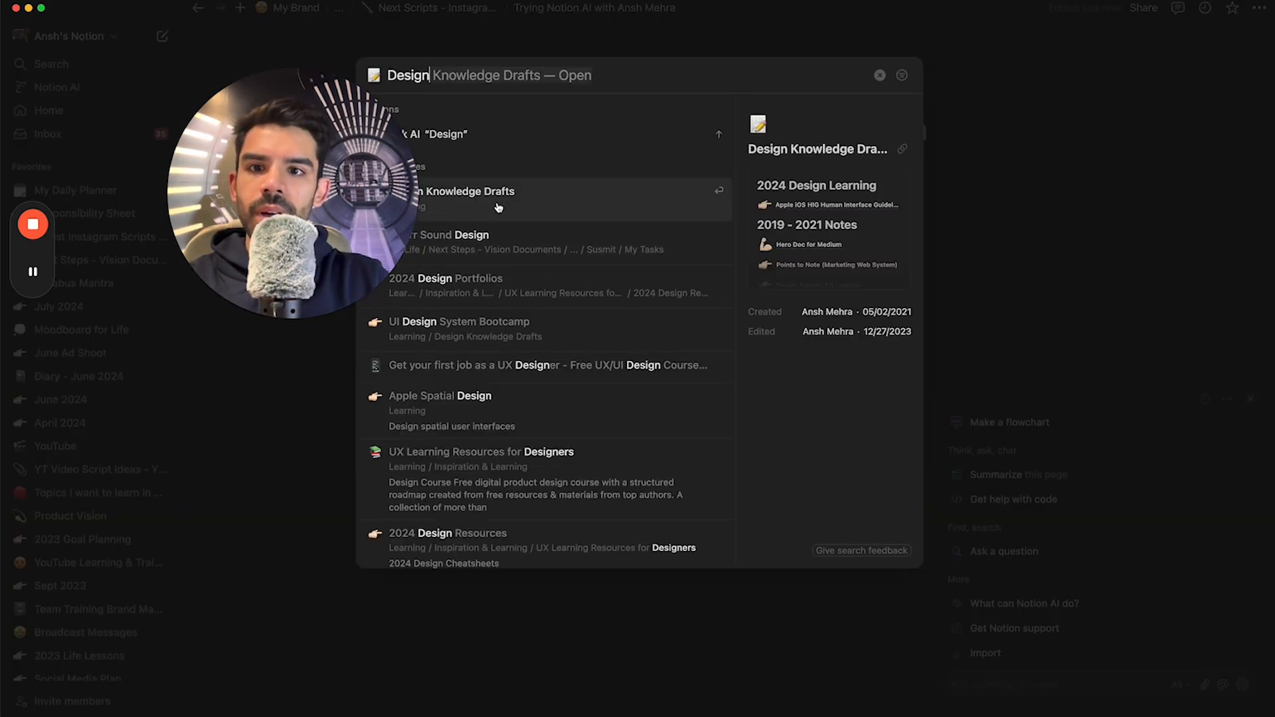
pyautogui.click(494, 199)
pyautogui.scroll(-5, 664, 357)
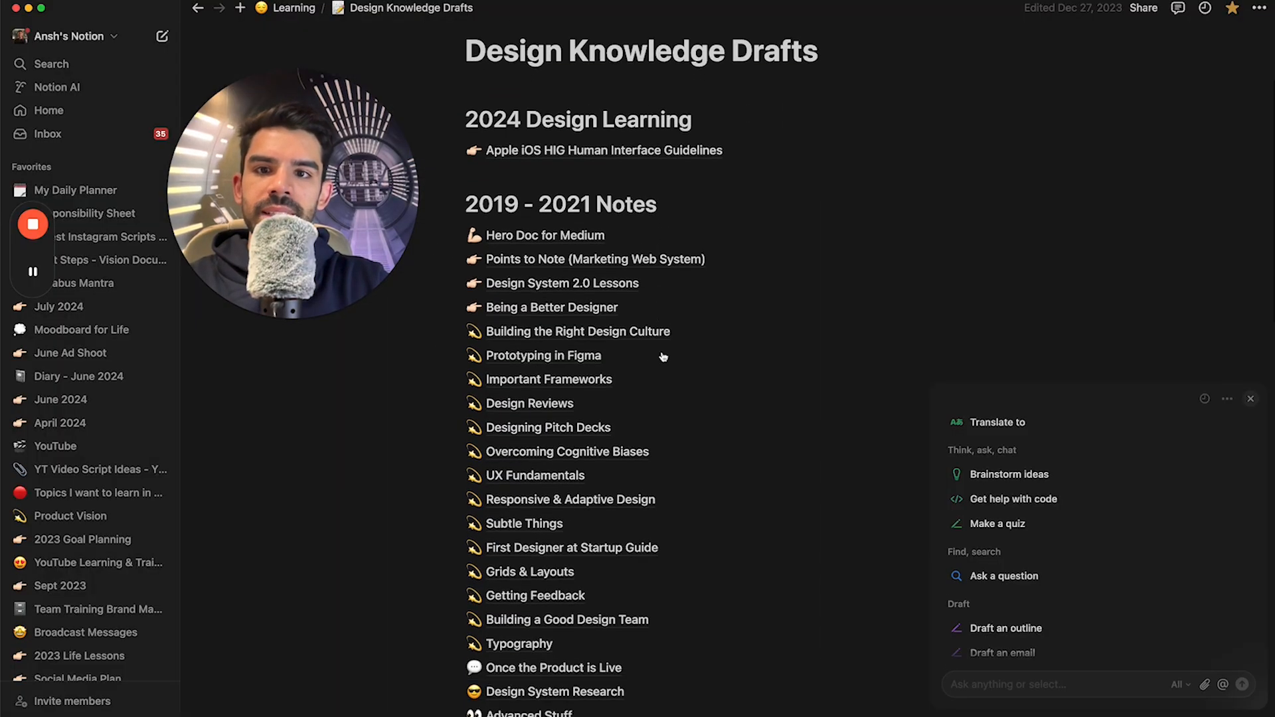
pyautogui.scroll(-3, 664, 357)
pyautogui.moveTo(663, 357)
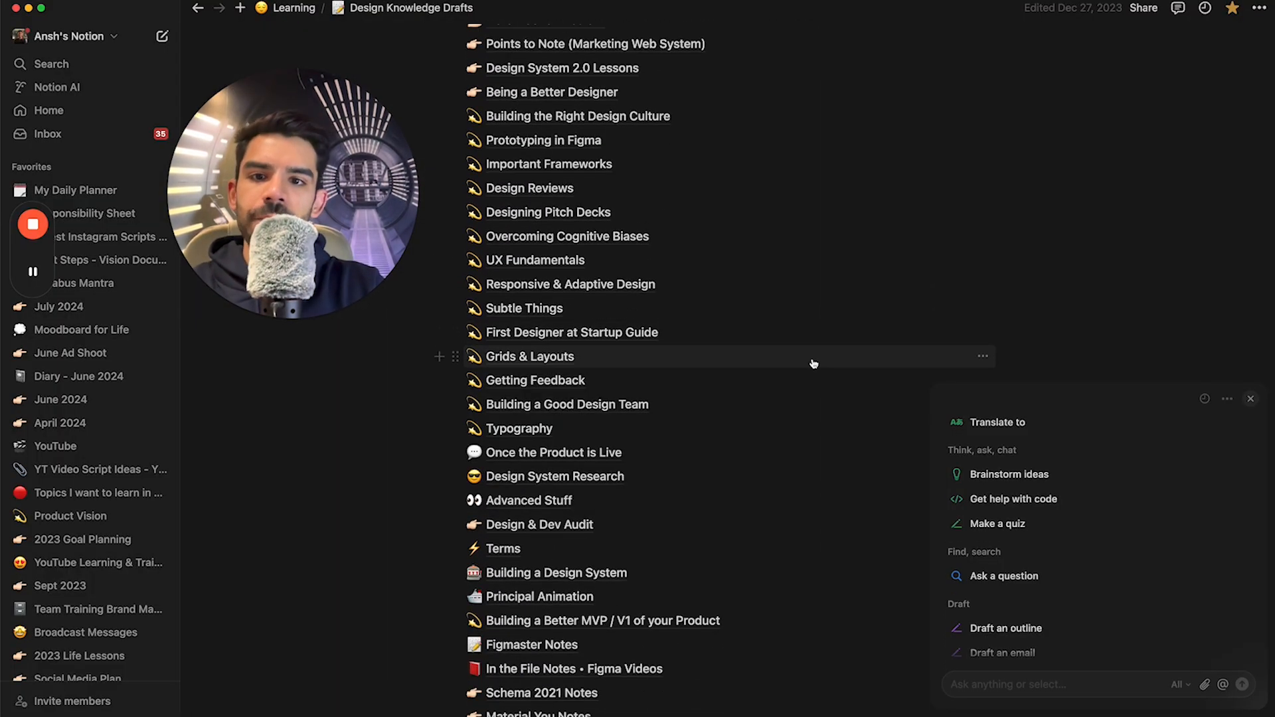
pyautogui.scroll(-2, 680, 344)
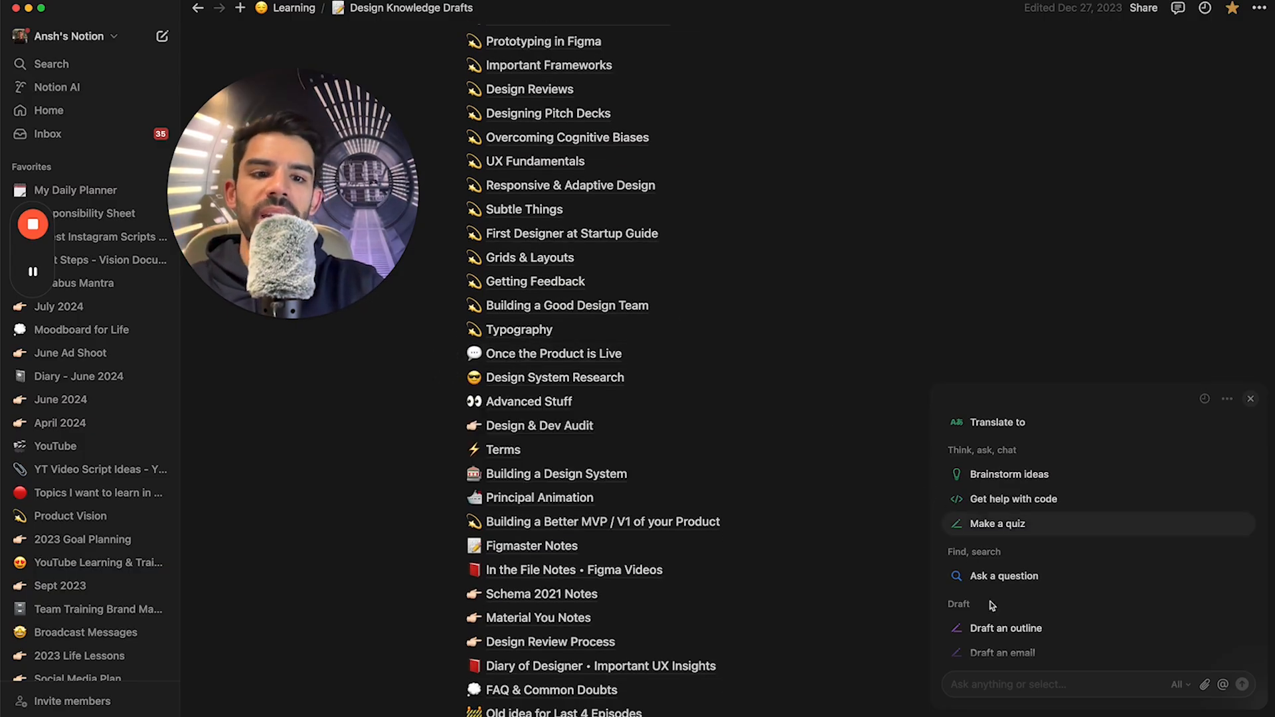
# Begin an AI chat prompt with a mention of the Design Knowledge Drafts page.
pyautogui.click(983, 682)
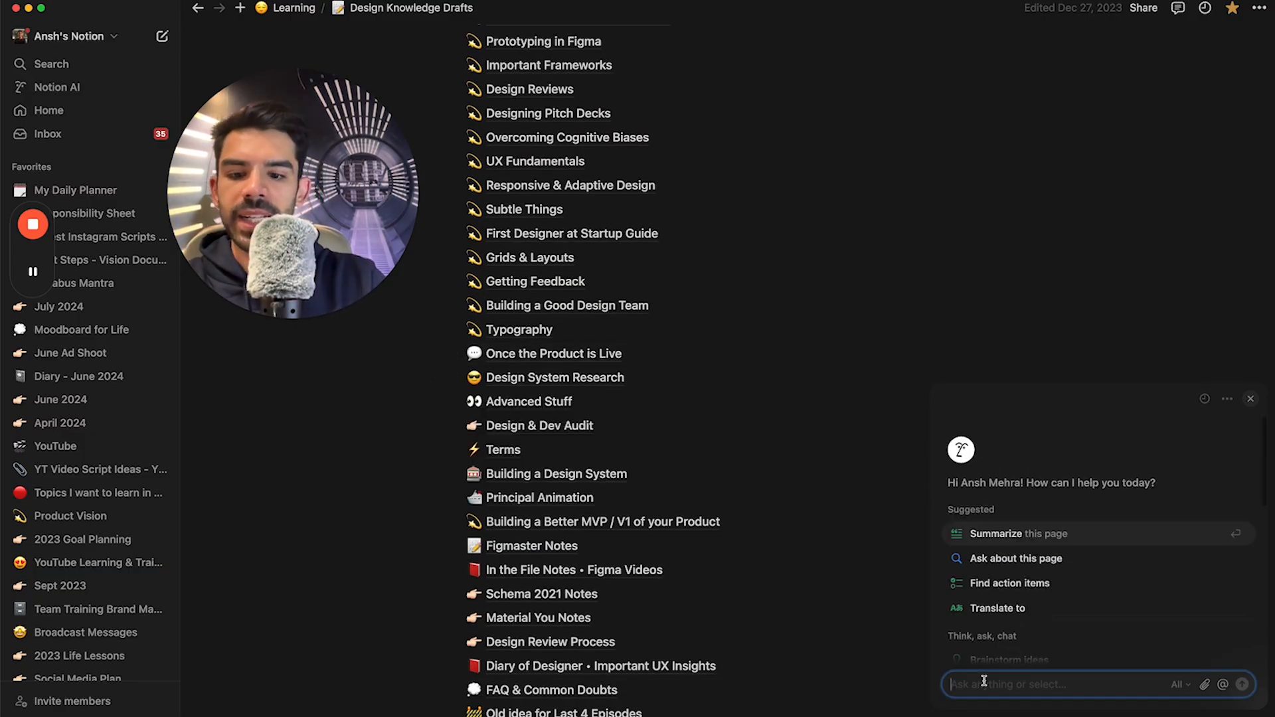
pyautogui.click(1222, 684)
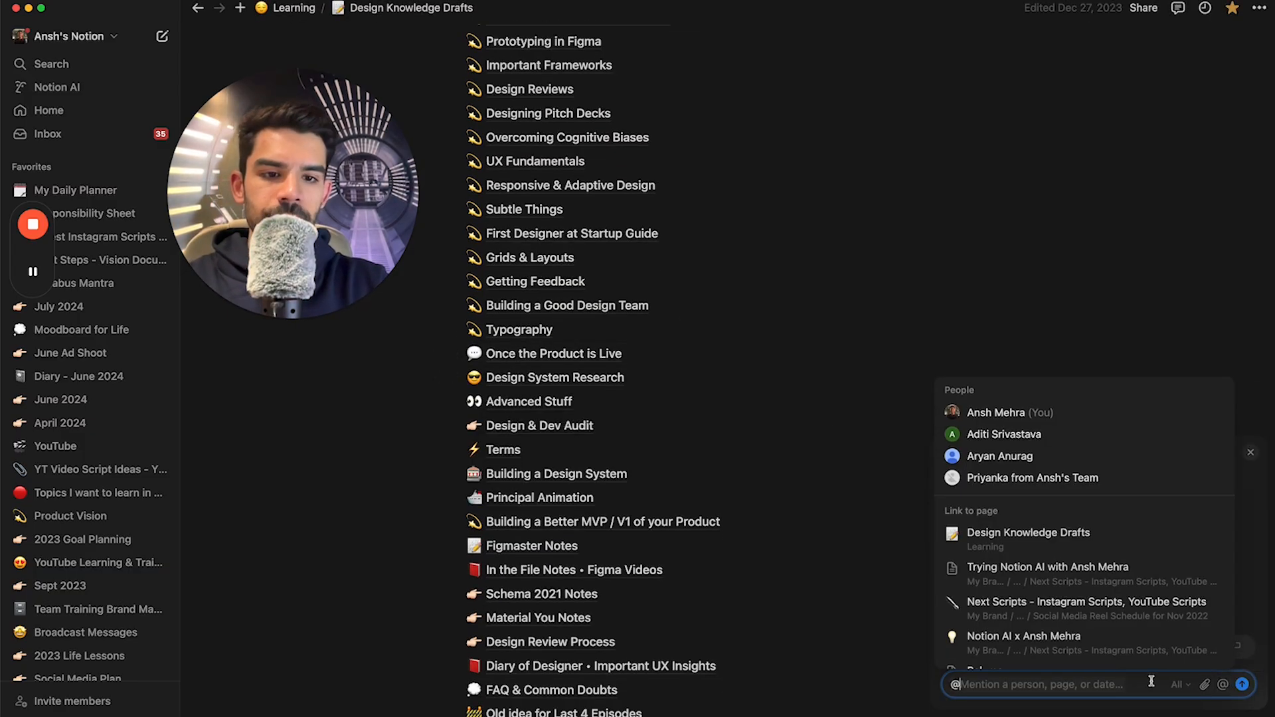
pyautogui.click(1074, 545)
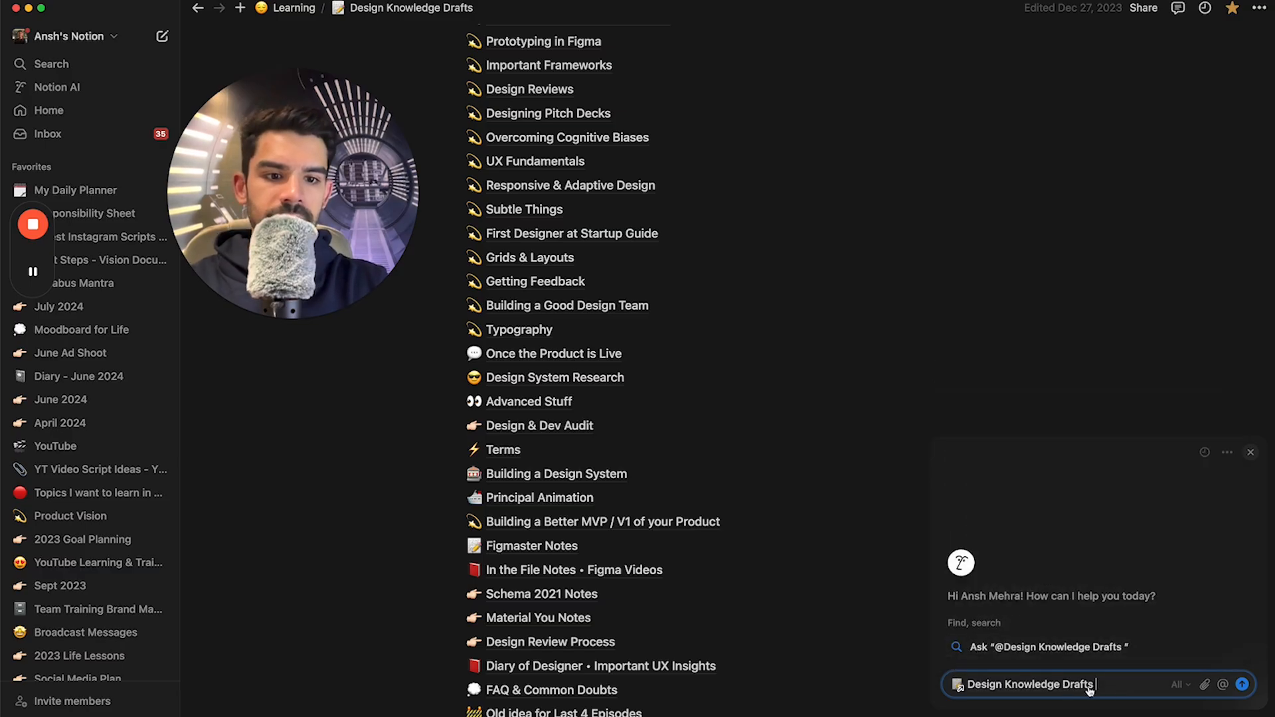
# Ask the AI to "Search all the Design Portfolio related content and list all the URLS in one single list.".
pyautogui.write('Search all h')
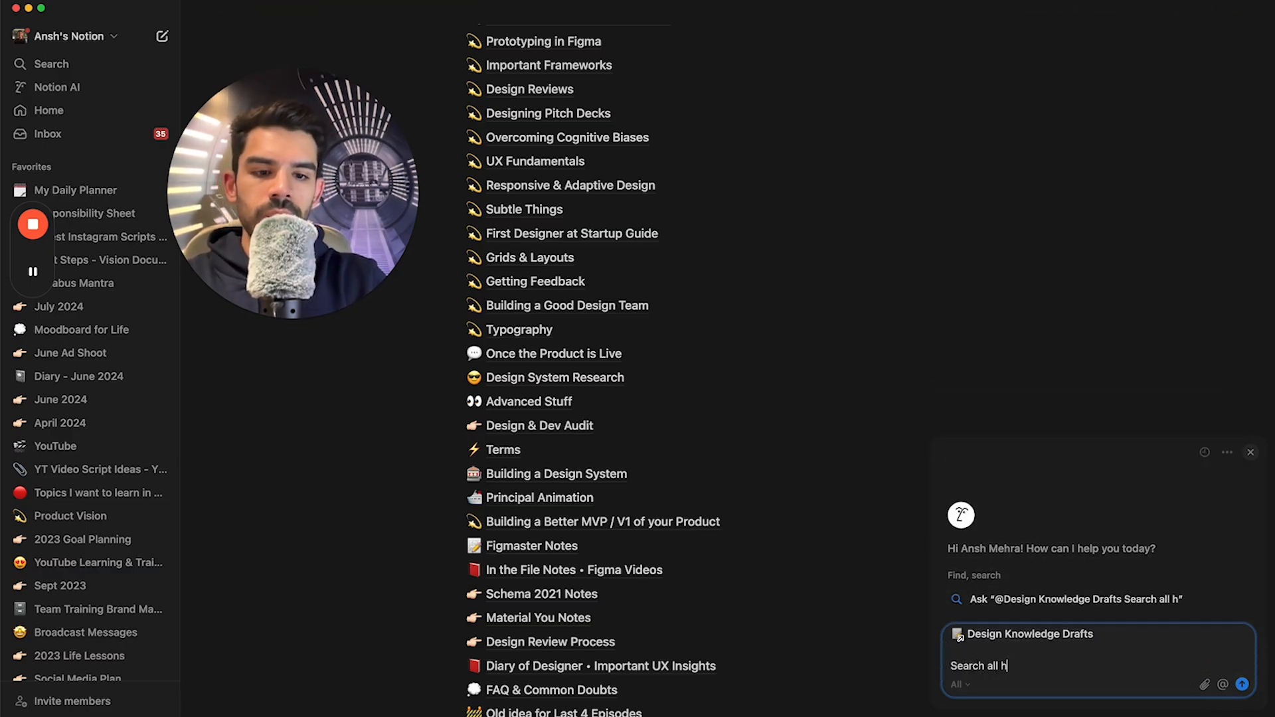
pyautogui.press('BackSpace')
pyautogui.write('t')
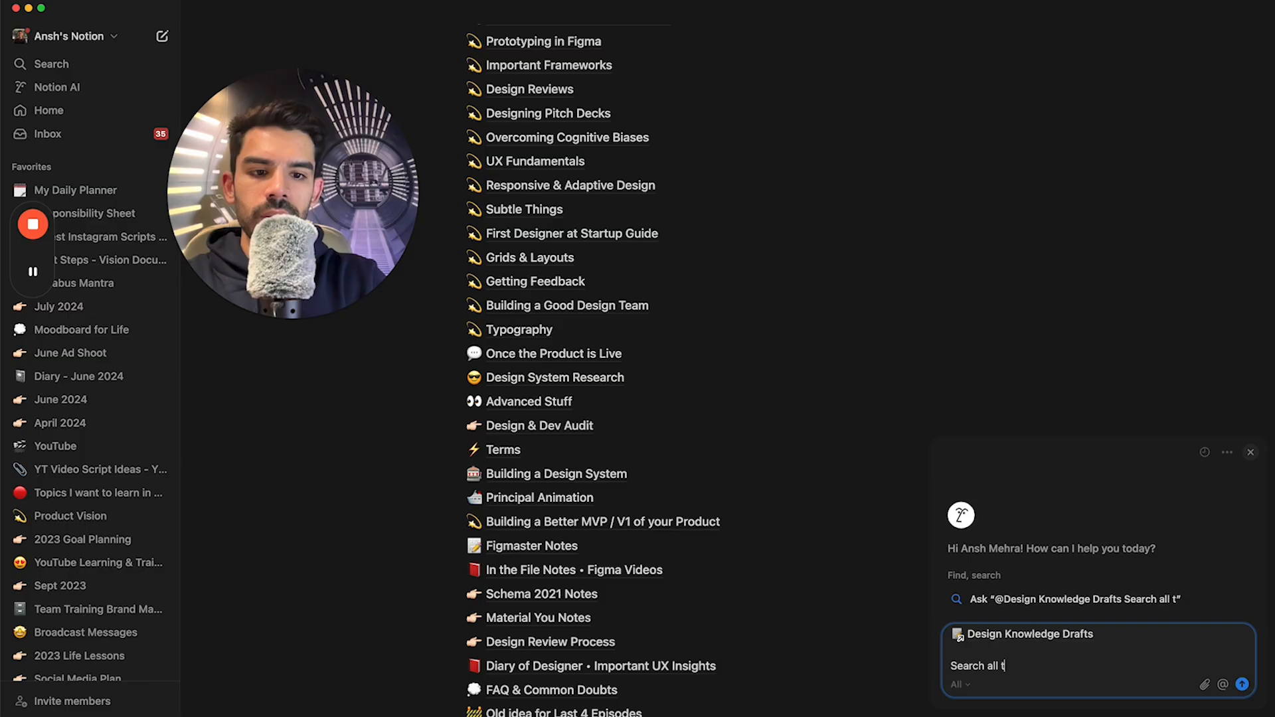
pyautogui.write('he Design Portf')
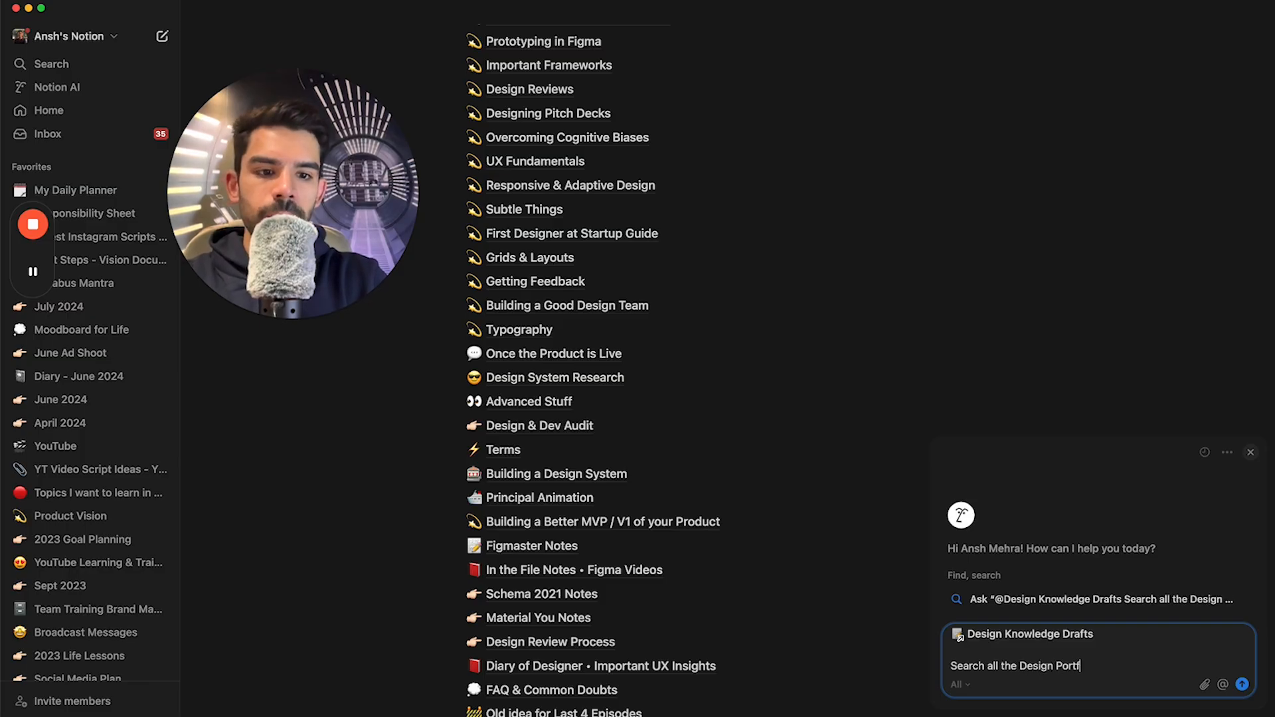
pyautogui.write('olio realated content ')
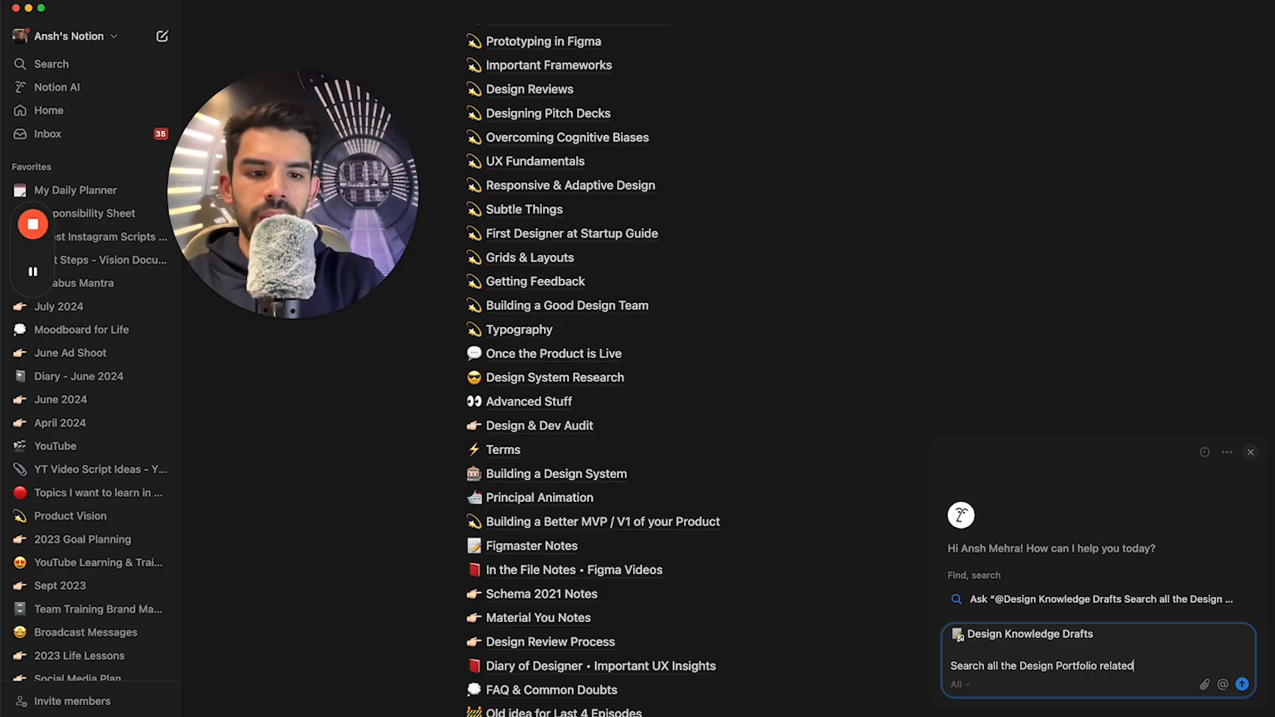
pyautogui.write('and list ta')
pyautogui.press('BackSpace')
pyautogui.press('BackSpace')
pyautogui.write('all the URL')
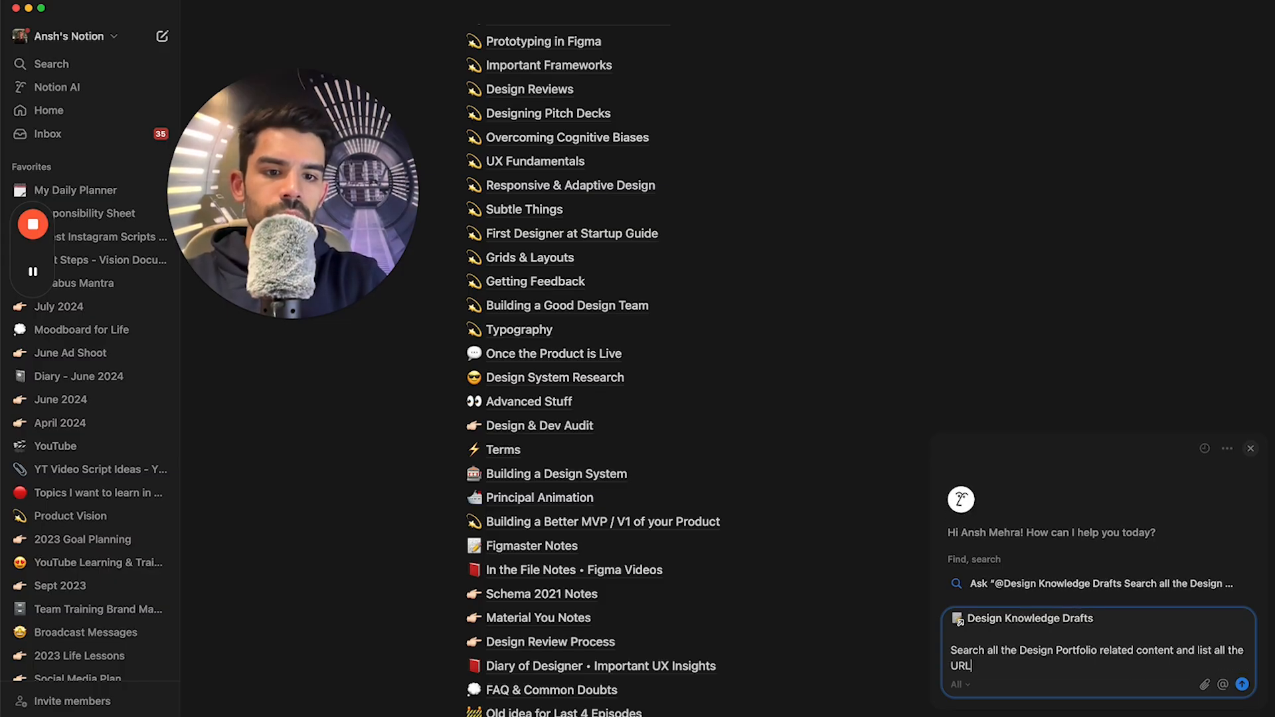
pyautogui.write('S in one single list.')
pyautogui.press('Return')
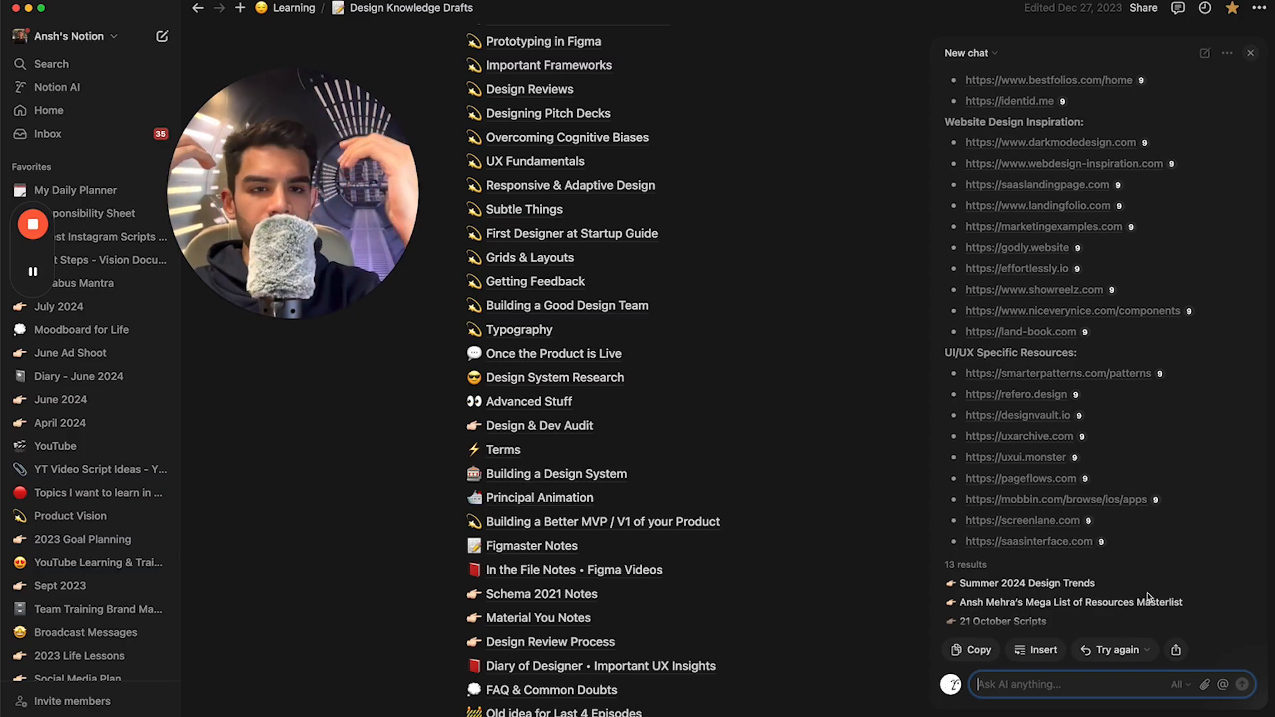
# Review the AI's list of design portfolio links and its source pages, and close the AI chat.
pyautogui.scroll(5, 1156, 522)
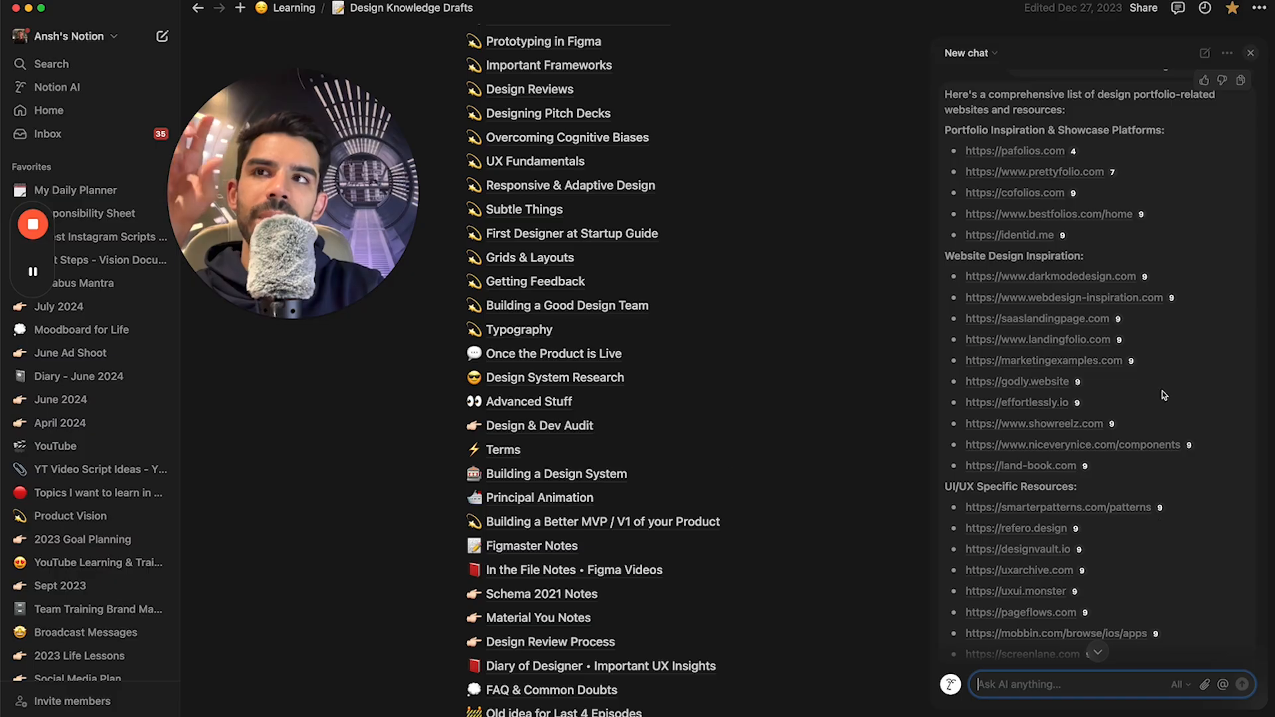
pyautogui.scroll(-4, 1179, 260)
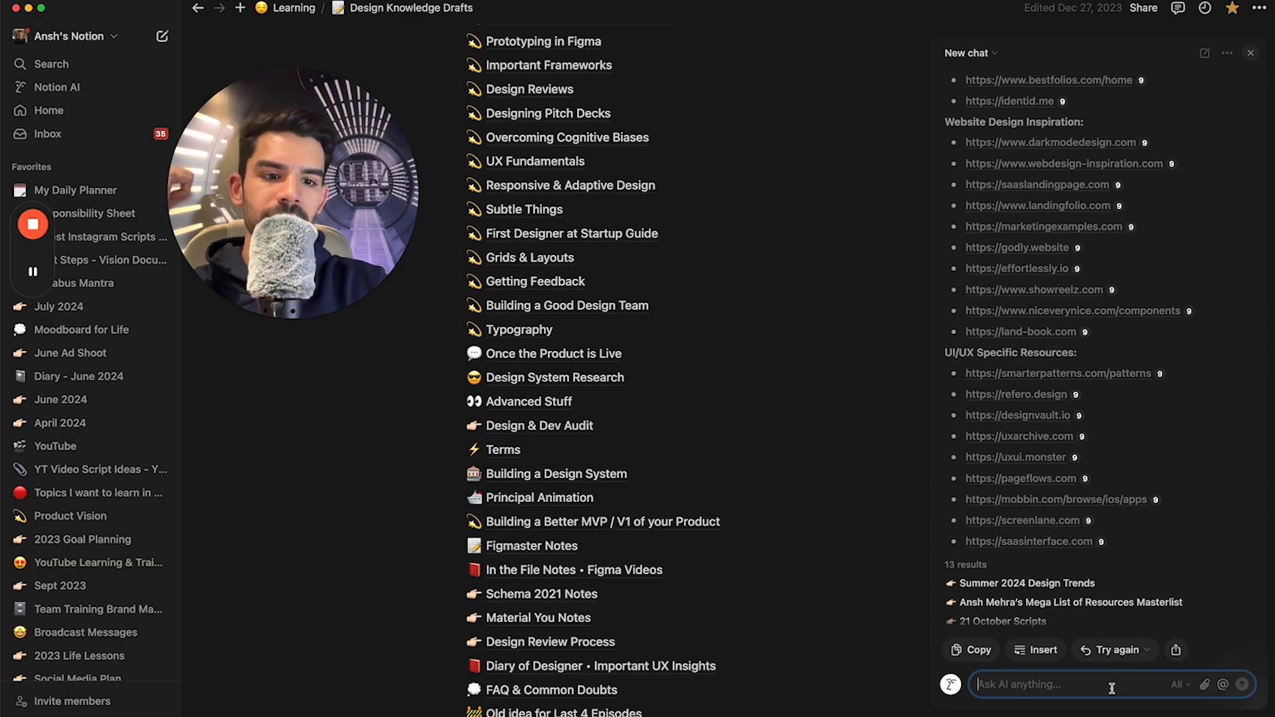
pyautogui.moveTo(1047, 522)
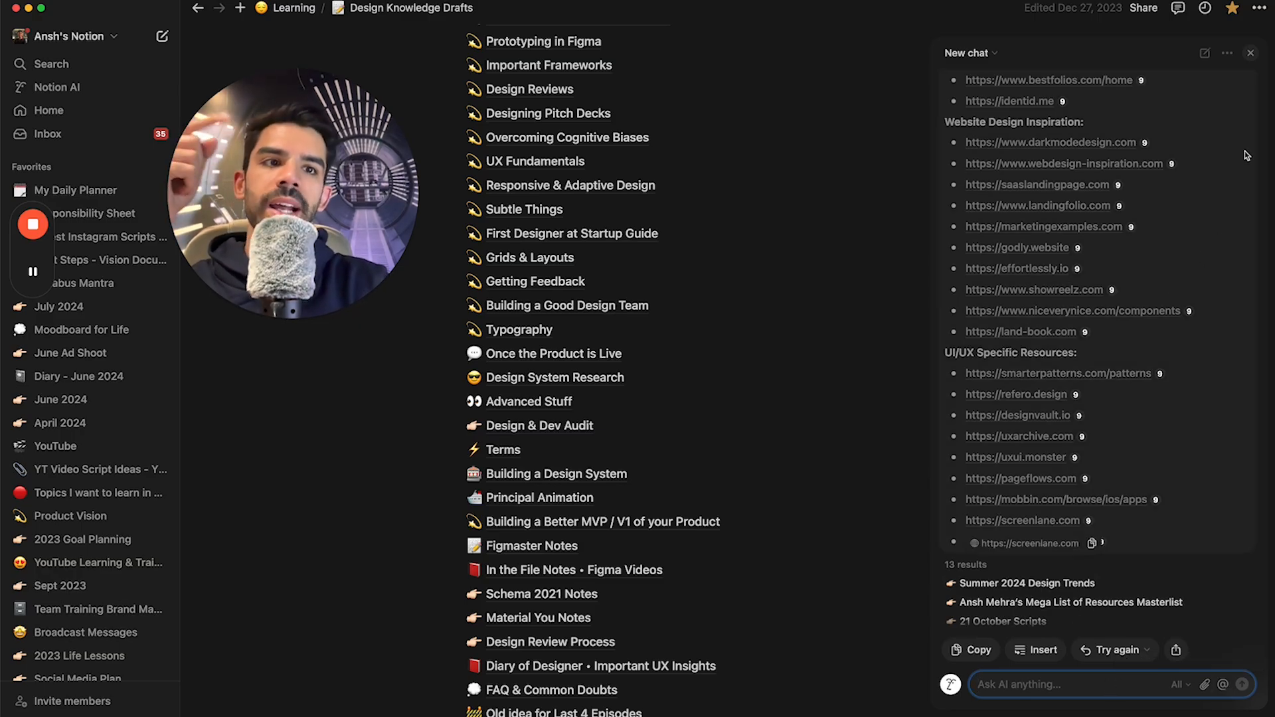
pyautogui.click(1251, 54)
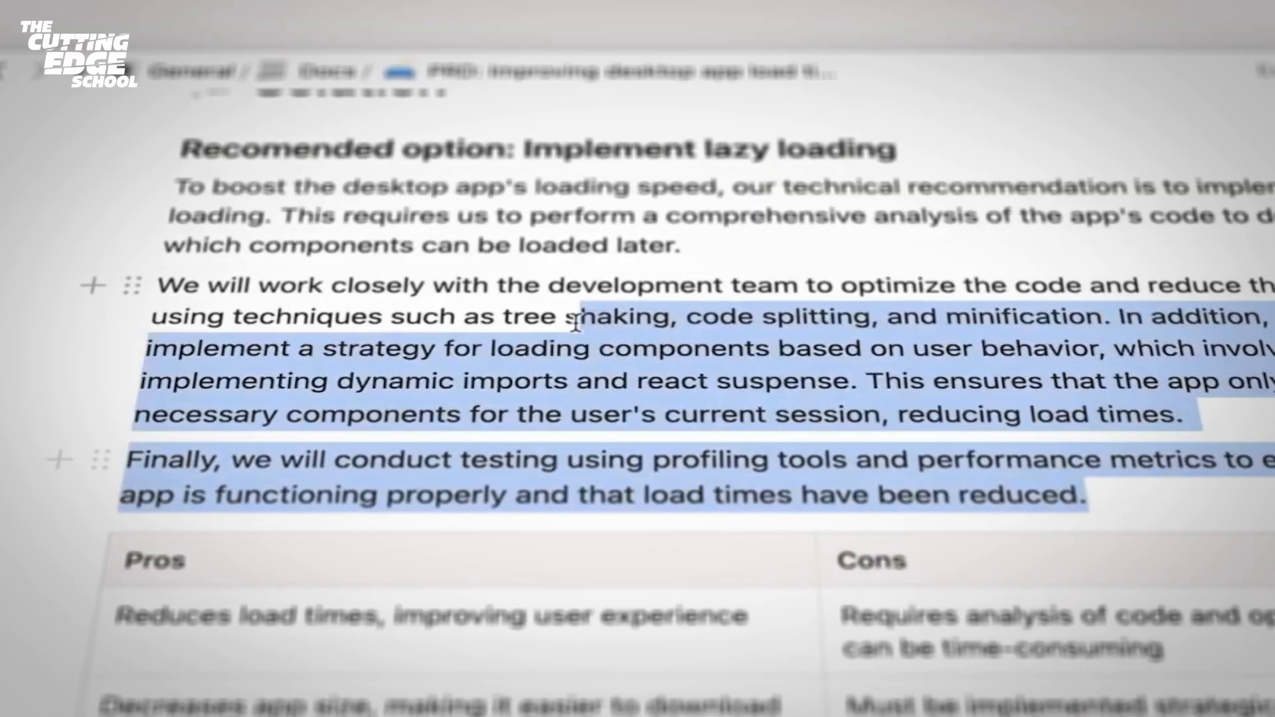
pyautogui.moveTo(575, 322); pyautogui.dragTo(147, 188)
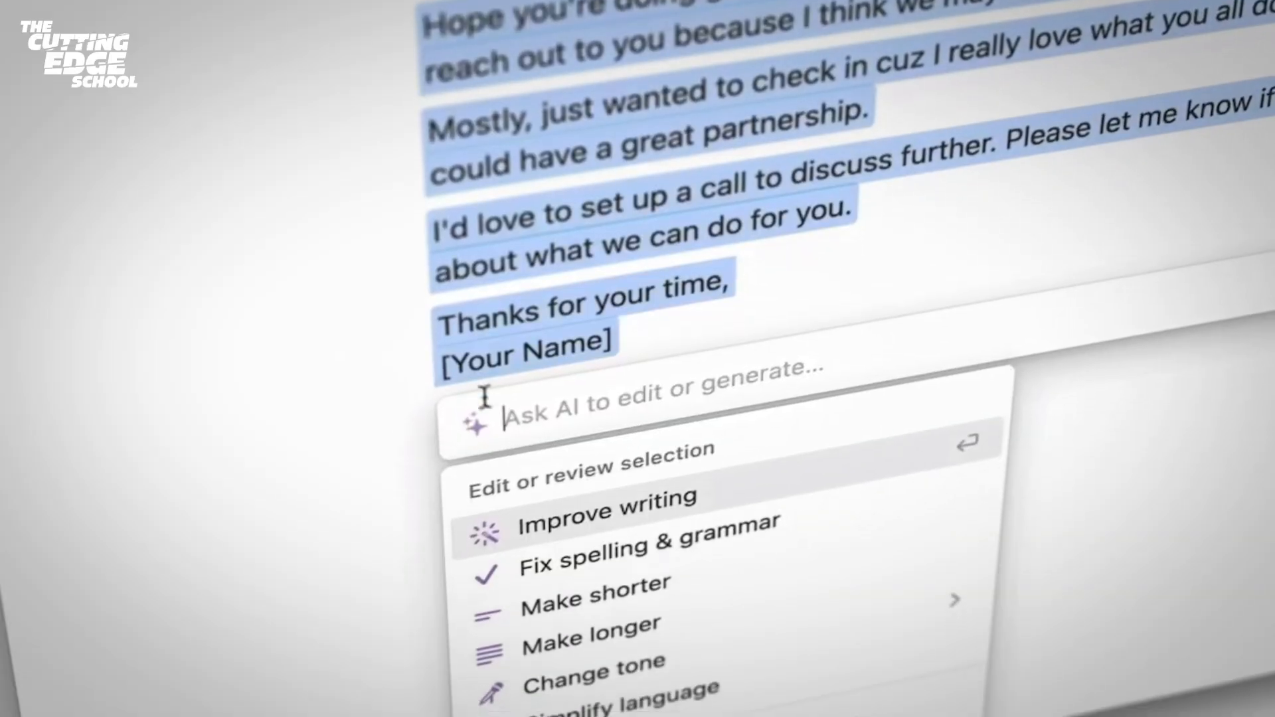
pyautogui.click(571, 515)
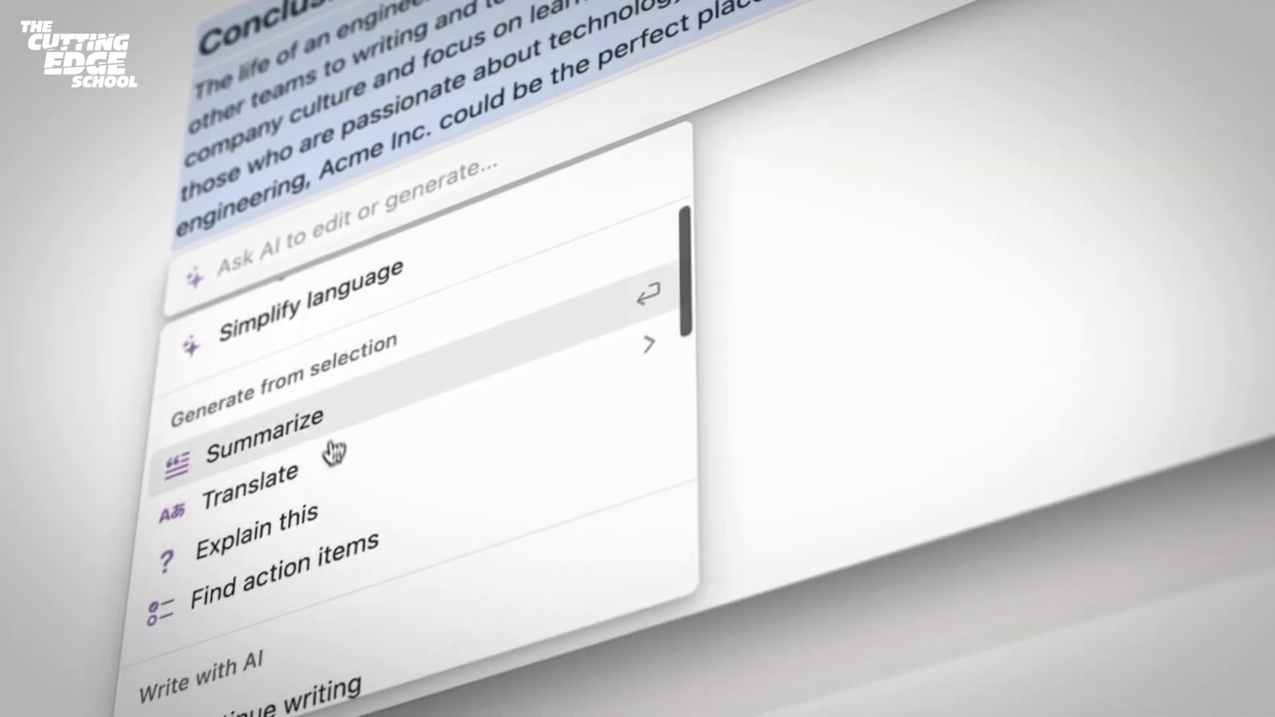
pyautogui.moveTo(334, 454)
pyautogui.click(847, 26)
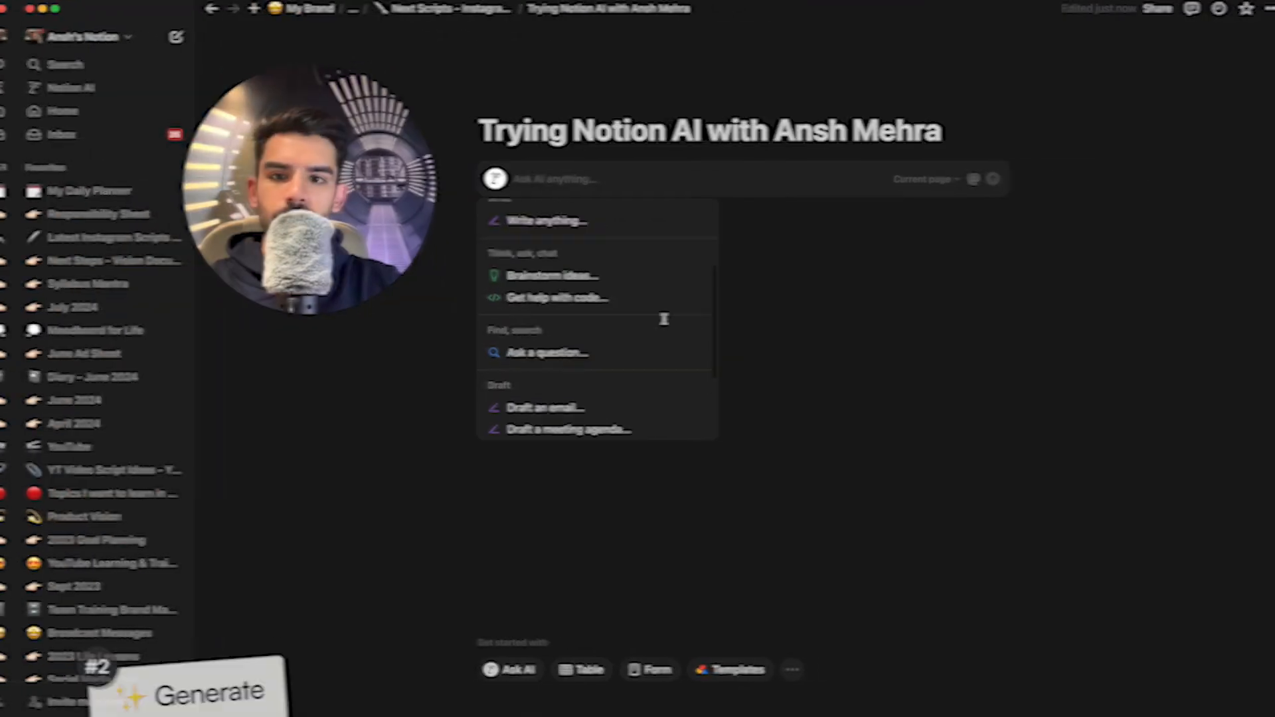
# Start an AI-drafted meeting agenda on the blank Notion AI trial page.
pyautogui.scroll(-1, 664, 319)
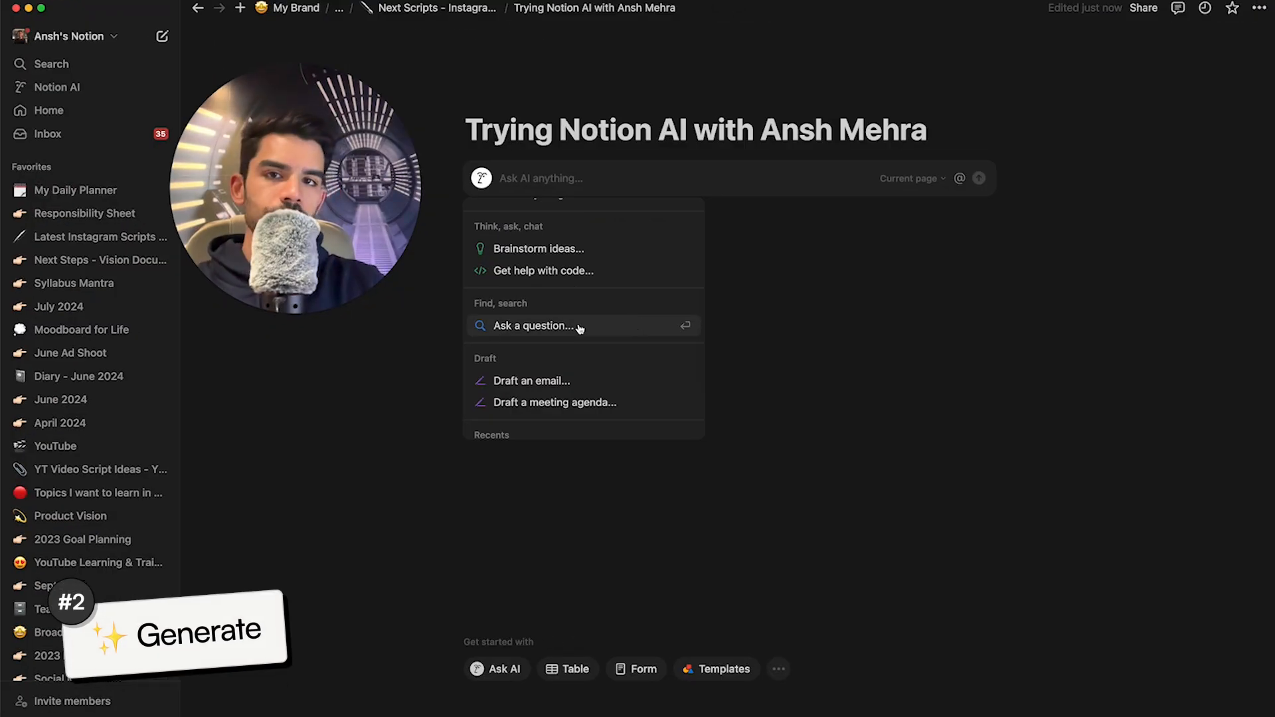
pyautogui.scroll(-3, 580, 328)
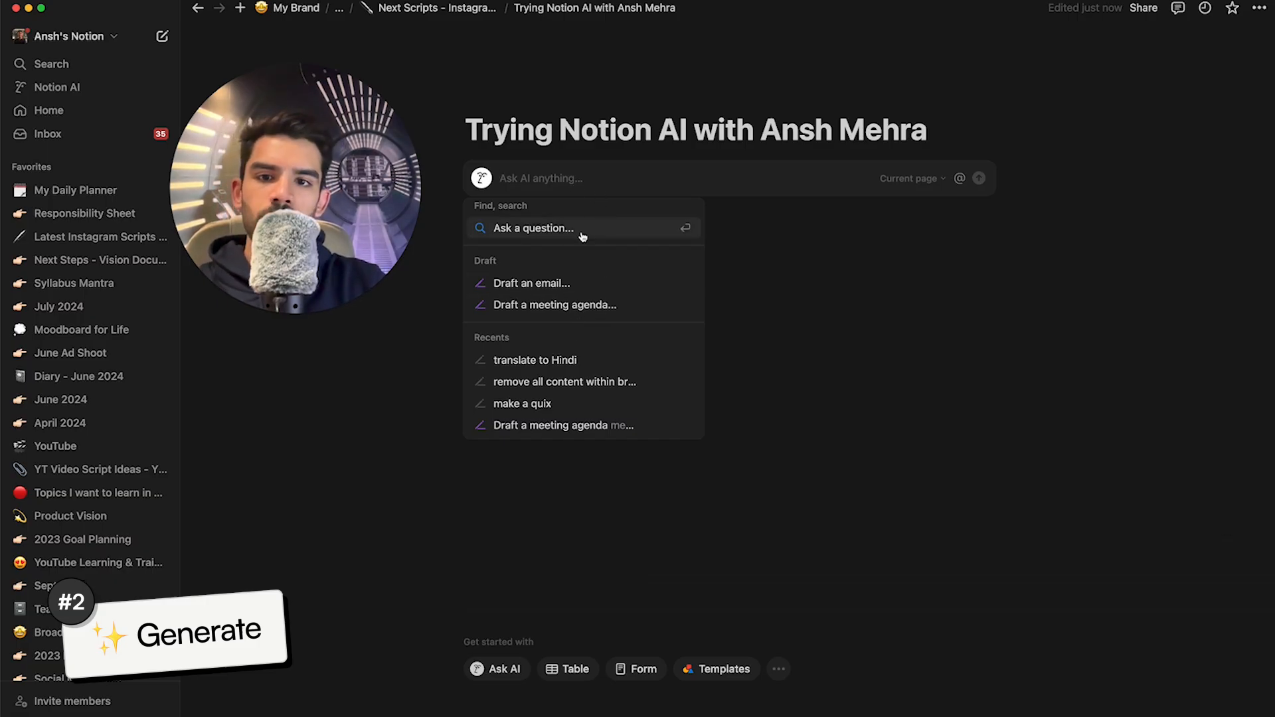
pyautogui.click(568, 305)
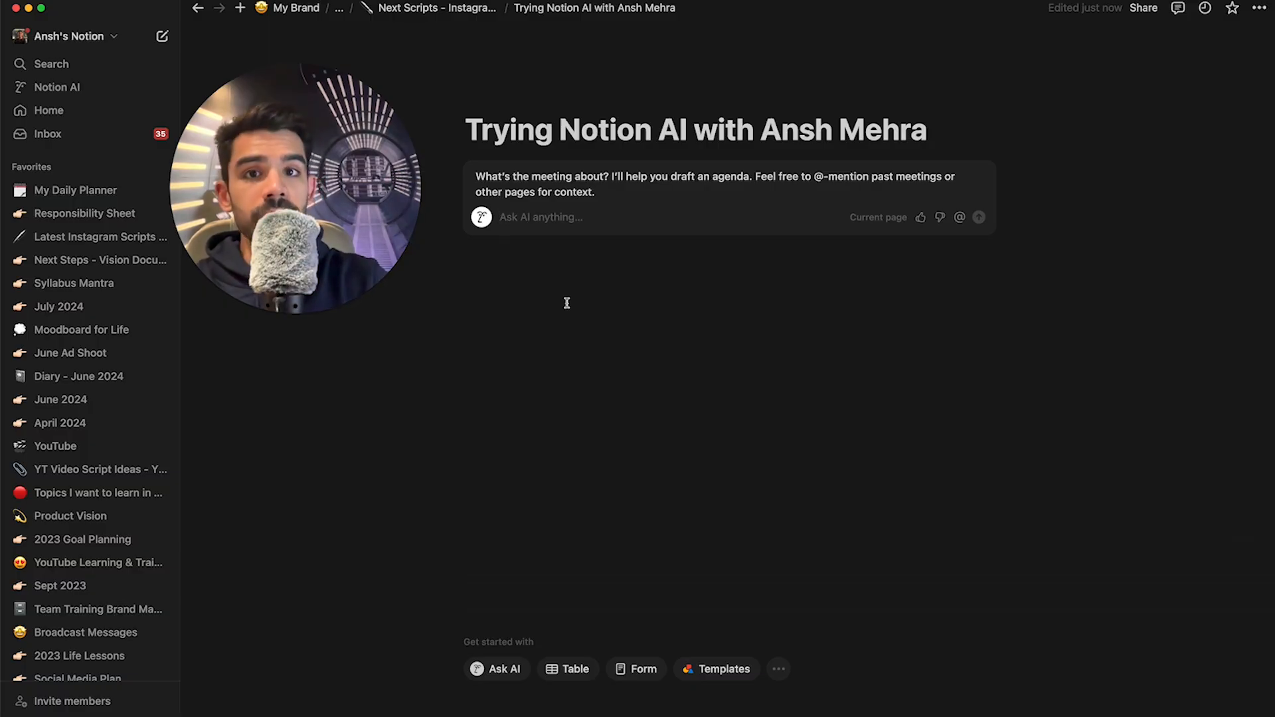
# Ask the AI for an agenda with "I wanna plan a series of Design Videos on our YouTube Channel. help me an action plan".
pyautogui.write('I')
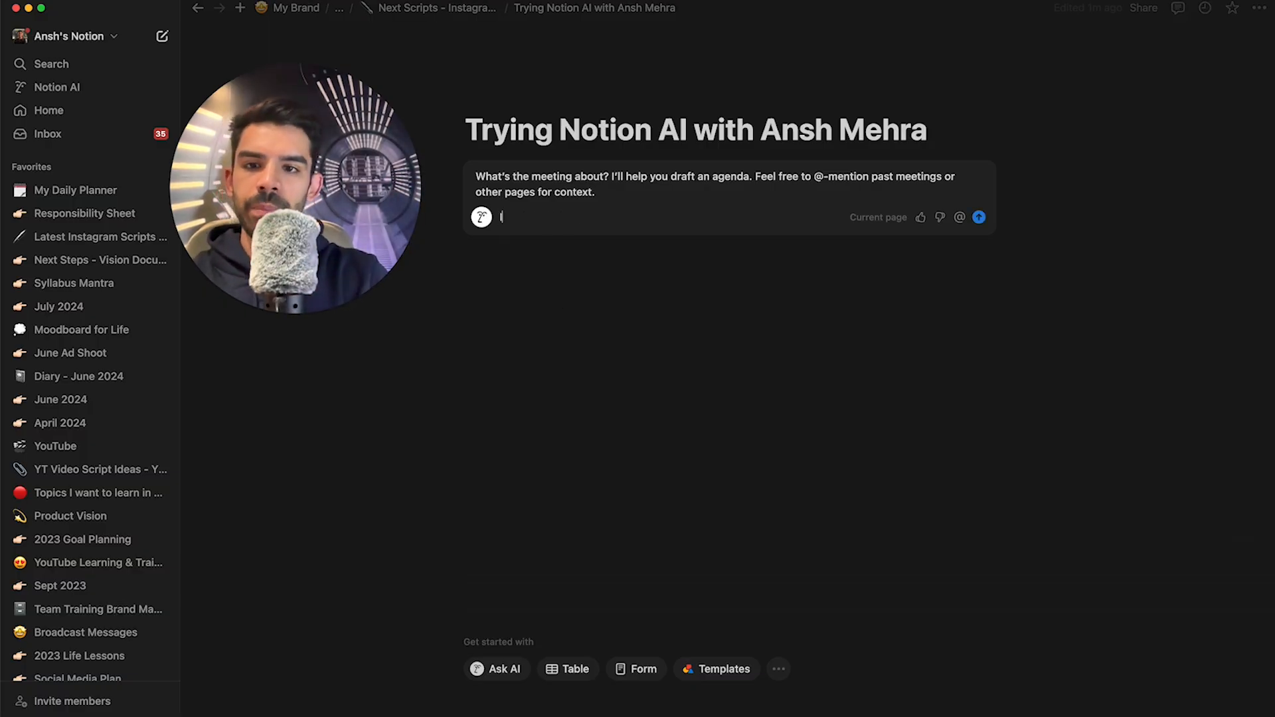
pyautogui.write(' wanna plan a series of Desi')
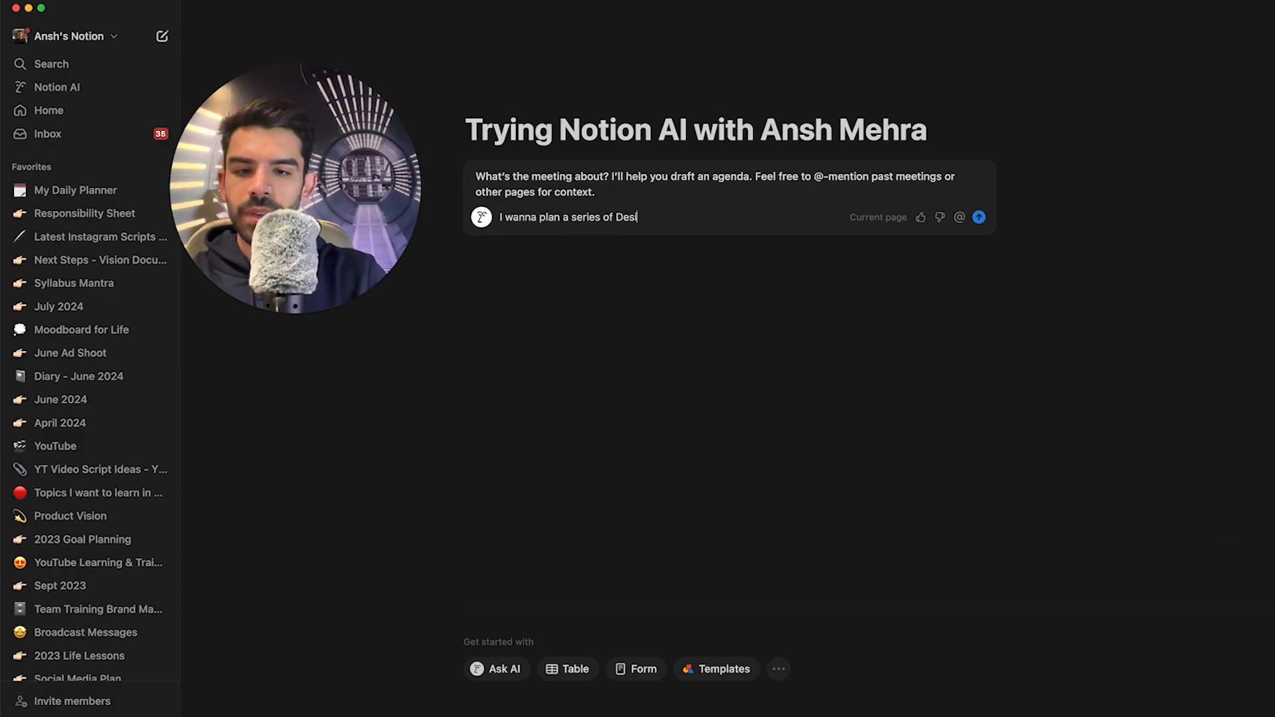
pyautogui.write('gn Videos on our YouTube Channel')
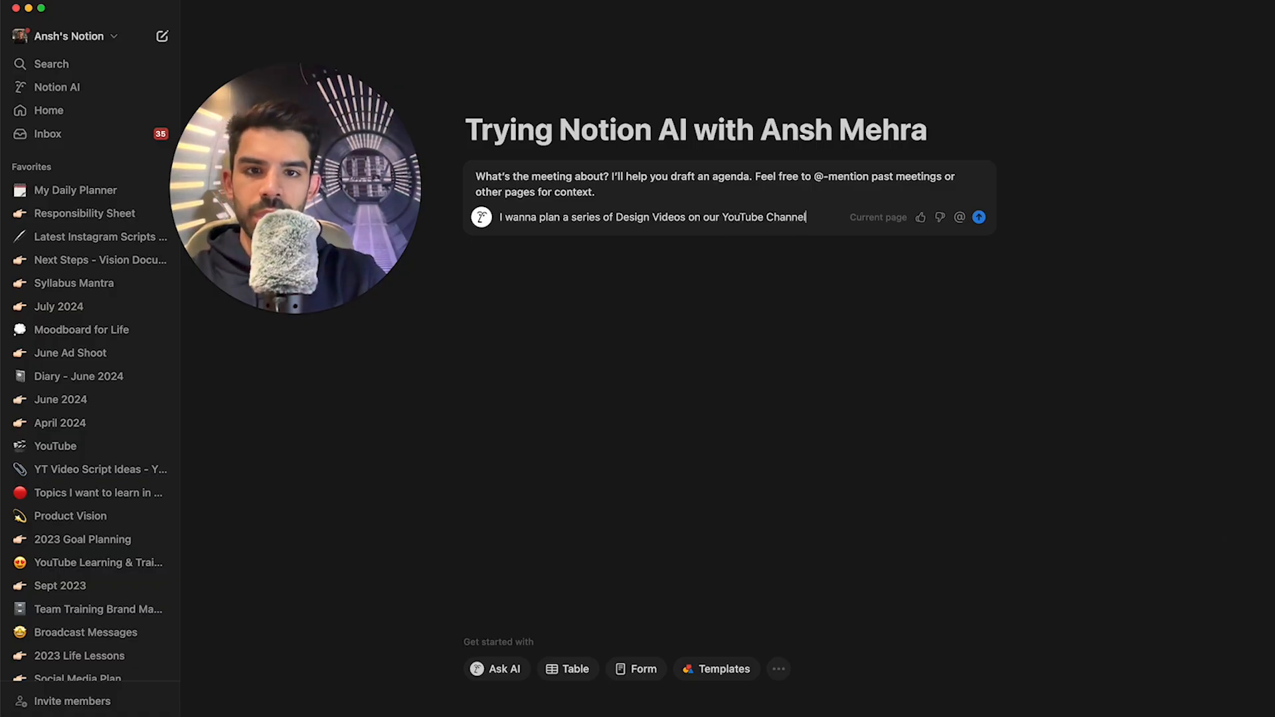
pyautogui.write('. help')
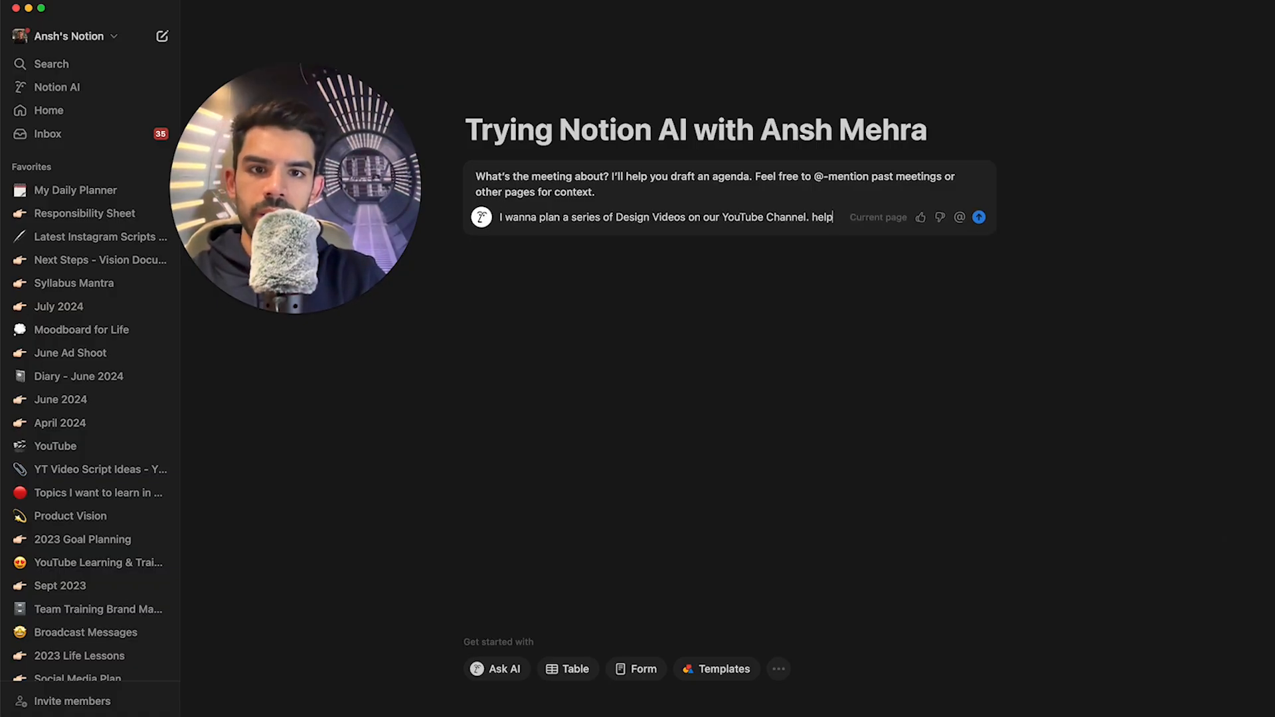
pyautogui.write(' me an action')
pyautogui.write('plan')
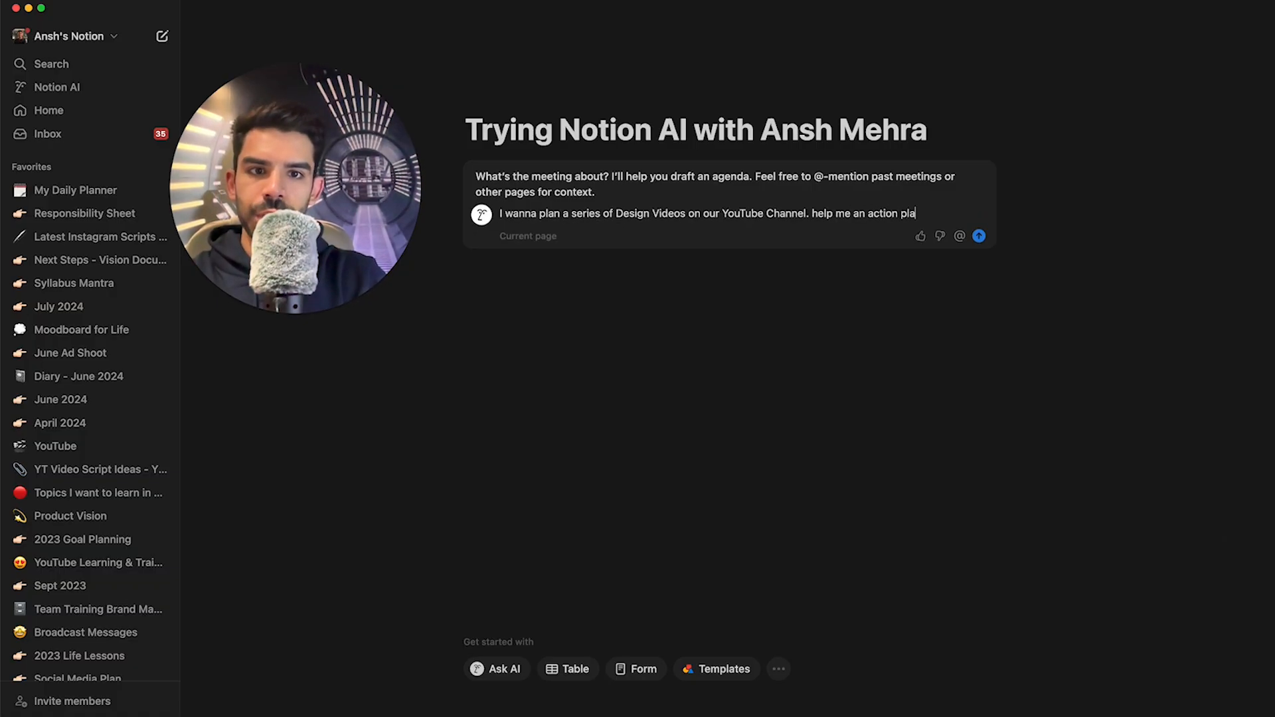
pyautogui.press('Return')
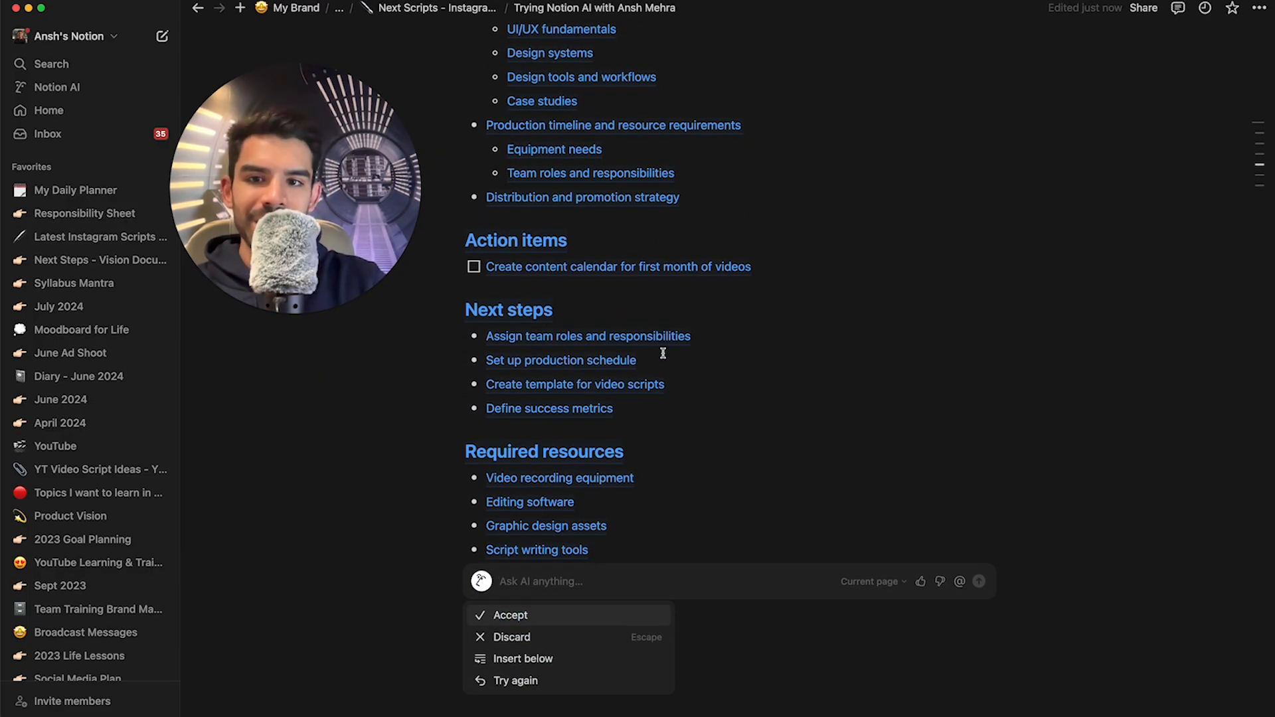
# Review the AI-drafted planning meeting agenda and accept it into the page.
pyautogui.scroll(-2, 662, 353)
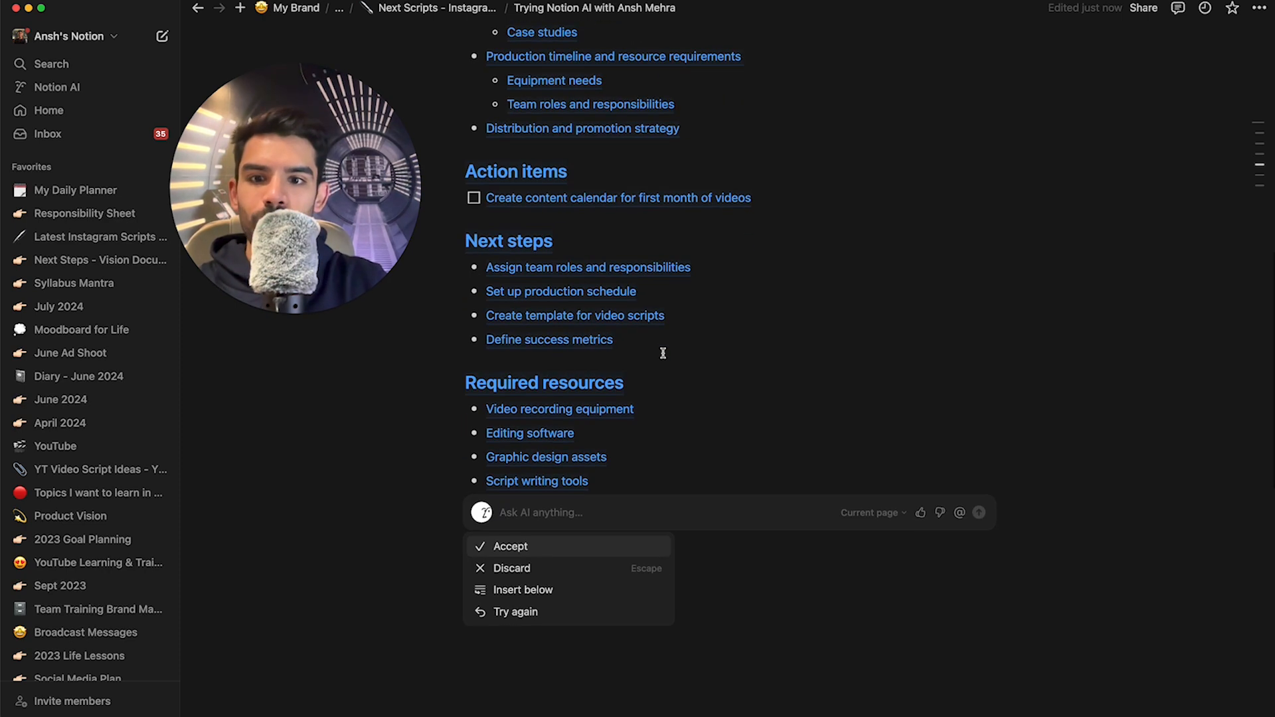
pyautogui.scroll(-2, 623, 479)
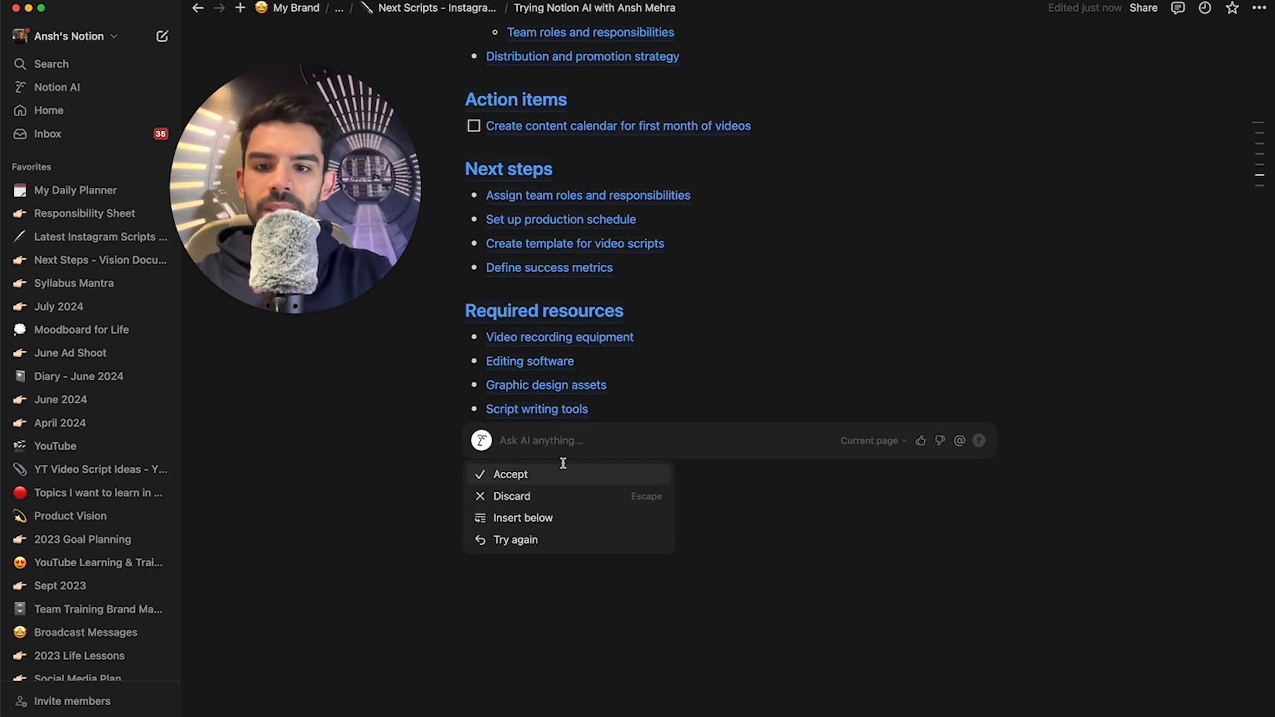
pyautogui.click(517, 475)
# Browse the AI editing and writing options for the "UI/UX fundamentals" bullet under the potential topics.
pyautogui.scroll(10, 650, 413)
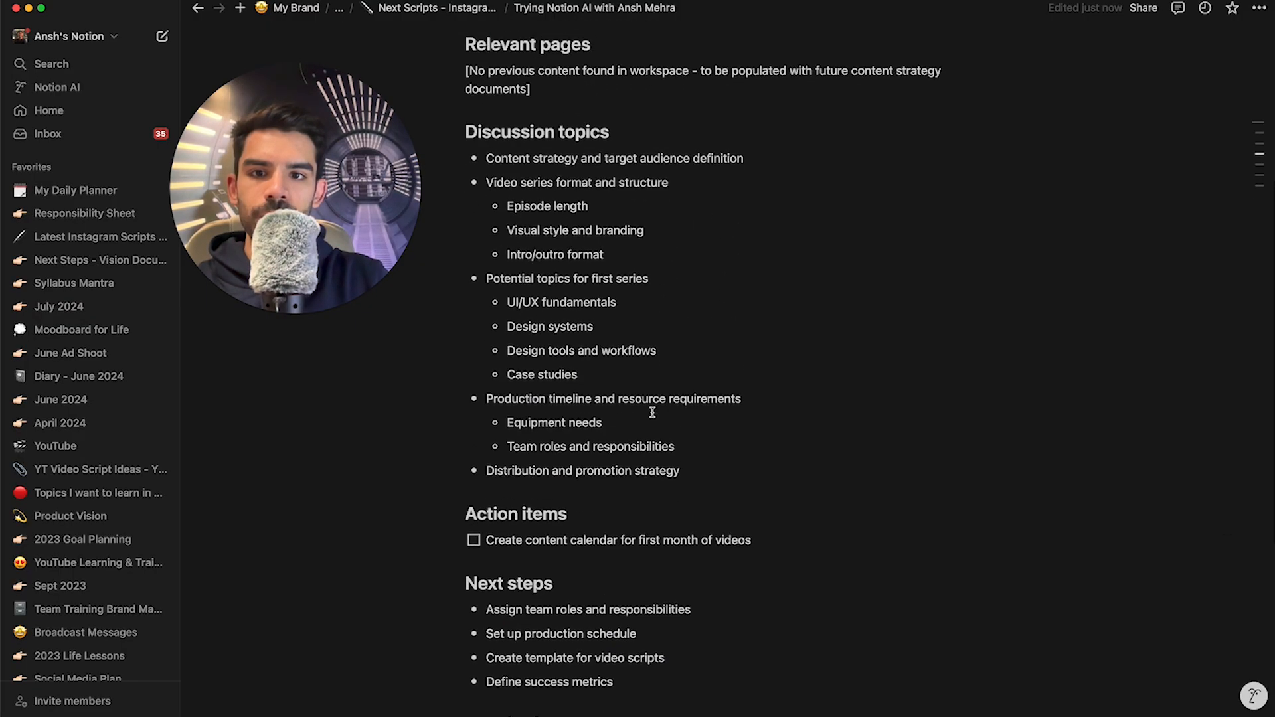
pyautogui.scroll(1, 652, 412)
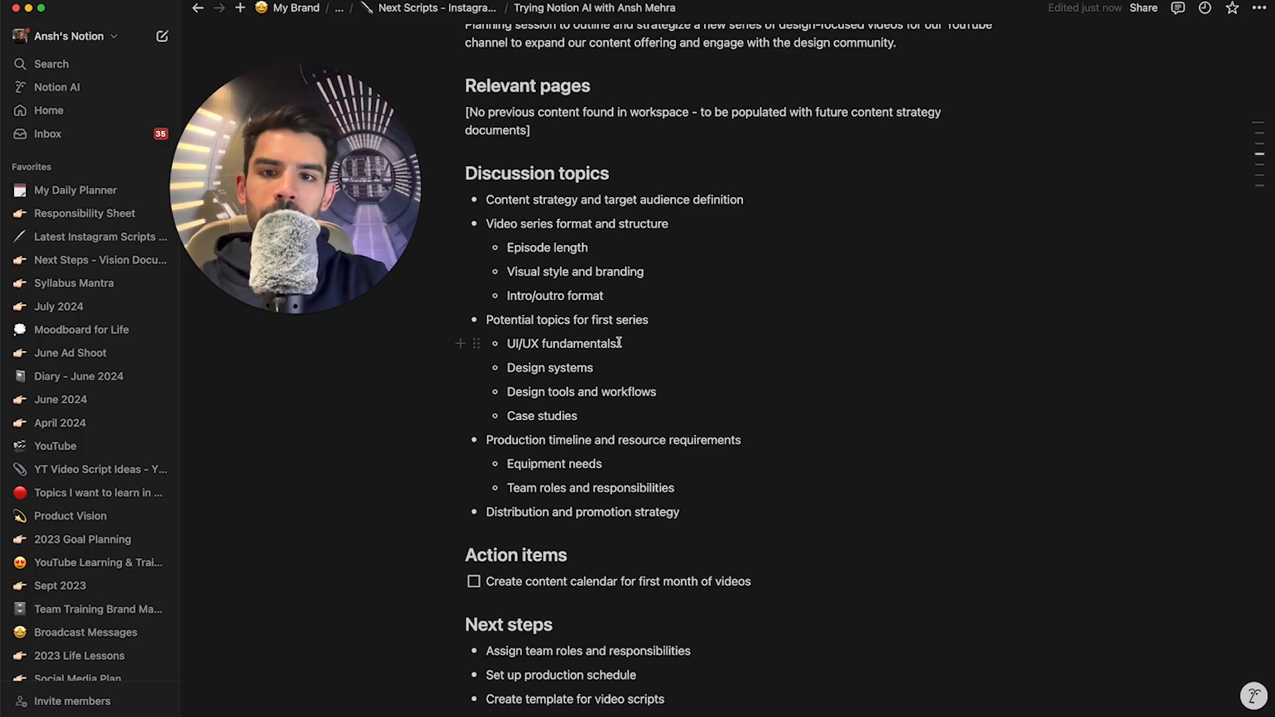
pyautogui.moveTo(618, 343); pyautogui.dragTo(513, 344)
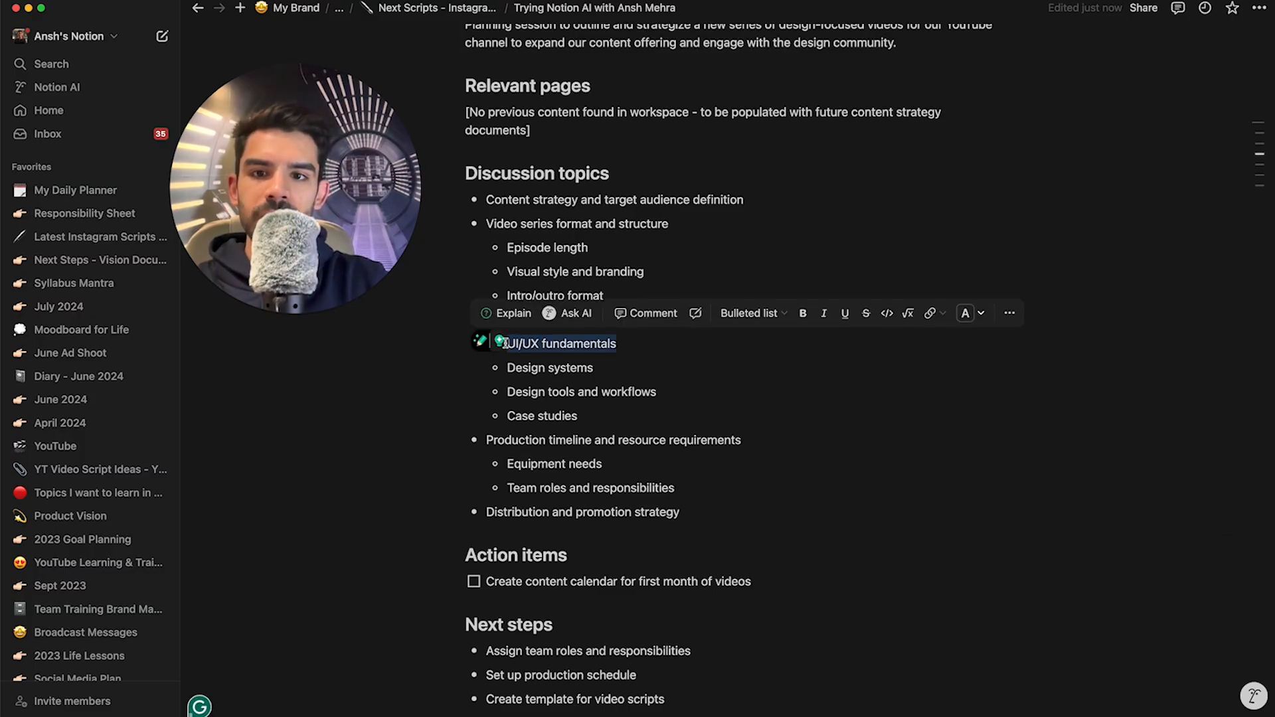
pyautogui.click(569, 314)
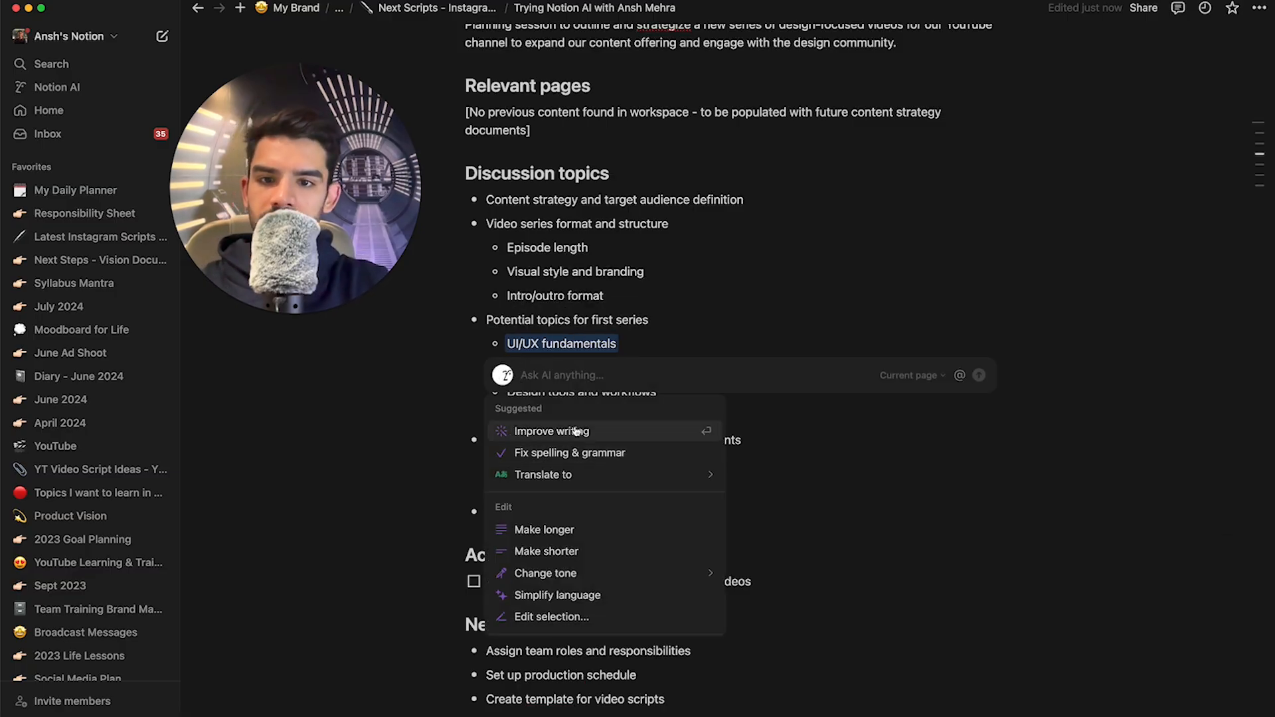
pyautogui.scroll(-1, 576, 431)
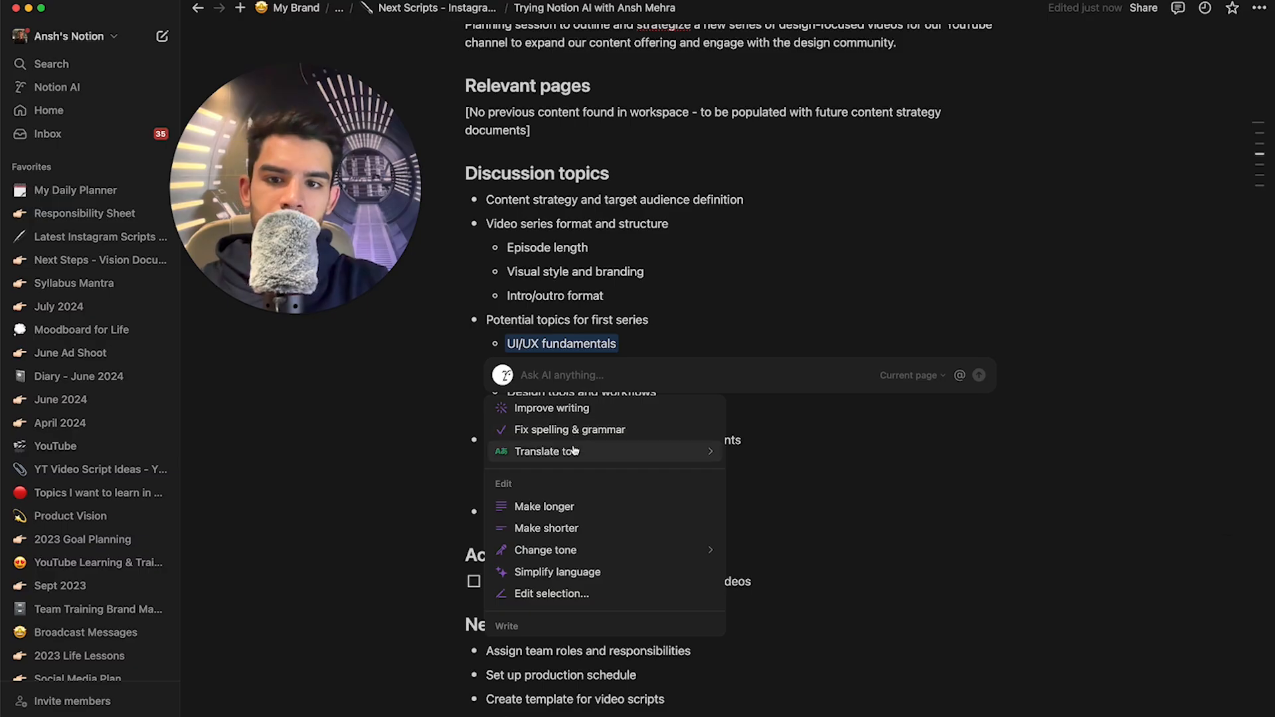
pyautogui.moveTo(575, 451)
pyautogui.scroll(-4, 577, 498)
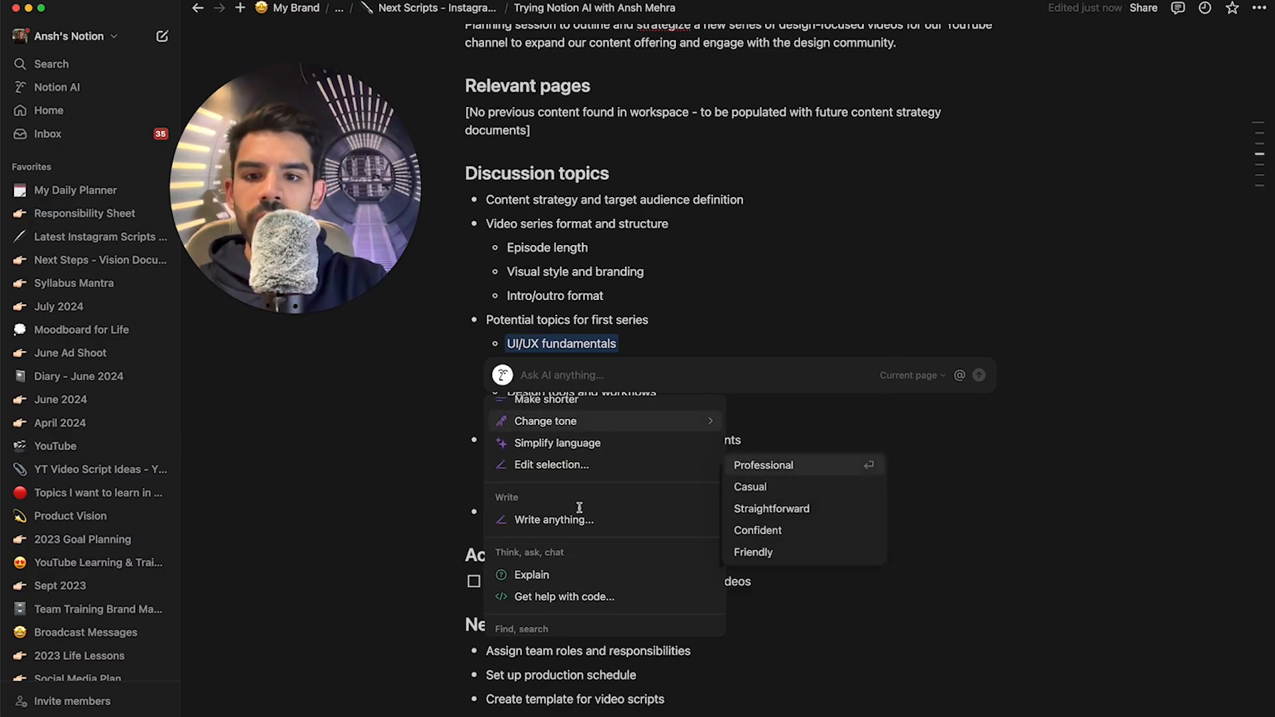
# Have the AI write from "can you list down sub topics for this" and discard the generated sub-topic list.
pyautogui.click(704, 519)
pyautogui.write('can ')
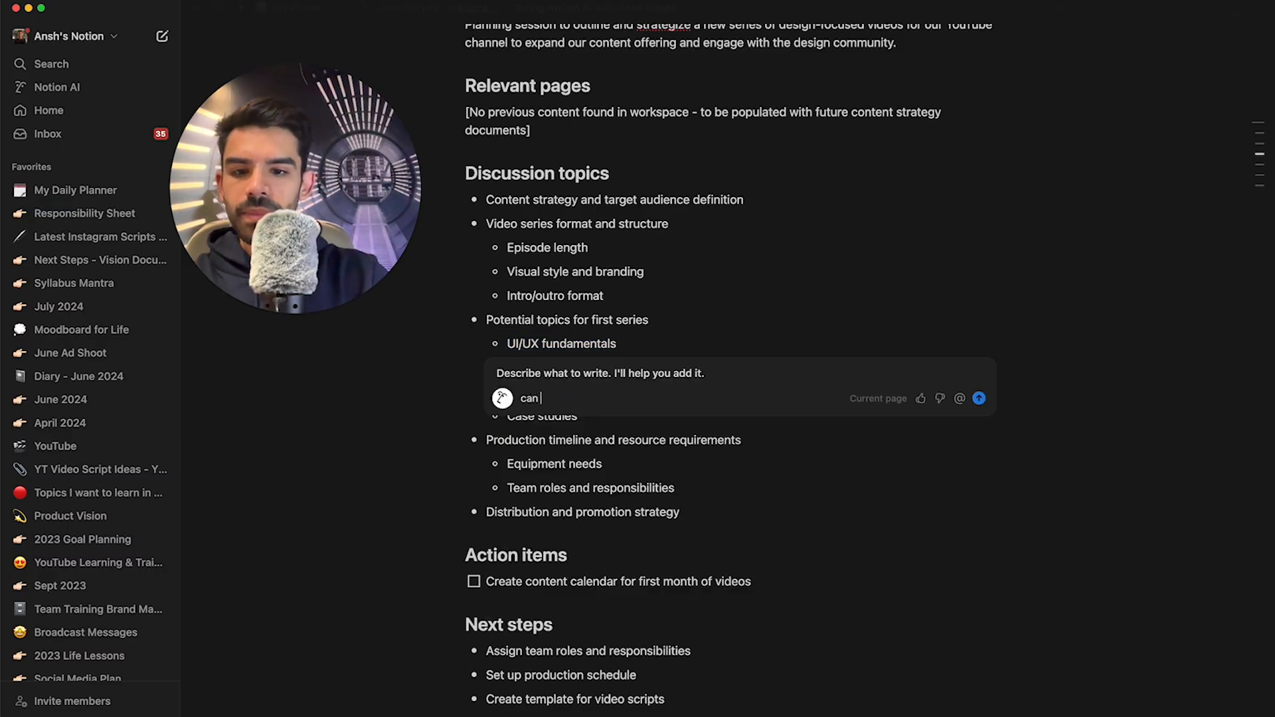
pyautogui.write('you list down sub topics for this')
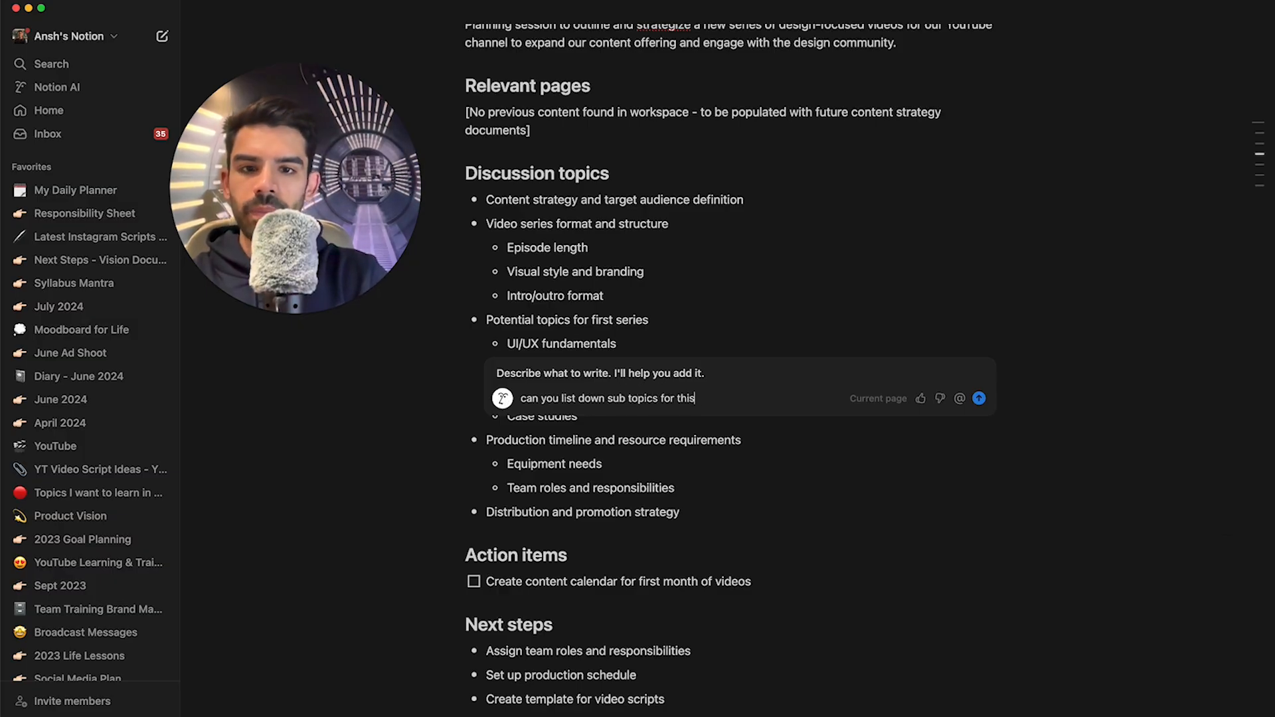
pyautogui.press('Return')
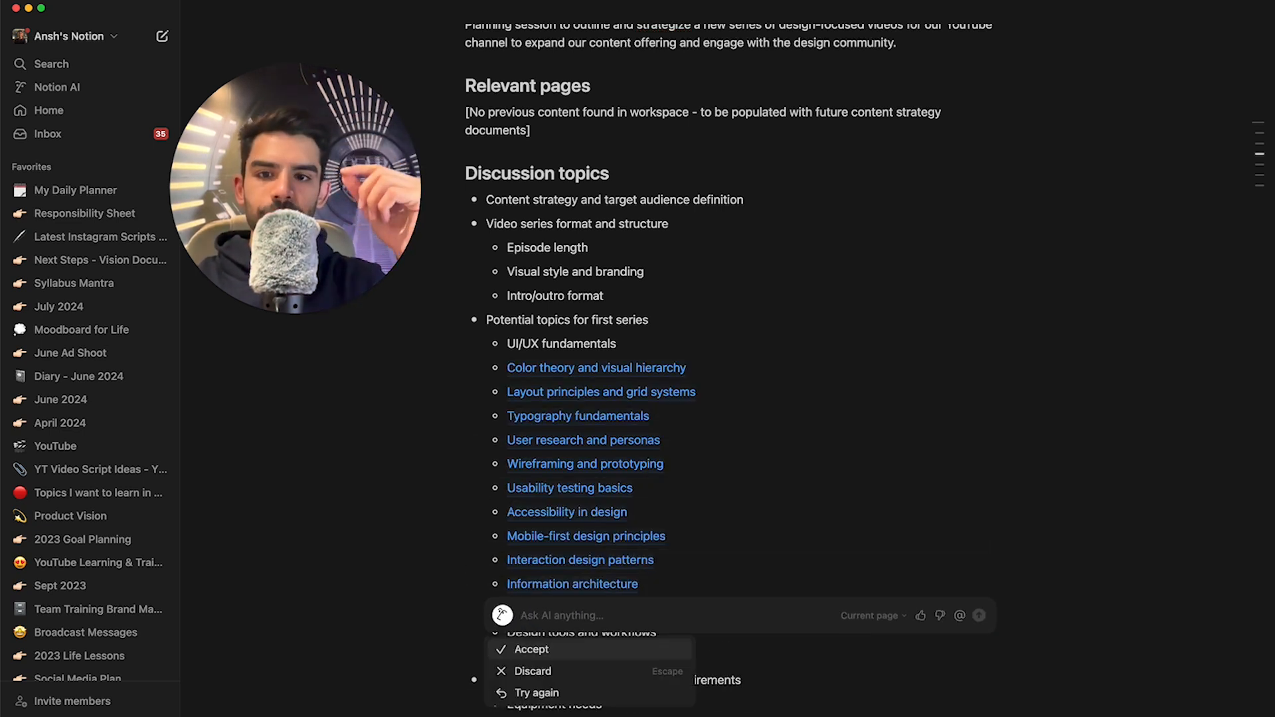
pyautogui.scroll(-2, 755, 467)
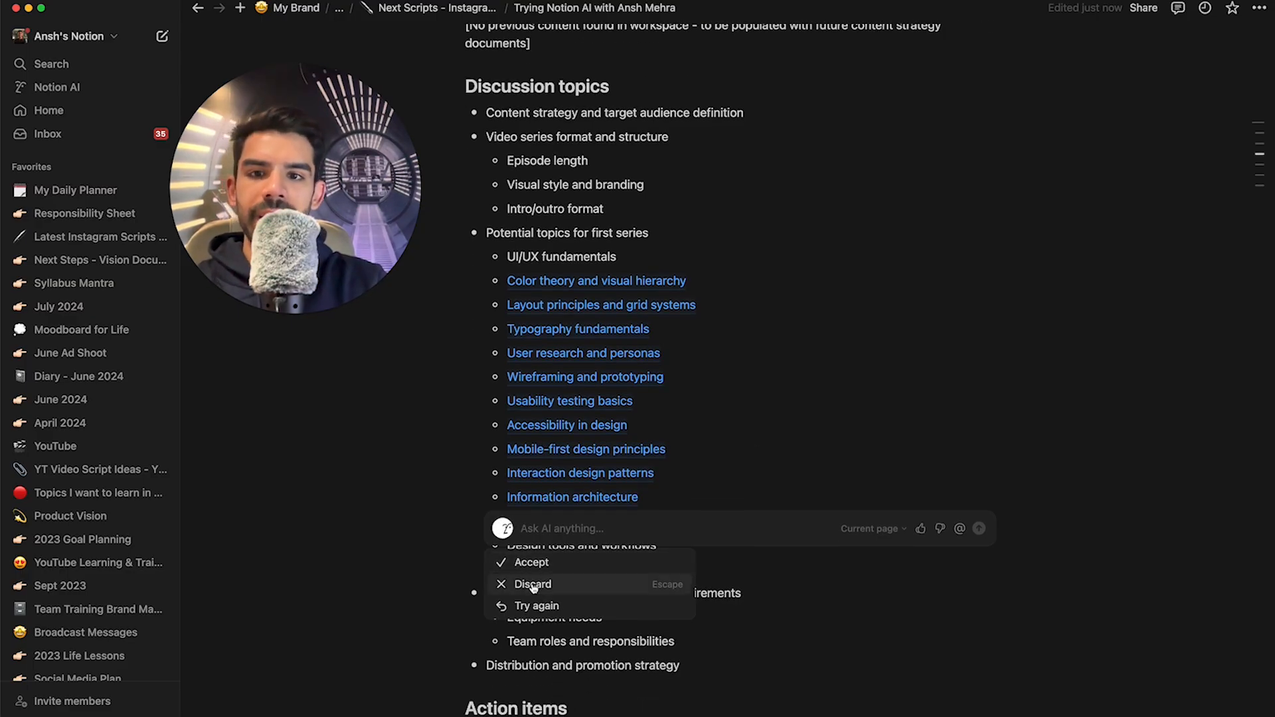
pyautogui.click(533, 586)
# Generate AI action items on a new line below the "YouTube Design Video Series Planning Meeting" heading and keep them.
pyautogui.scroll(-4, 700, 324)
pyautogui.scroll(9, 700, 324)
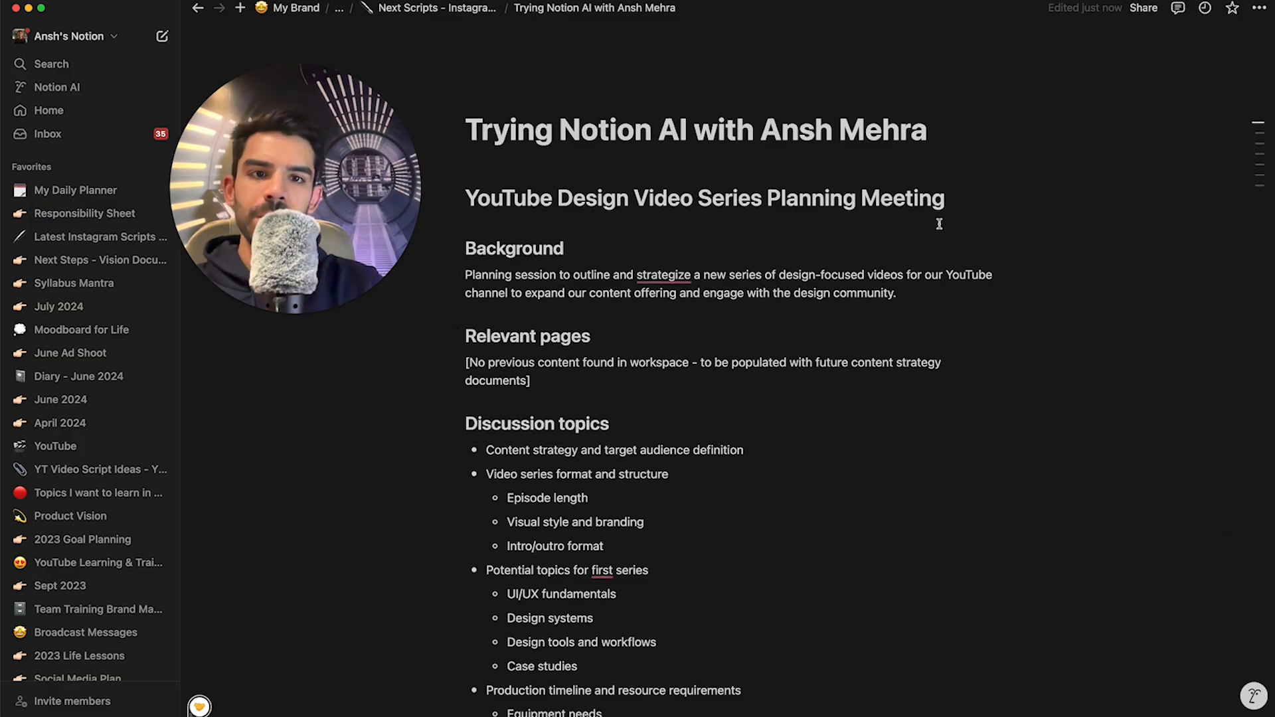
pyautogui.click(944, 203)
pyautogui.press('Return')
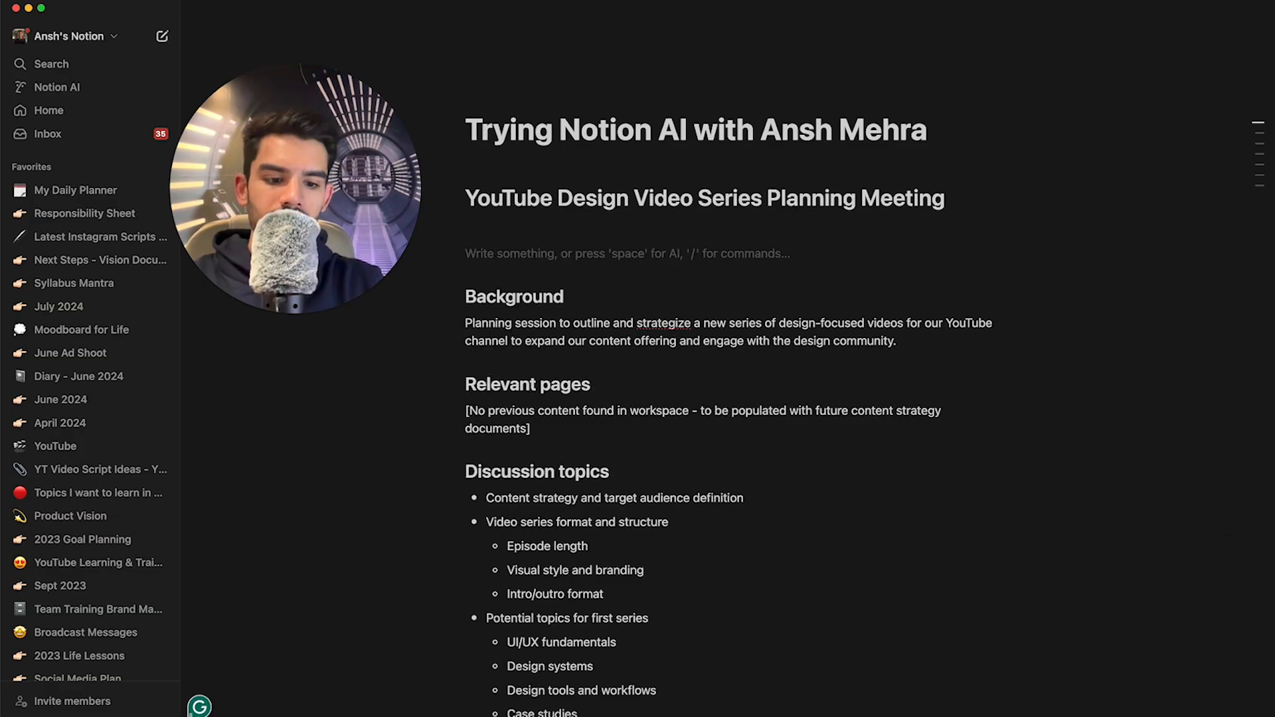
pyautogui.write('/AI')
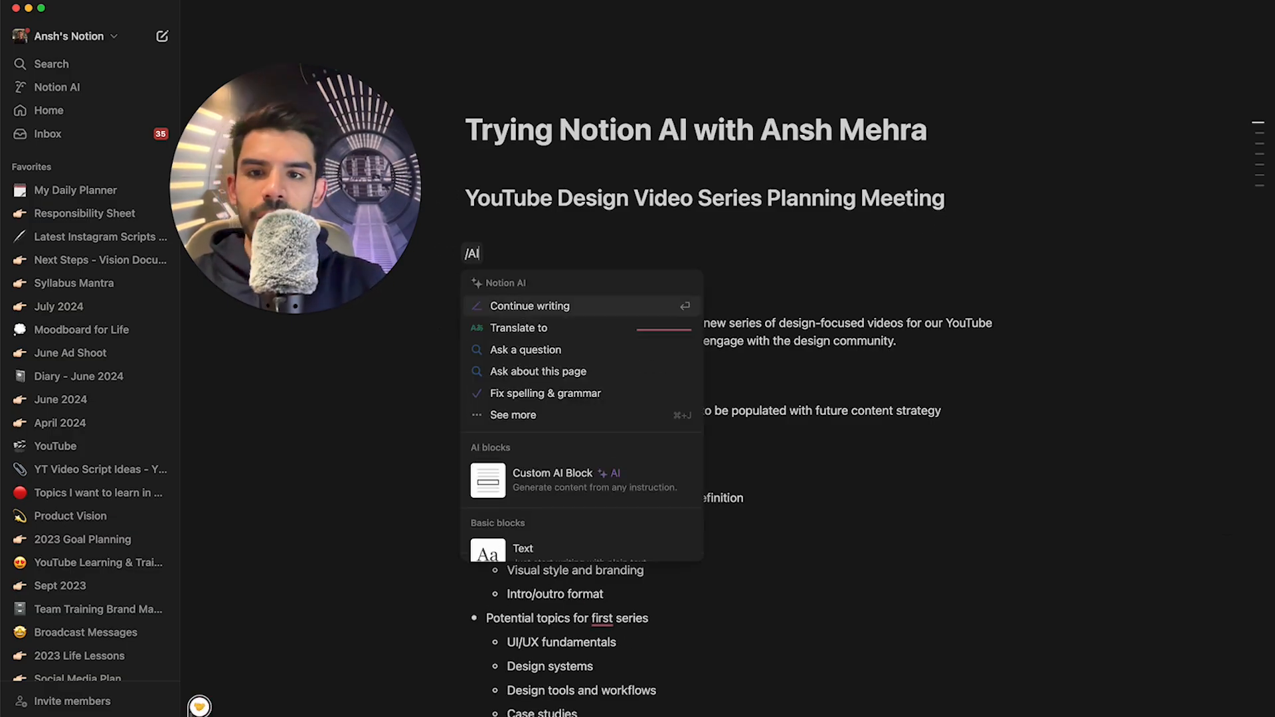
pyautogui.click(578, 415)
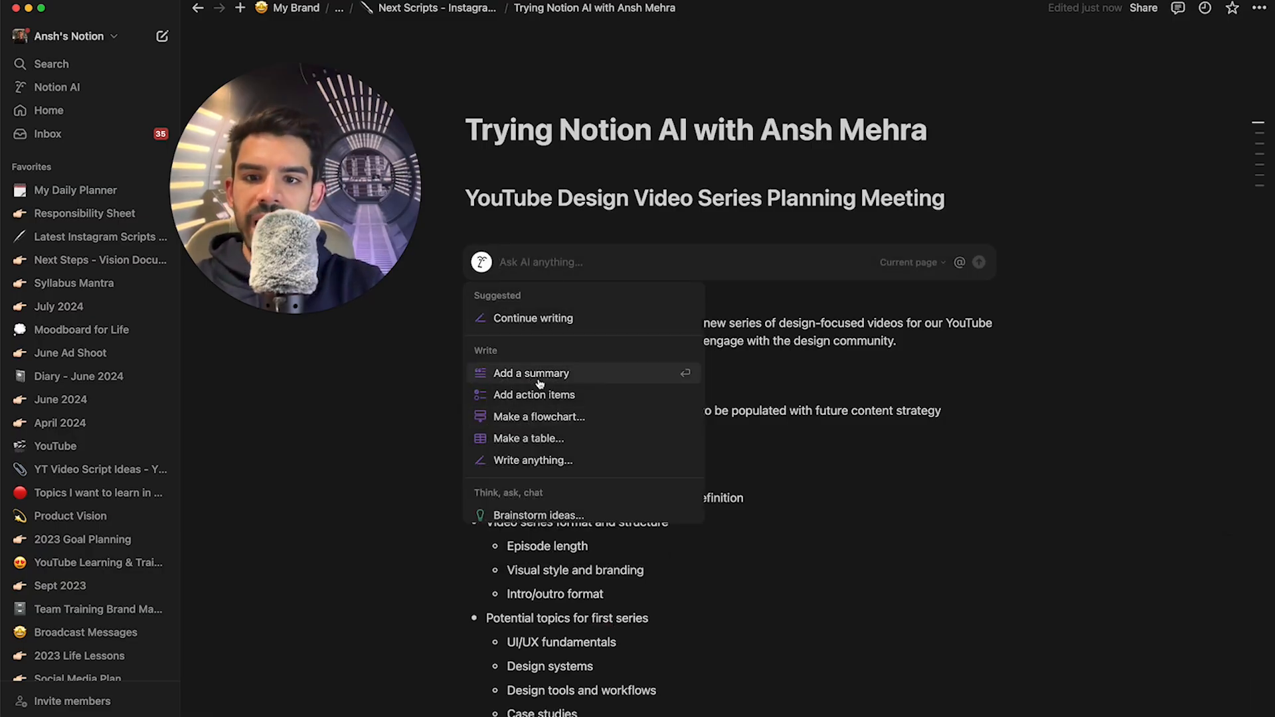
pyautogui.click(531, 396)
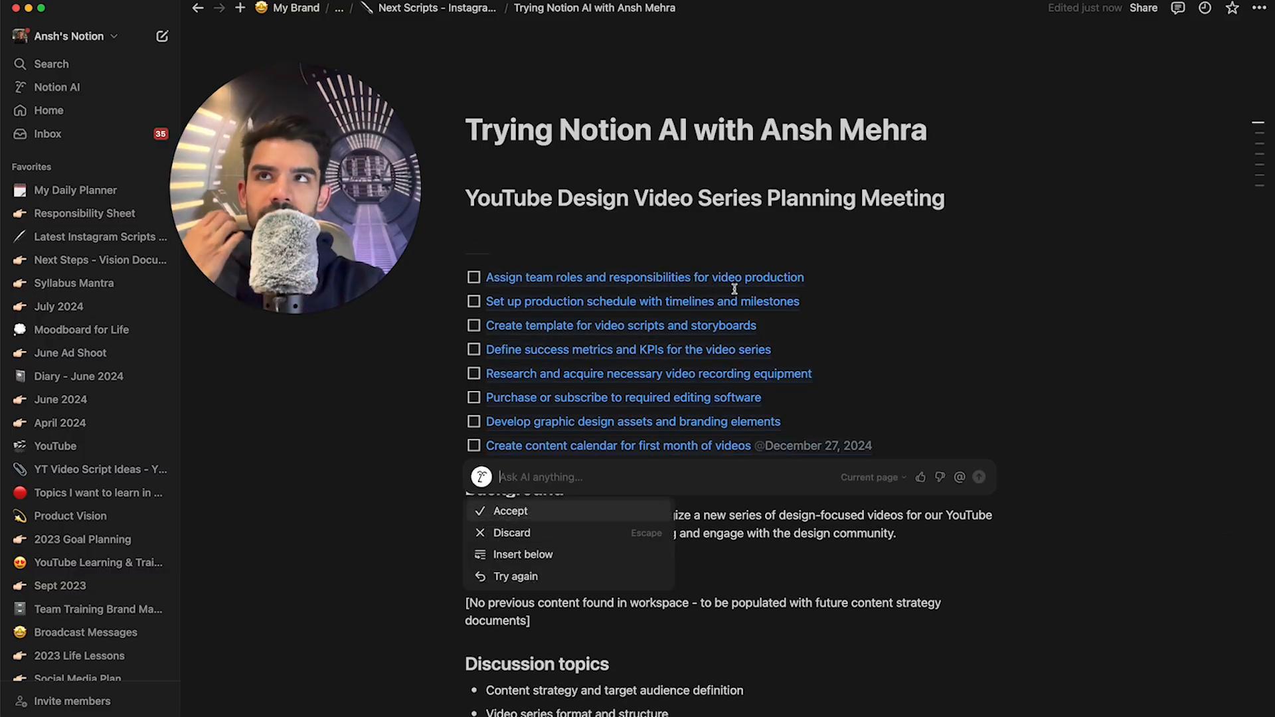
pyautogui.click(888, 445)
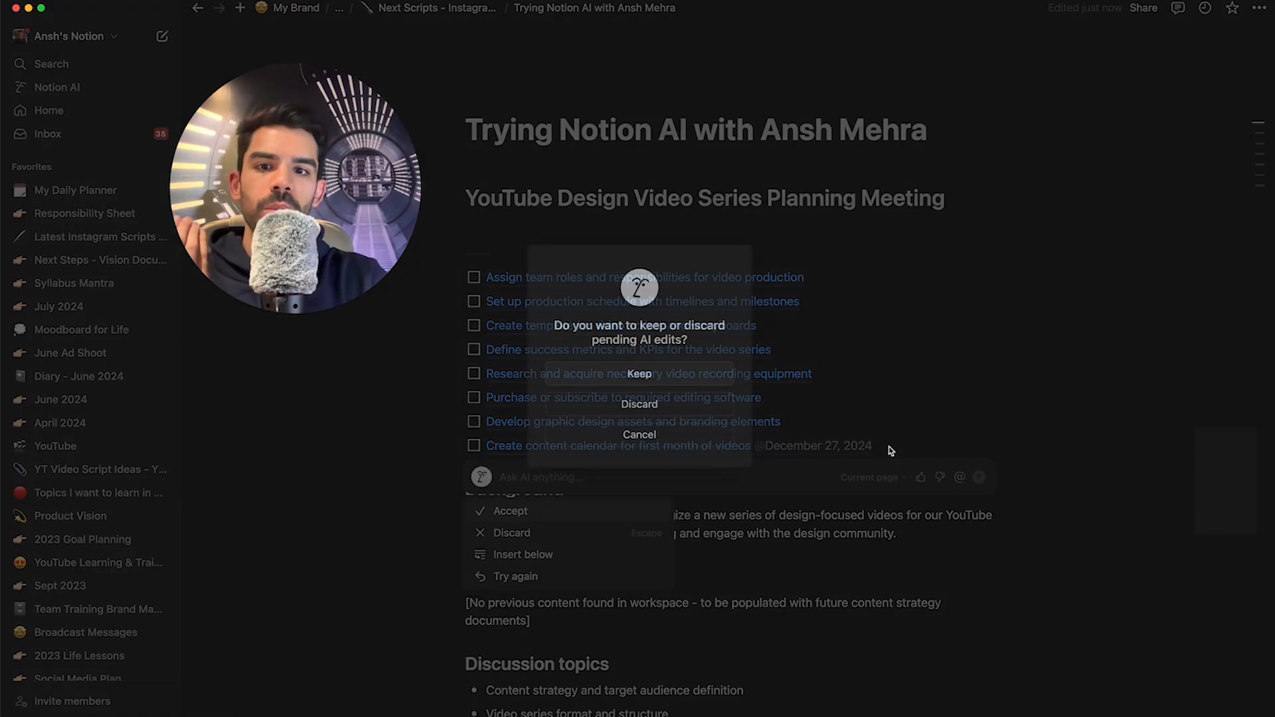
pyautogui.click(656, 385)
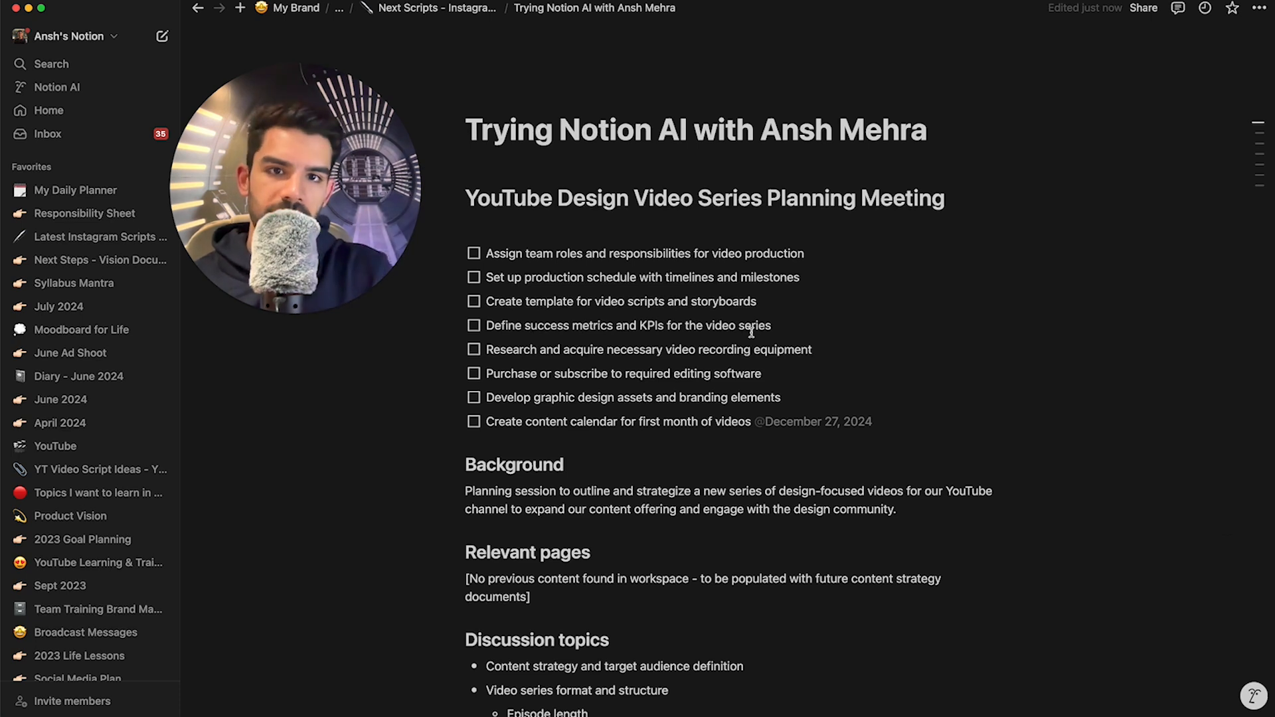
# Have the AI "write an email to all team members inviting them for this meeting" above the action items, and accept the draft.
pyautogui.click(498, 229)
pyautogui.press('space')
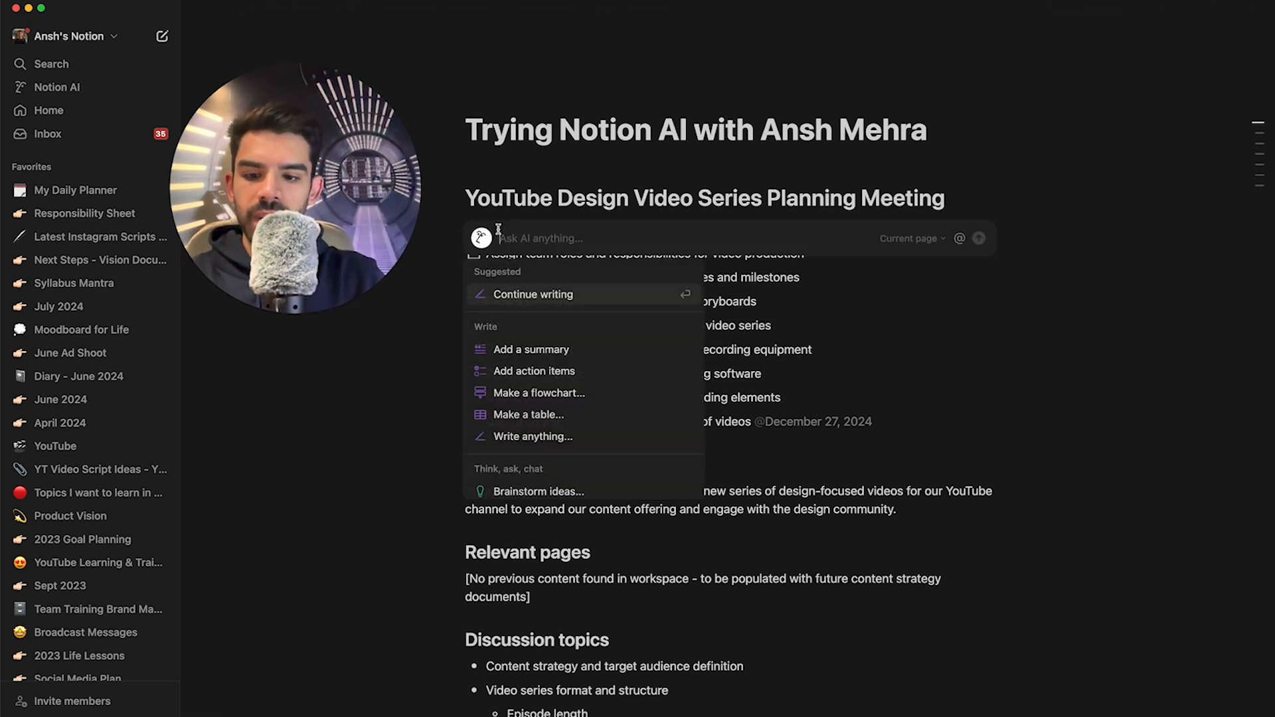
pyautogui.write('write an email to all team member')
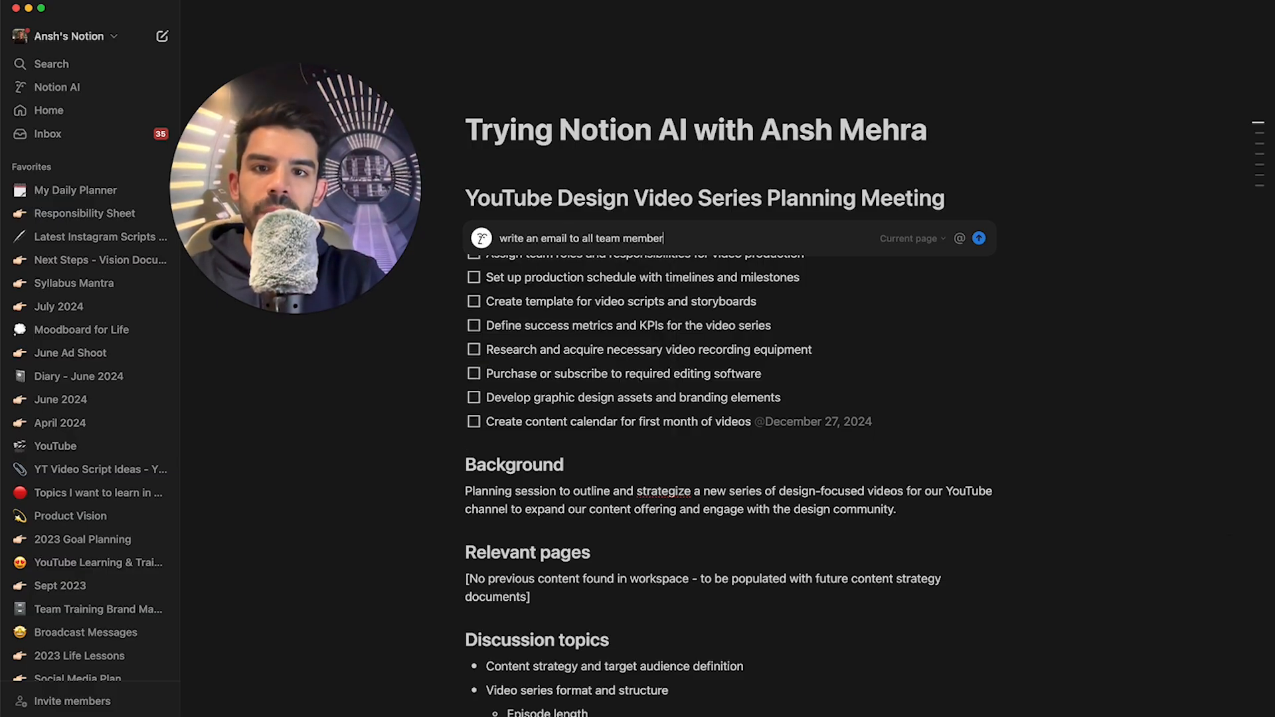
pyautogui.write('s inviting them for this meeting')
pyautogui.press('Return')
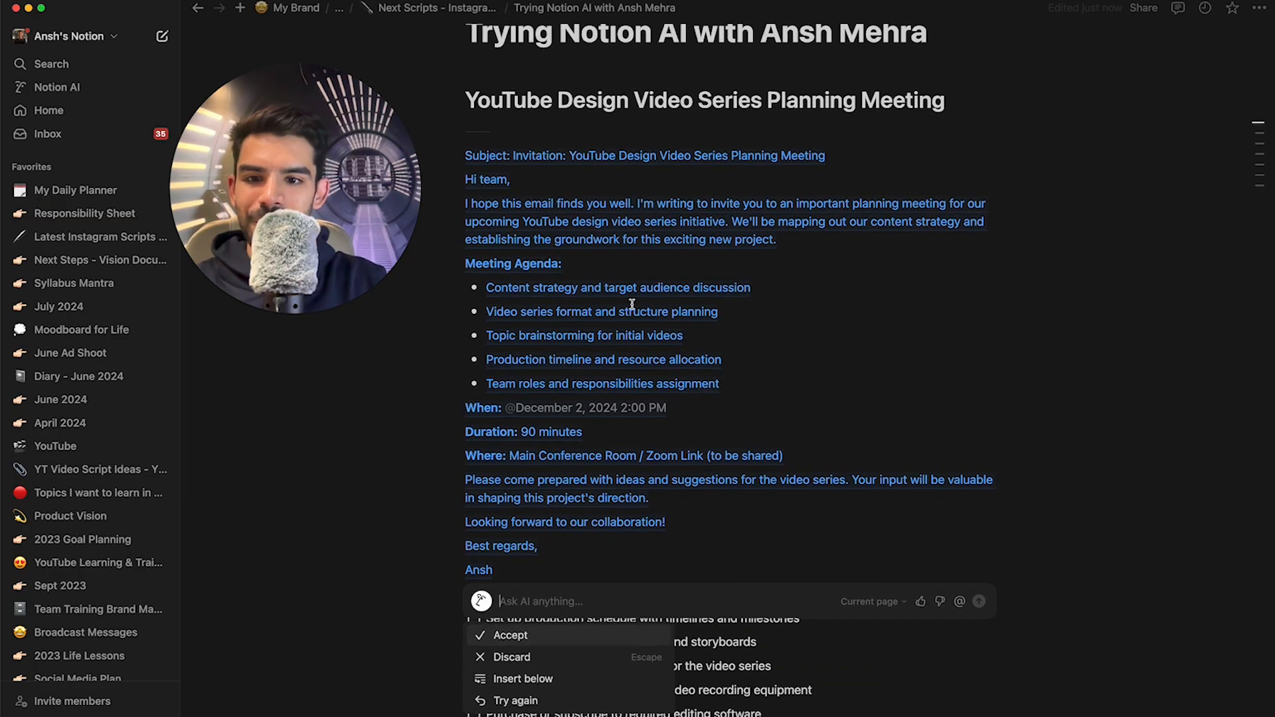
pyautogui.click(525, 633)
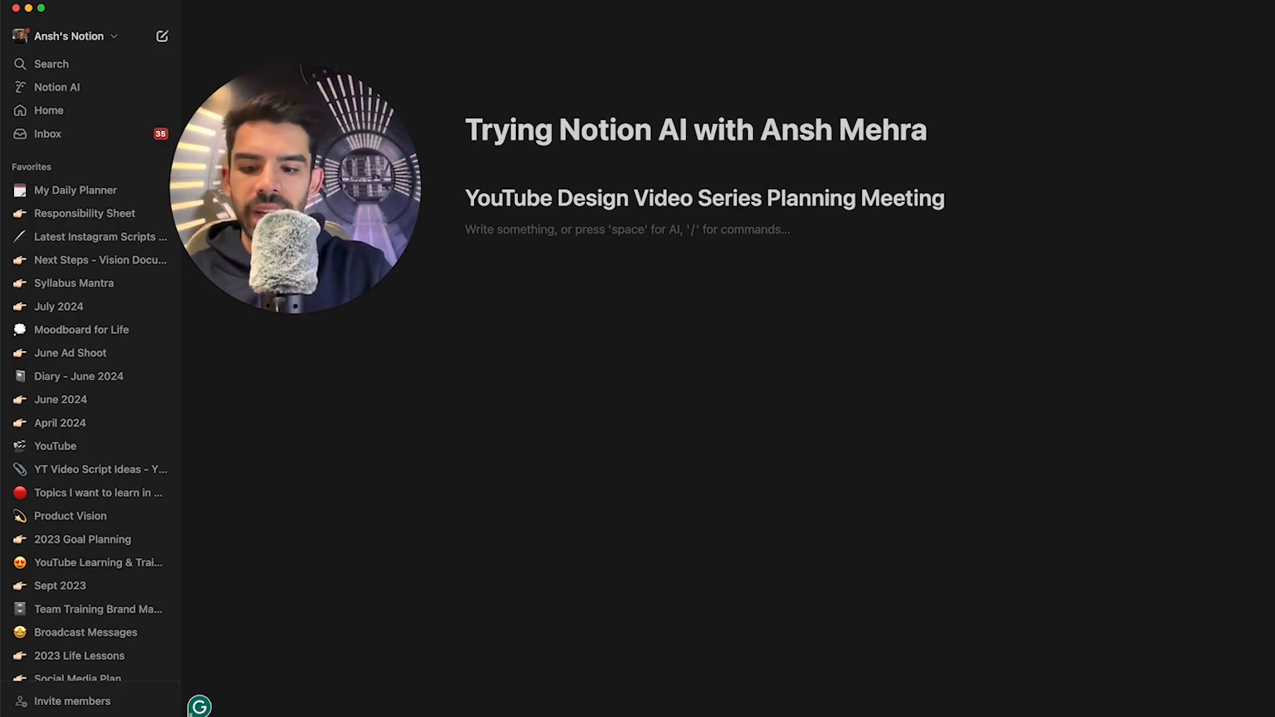
# Have the AI generate a UX inspiration table below the meeting heading, with device tags, team members, comments, URL "and more stuff", and accept it.
pyautogui.press('space')
pyautogui.write('ma')
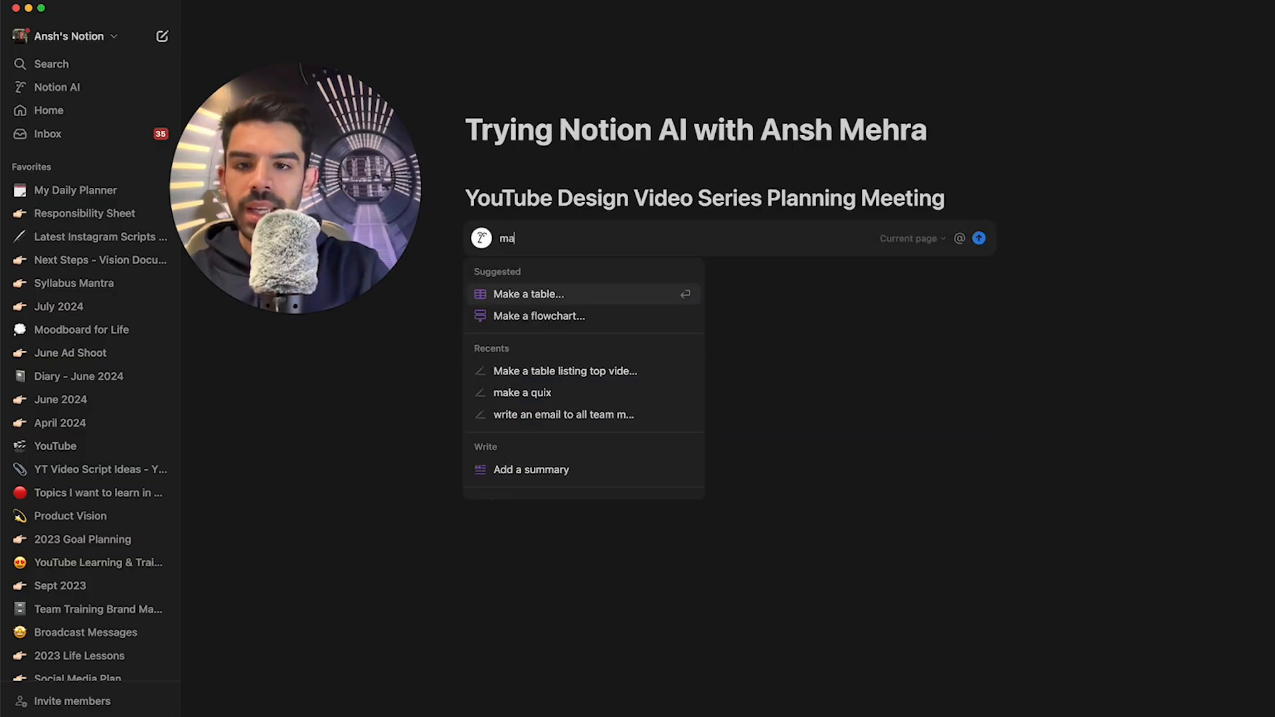
pyautogui.write('ke a table to')
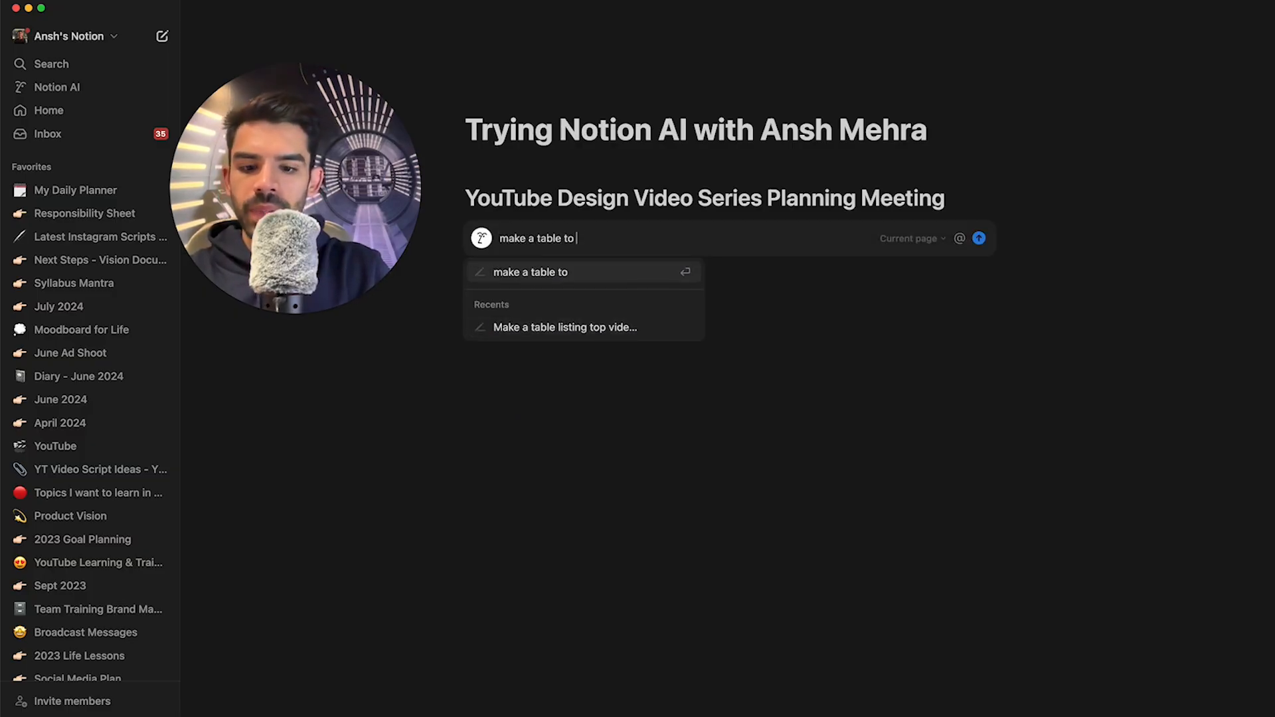
pyautogui.write(' keep all my U')
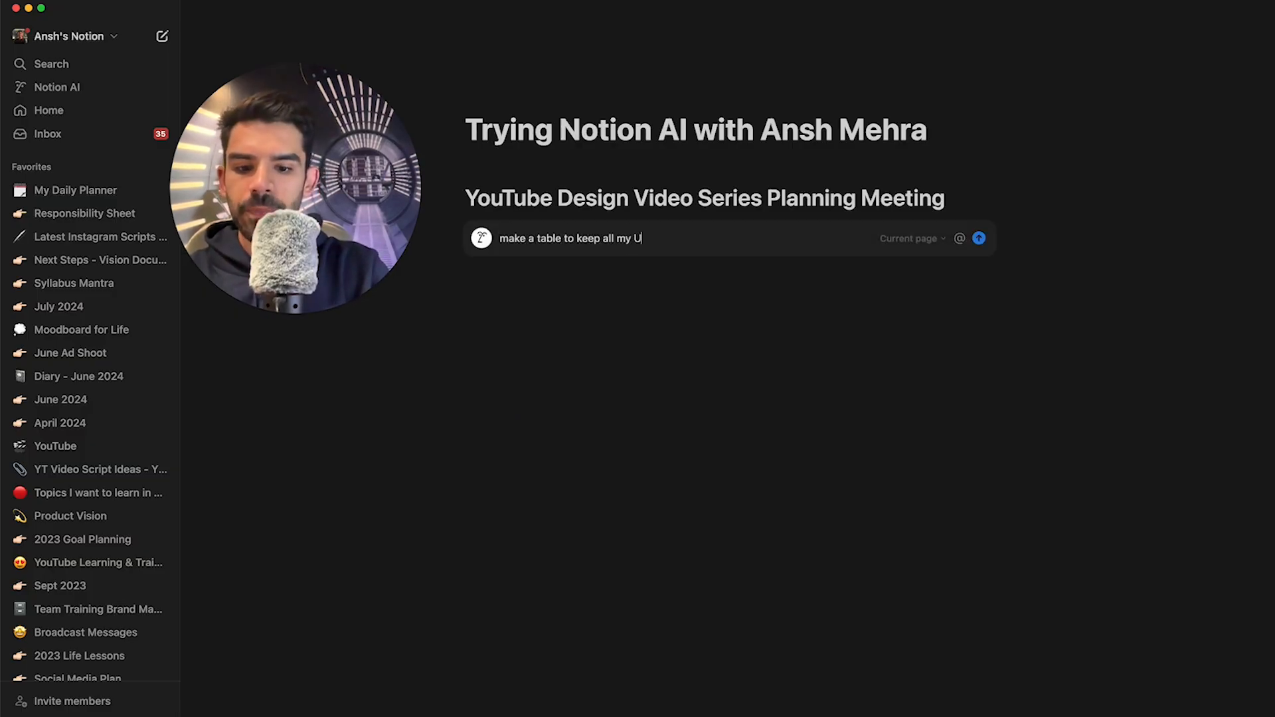
pyautogui.write(' with device')
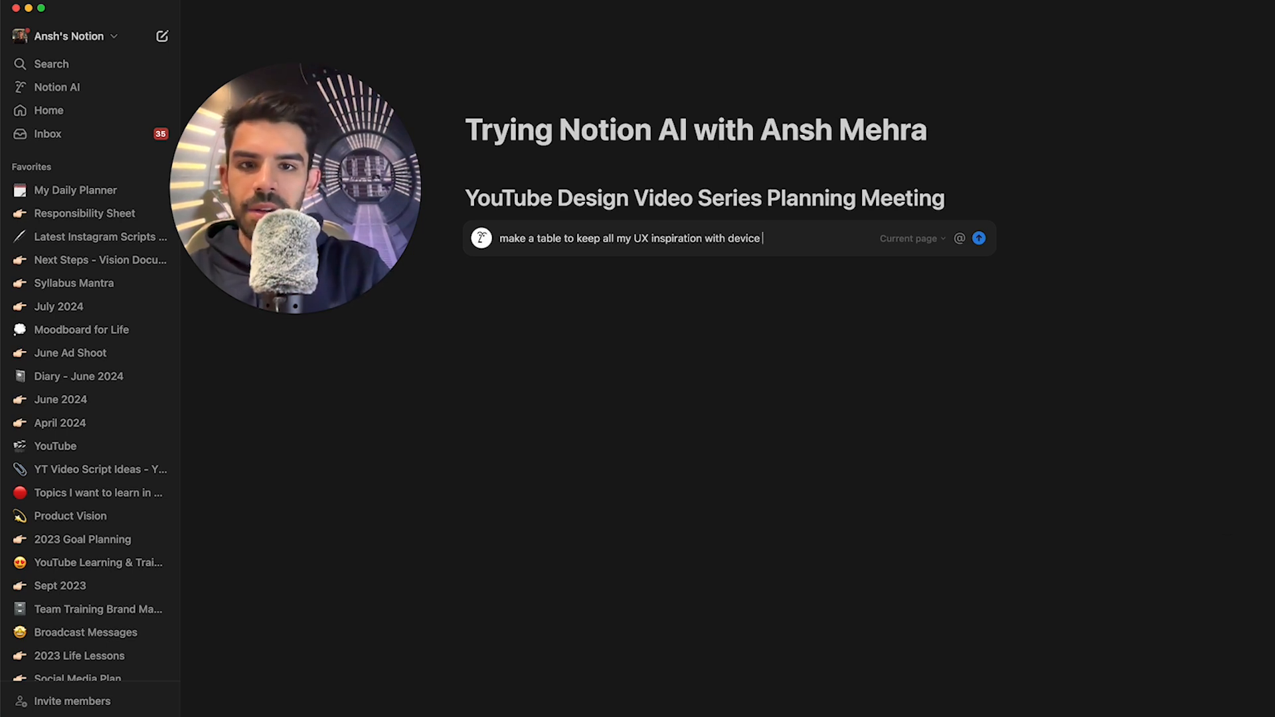
pyautogui.write('mn for my te')
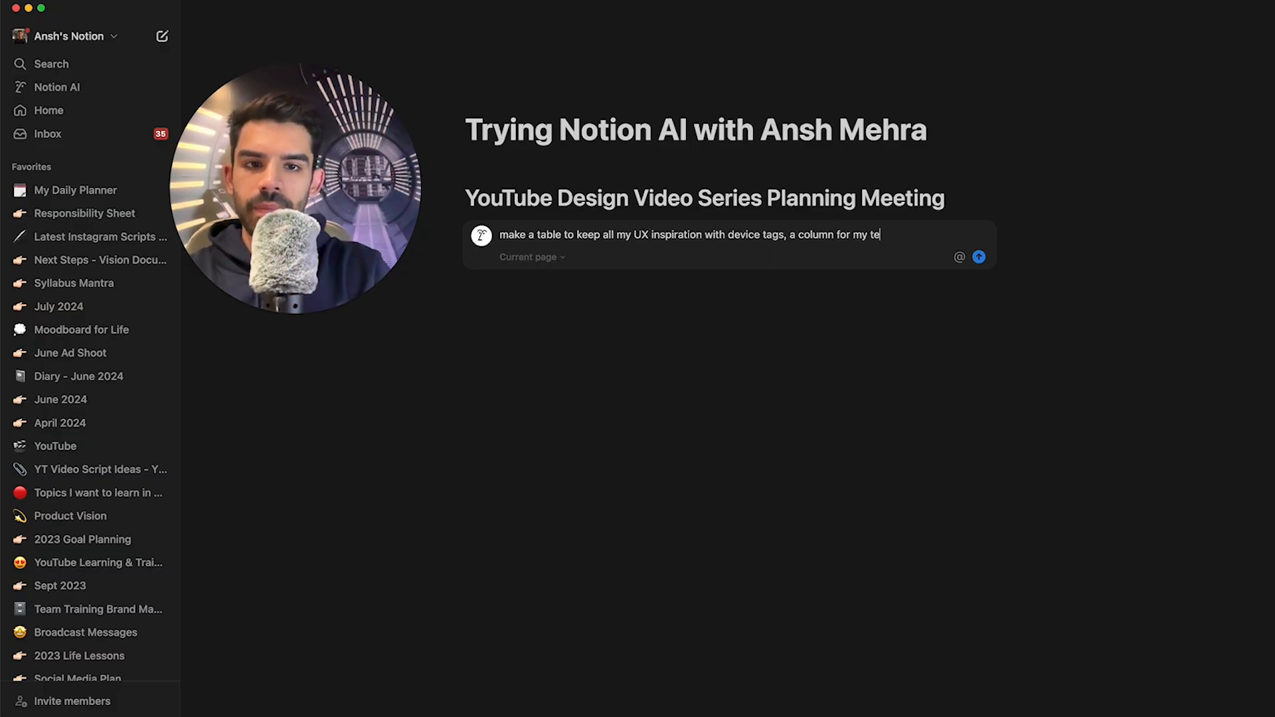
pyautogui.write('am members, comm')
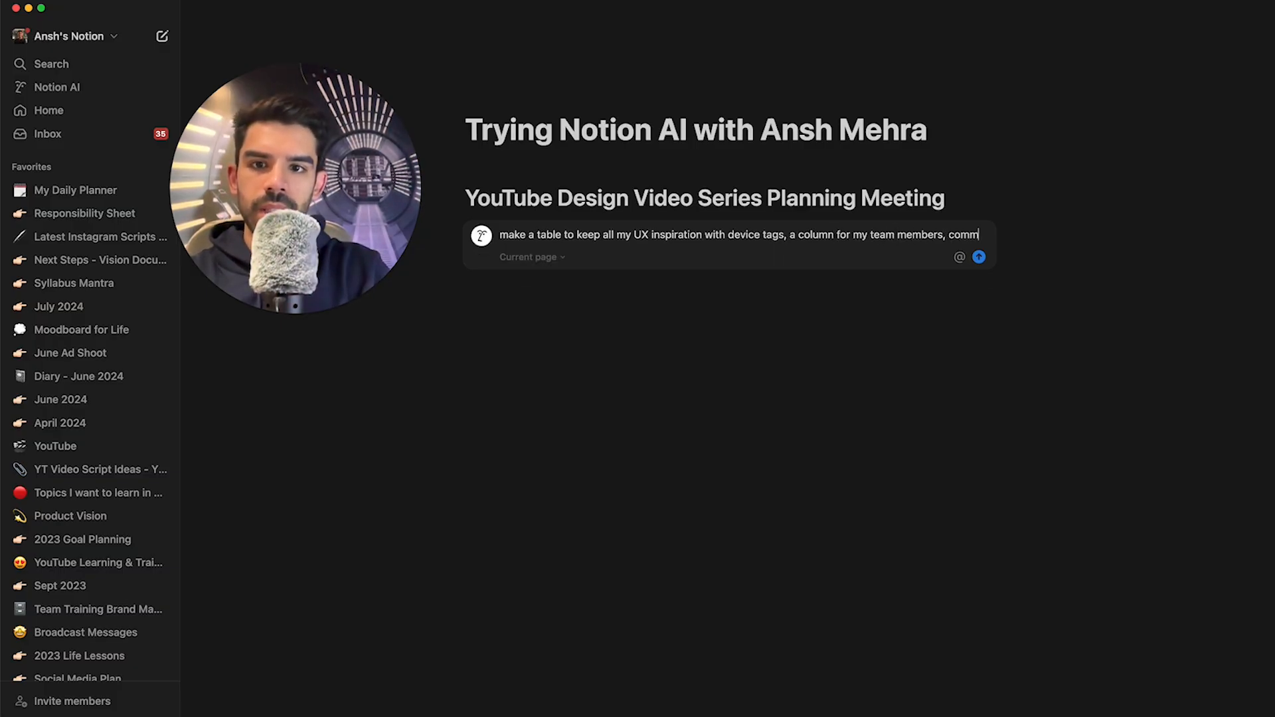
pyautogui.write('ents, URL and more s')
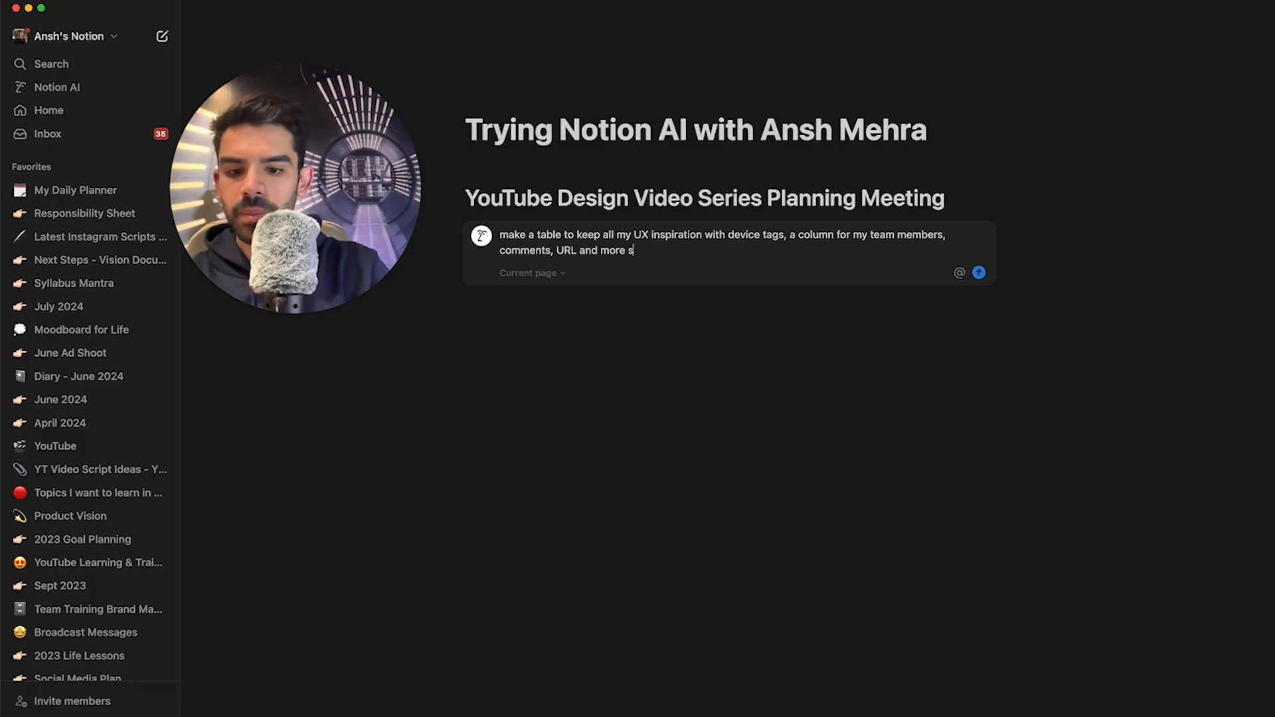
pyautogui.write('tuff')
pyautogui.press('Return')
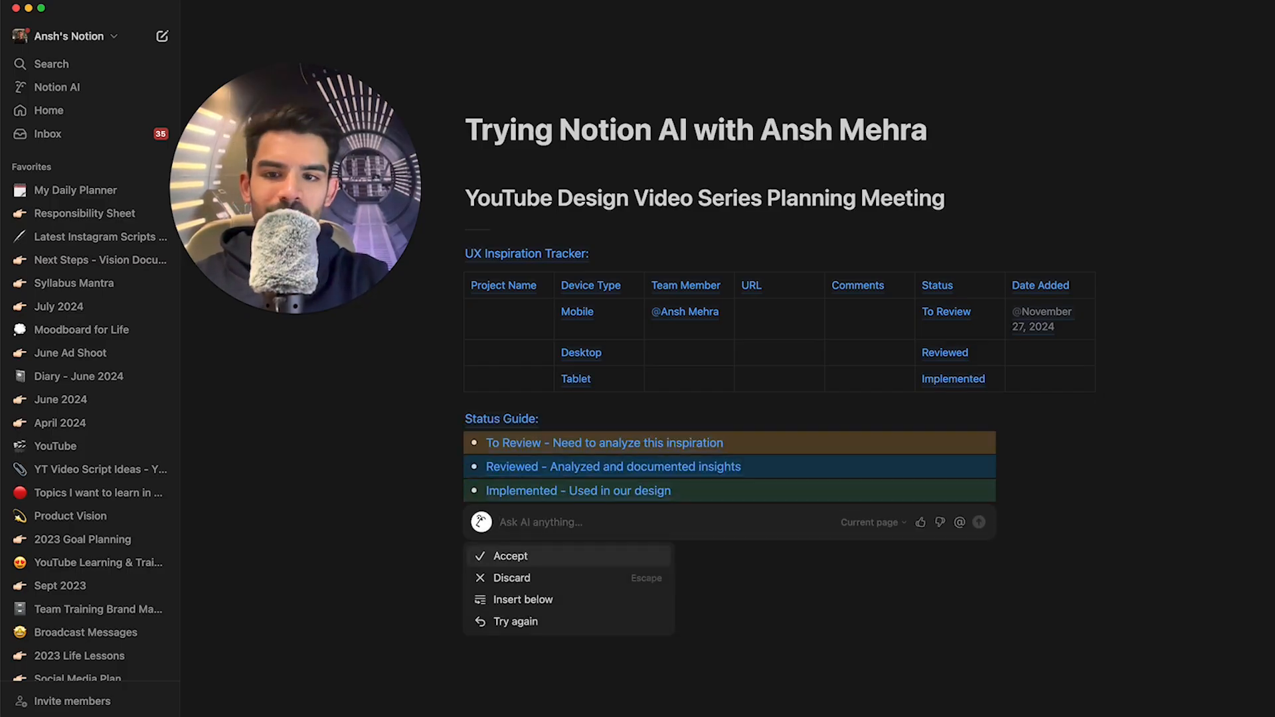
pyautogui.click(512, 557)
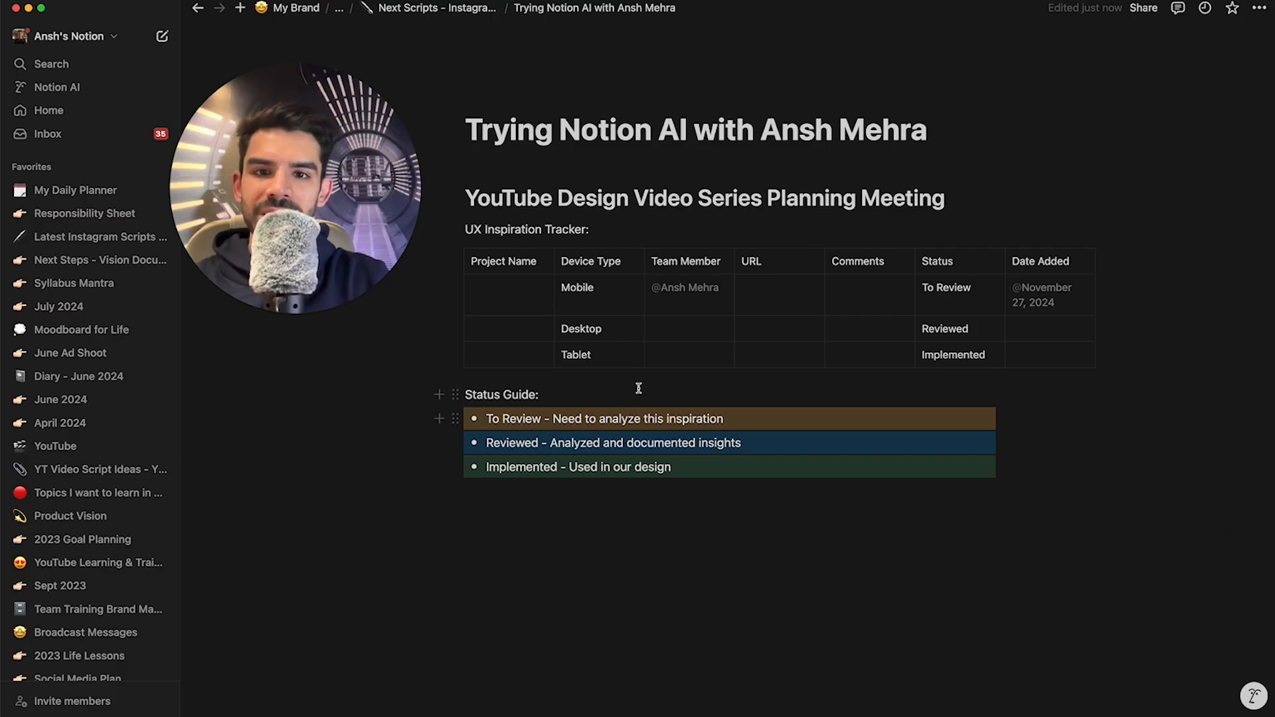
pyautogui.click(944, 287)
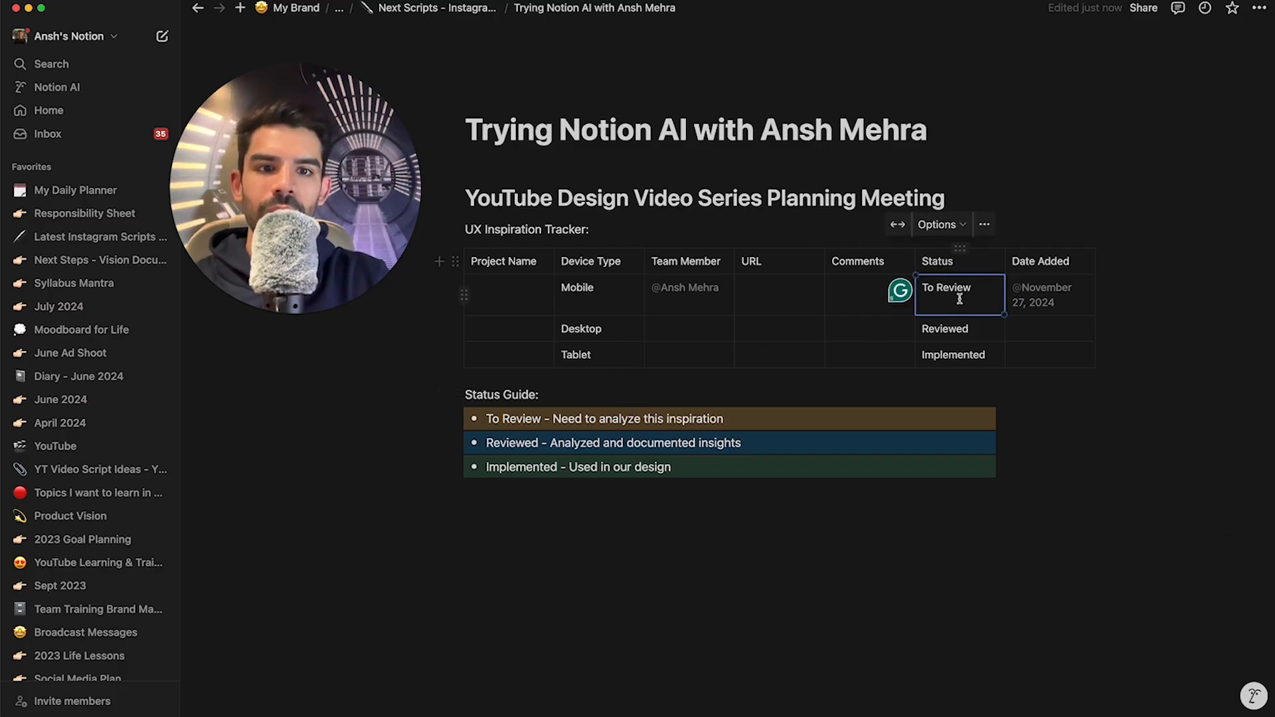
pyautogui.click(949, 329)
pyautogui.click(661, 465)
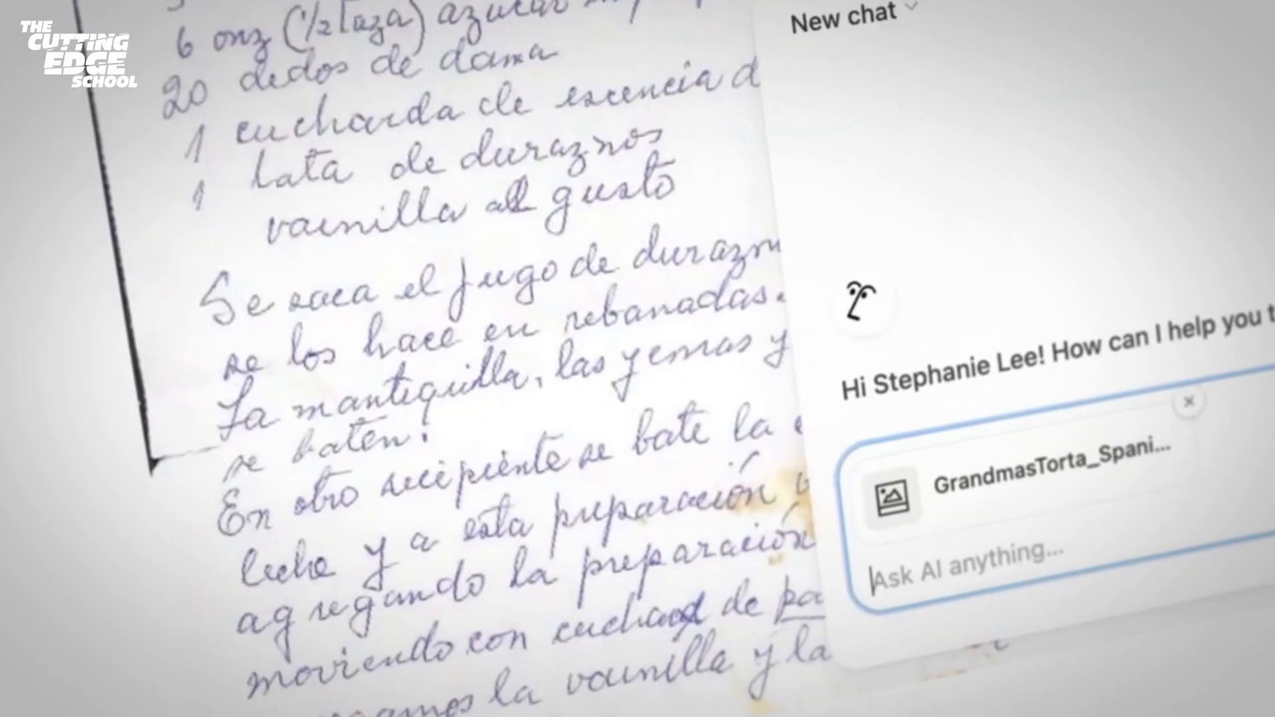
# Ask the AI to "Extract the recipe from this image" using the attached handwritten recipe.
pyautogui.write('Extract the recipe from this ima')
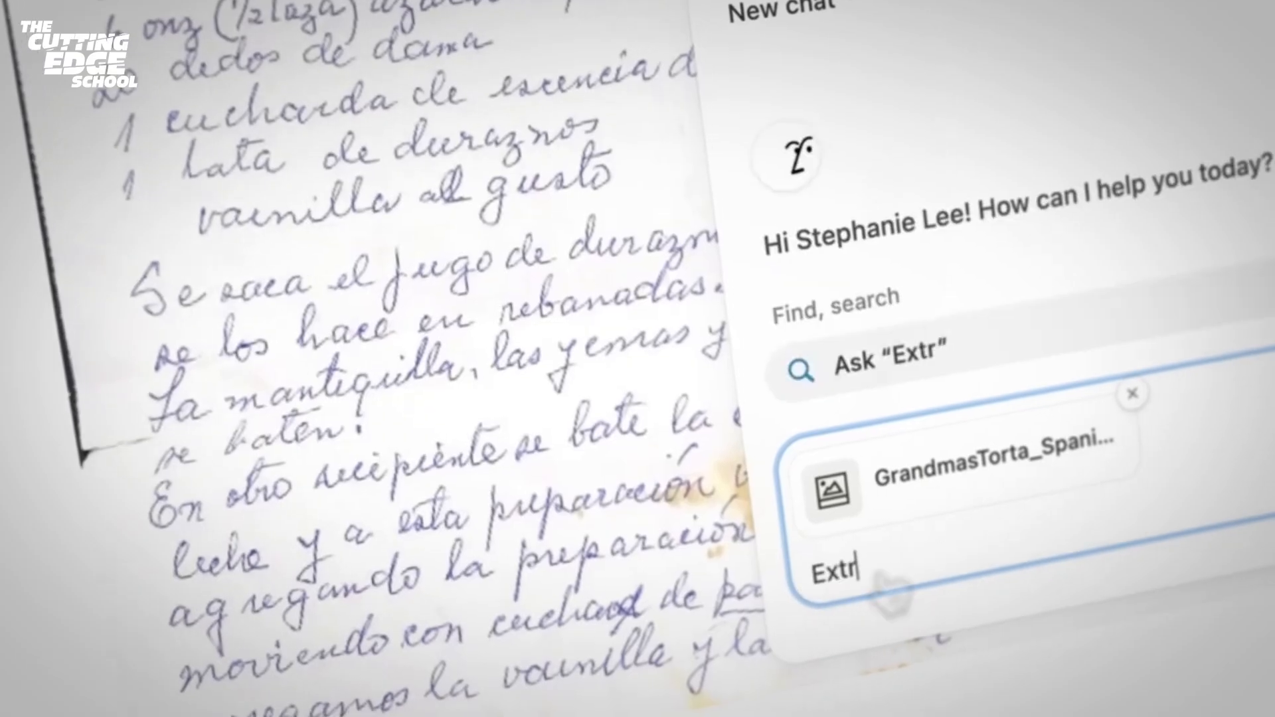
pyautogui.write('ge')
pyautogui.press('Return')
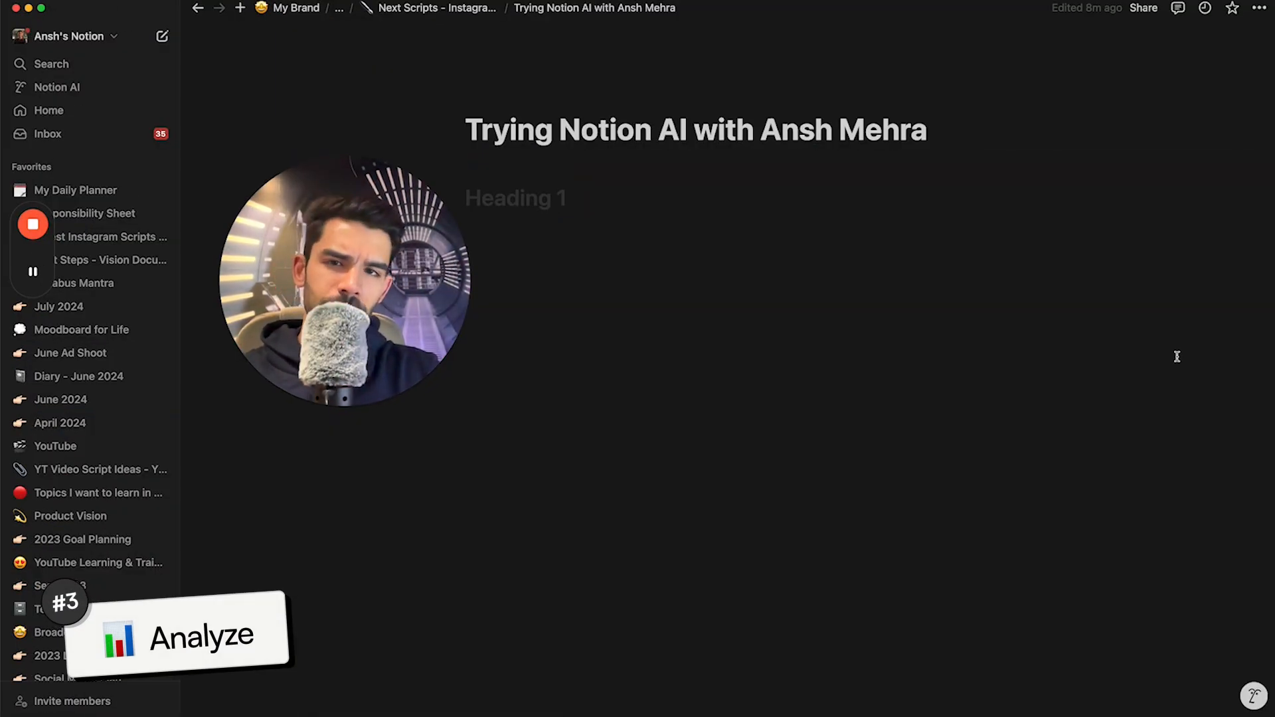
# Open a new AI chat and attach the file 01-Culture.pdf from the Desktop.
pyautogui.click(1253, 697)
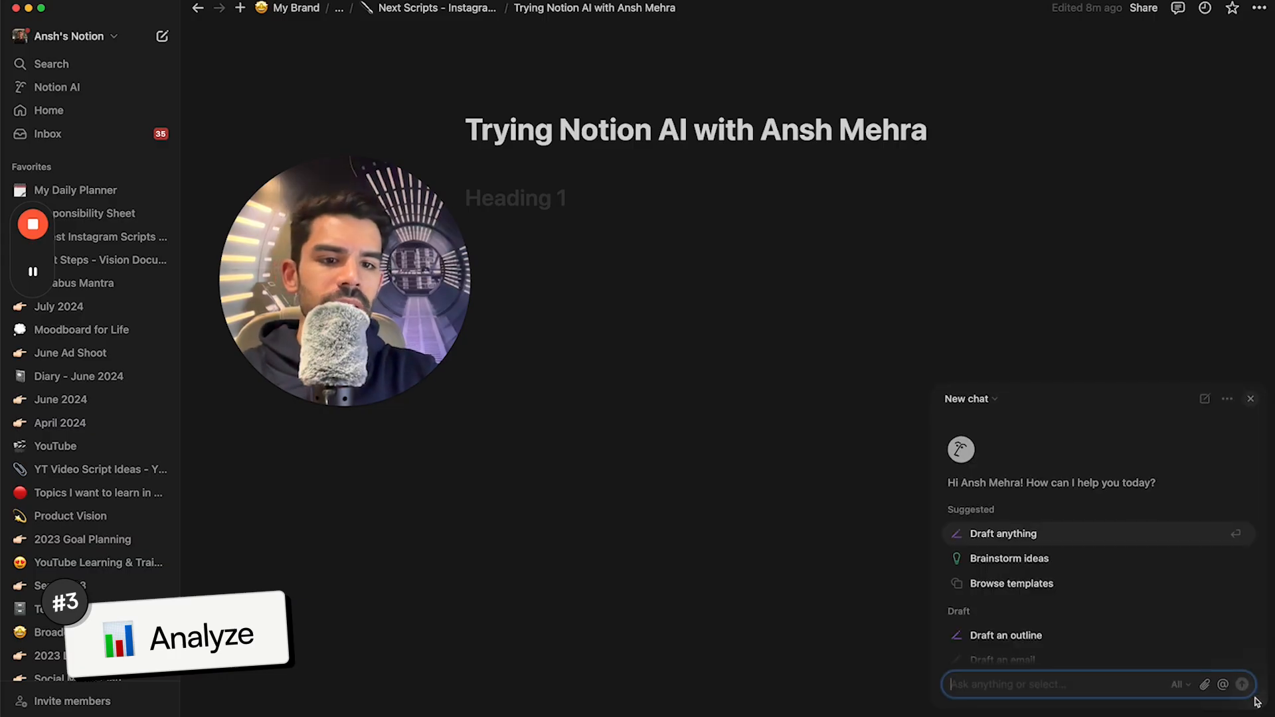
pyautogui.click(1205, 685)
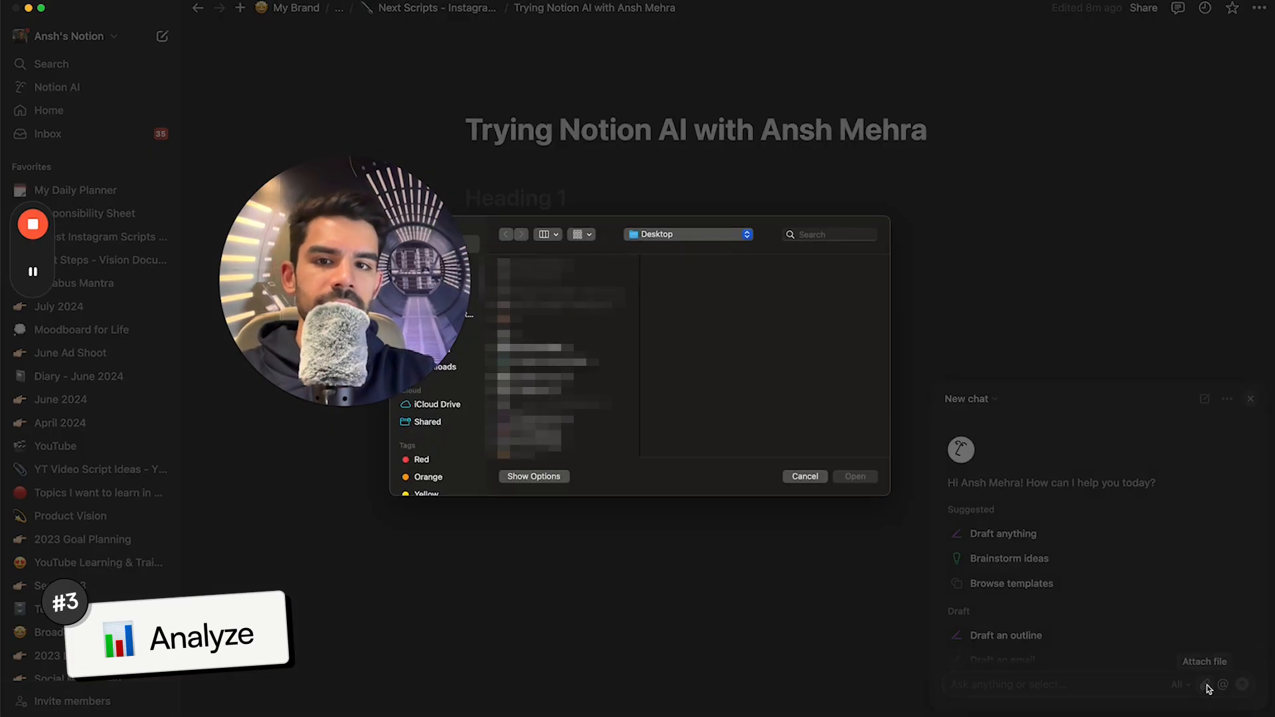
pyautogui.doubleClick(576, 351)
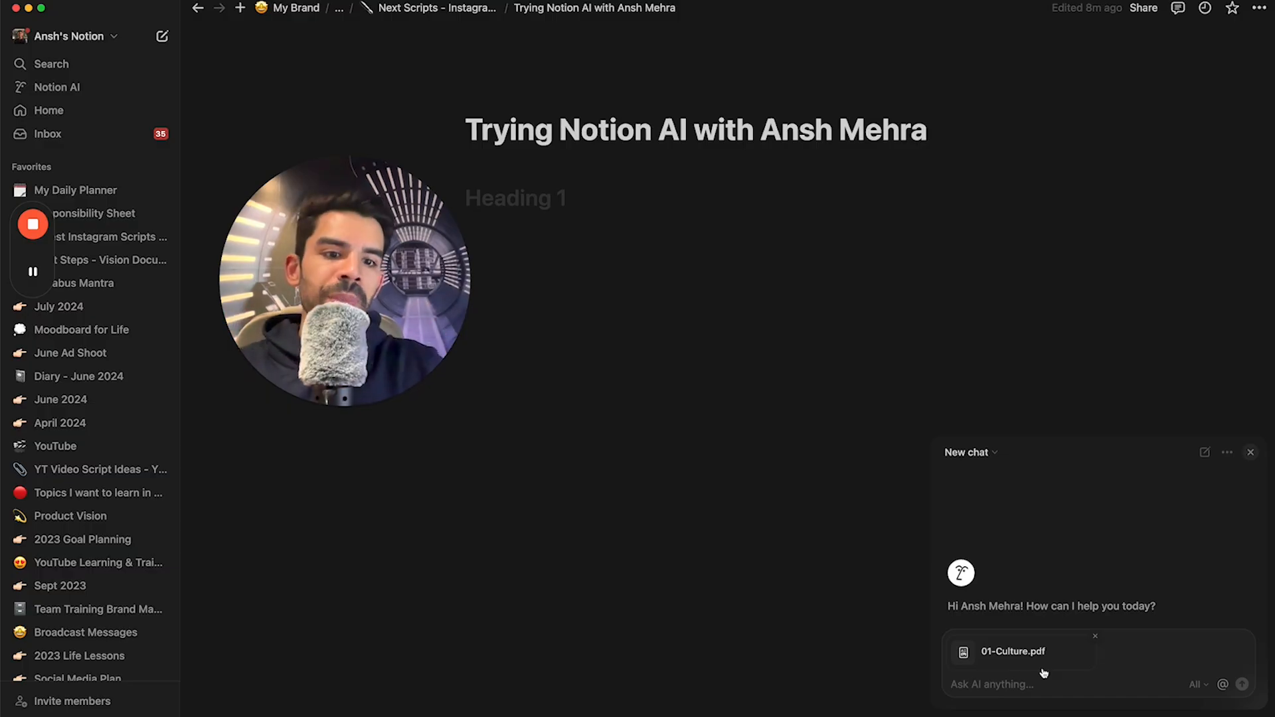
# Have the AI "Write down key learnings and also important call to actions from this PDF", and view the pages available for saving the answer.
pyautogui.click(1006, 684)
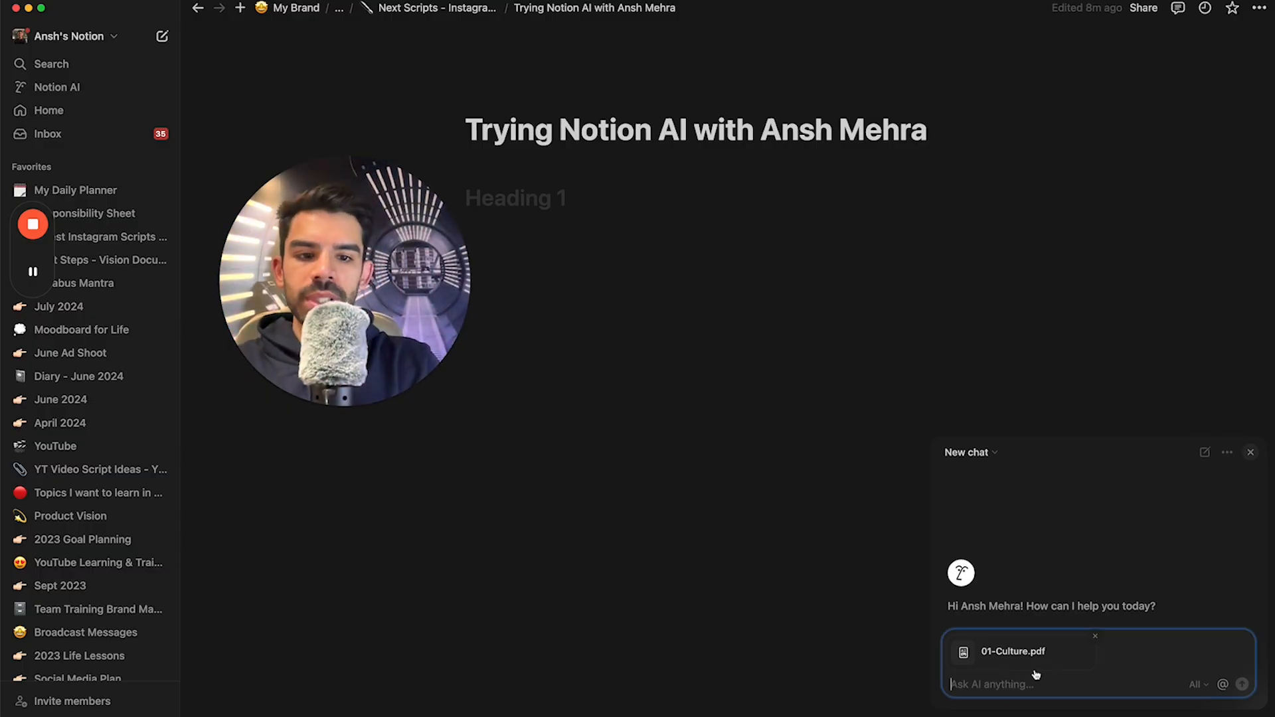
pyautogui.write('Write down key learnings and also importa')
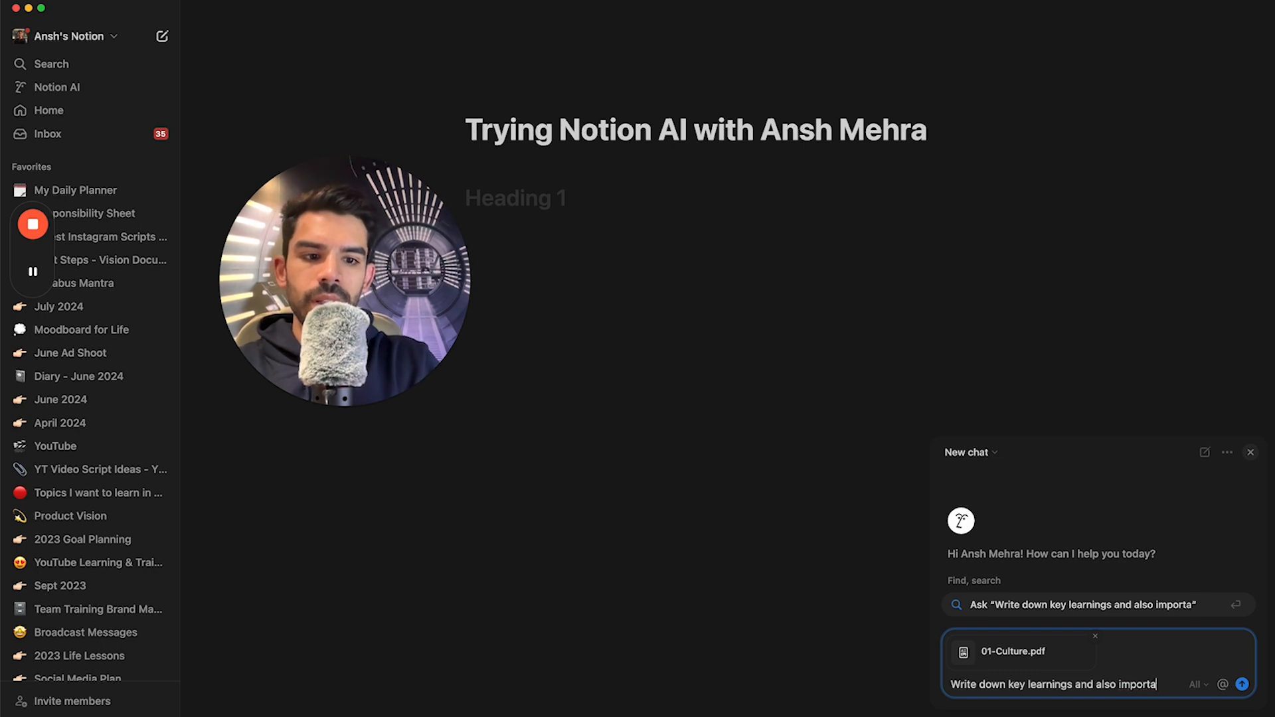
pyautogui.write('nt call to actio')
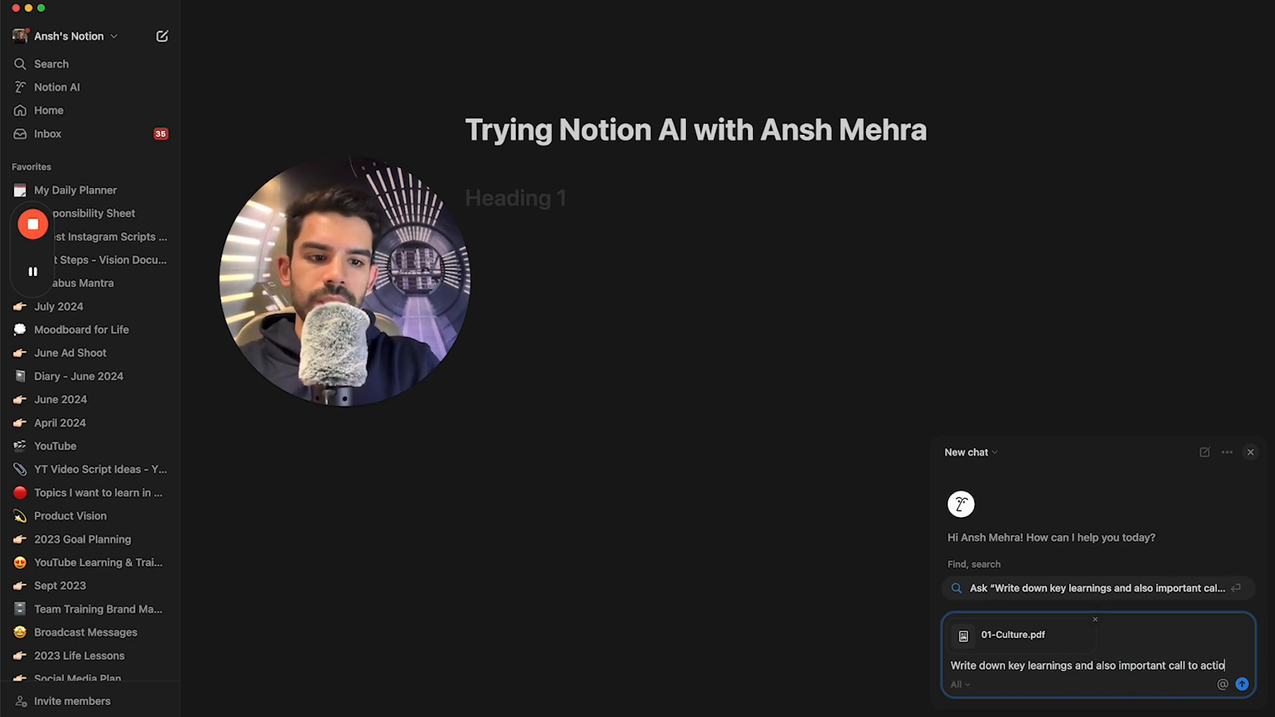
pyautogui.write('ns from this PDF')
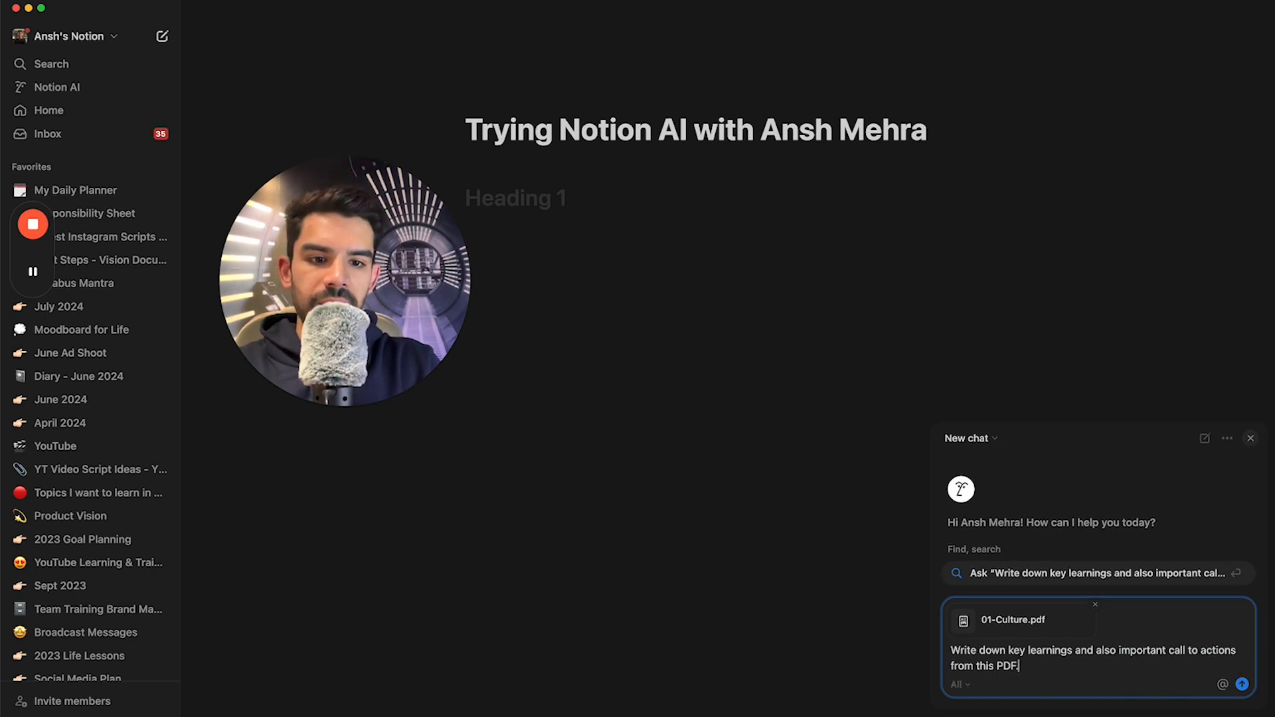
pyautogui.press('Return')
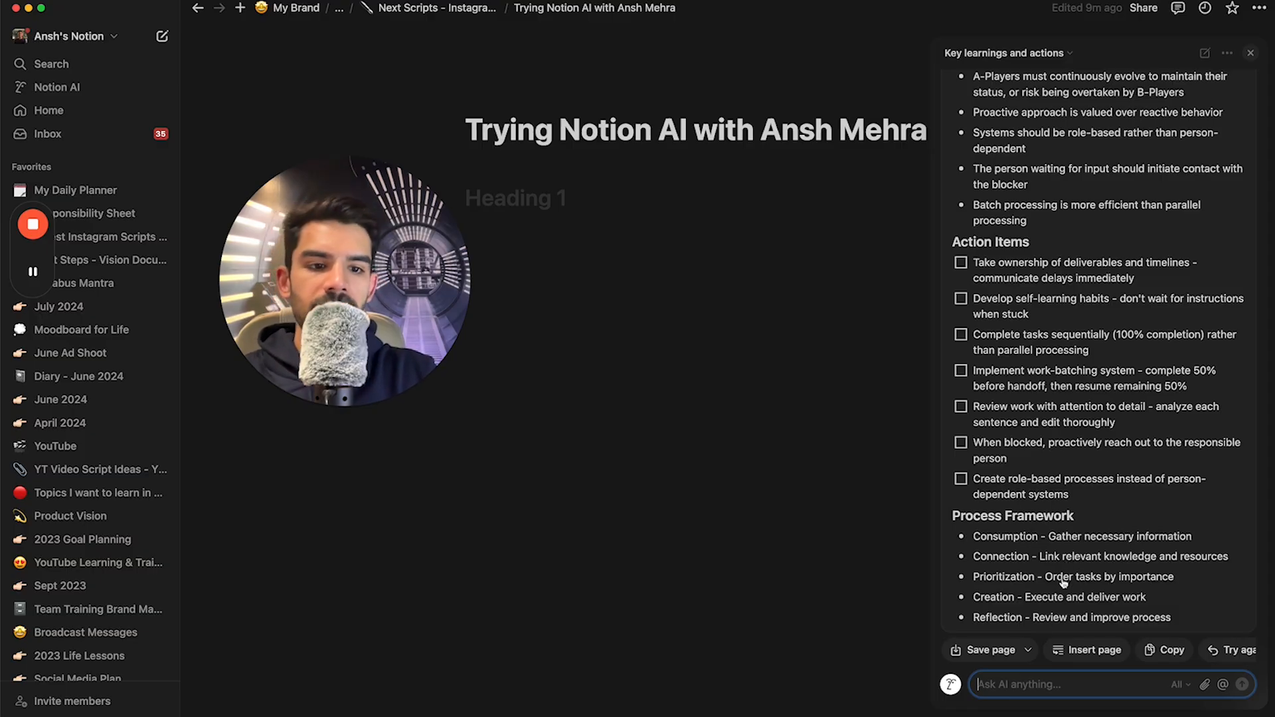
pyautogui.click(1030, 649)
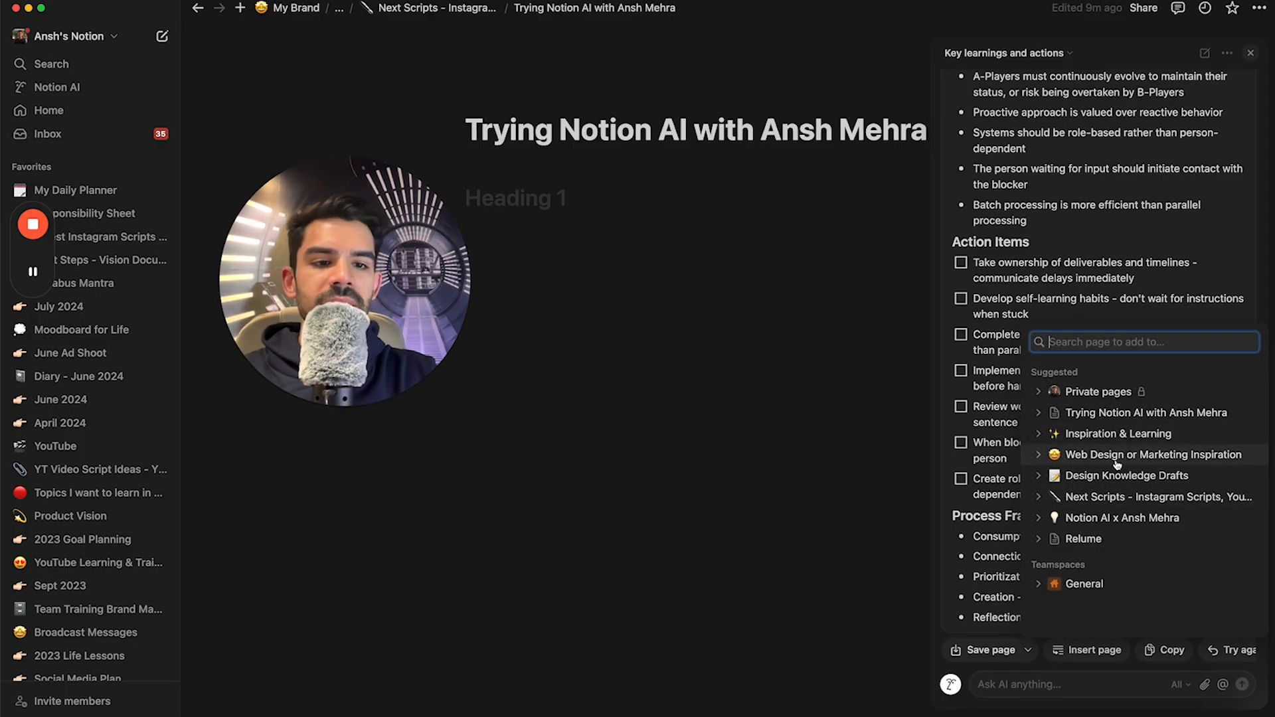
pyautogui.click(1010, 685)
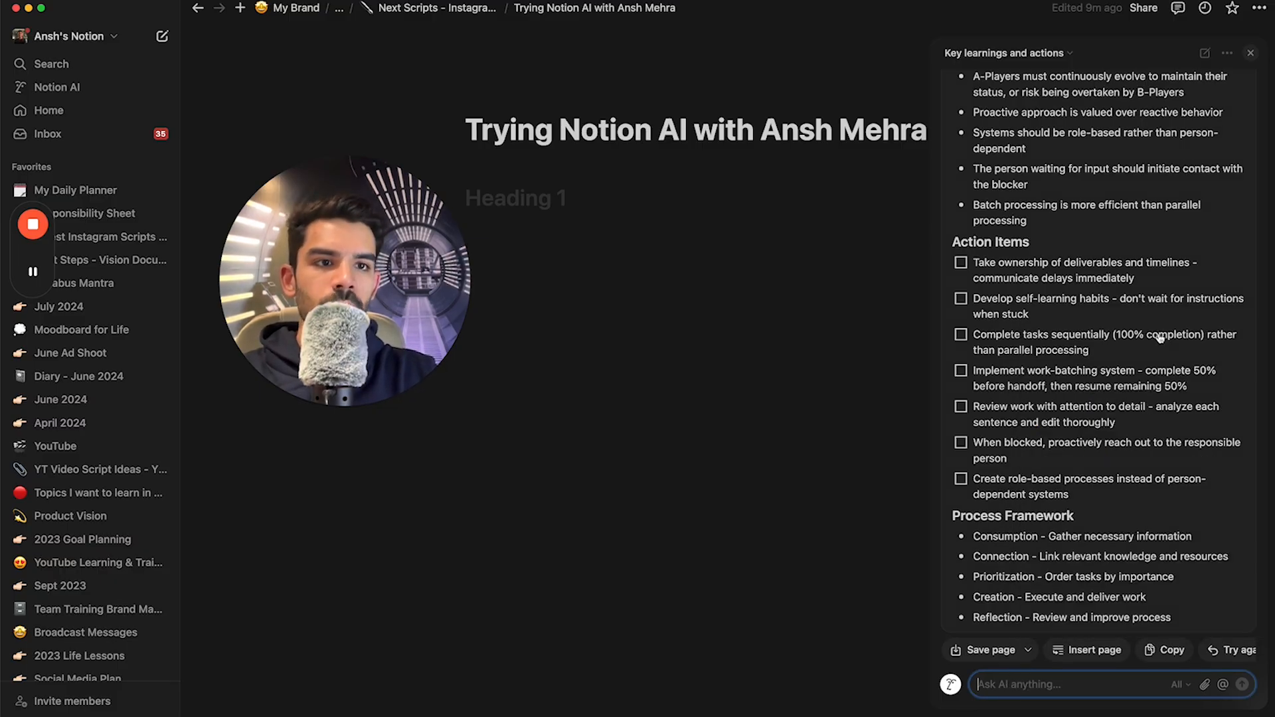
# Start a new AI chat and attach the image 01-Poster 2.jpg from the Desktop.
pyautogui.click(1203, 54)
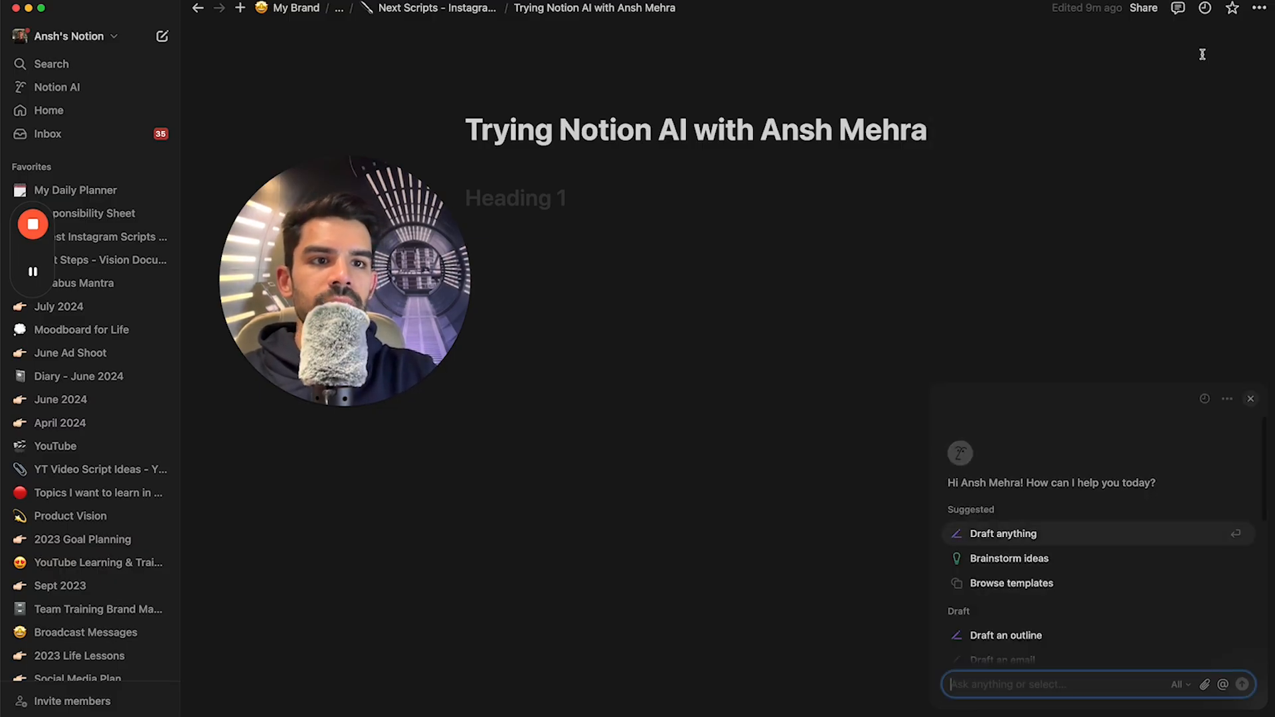
pyautogui.click(1205, 686)
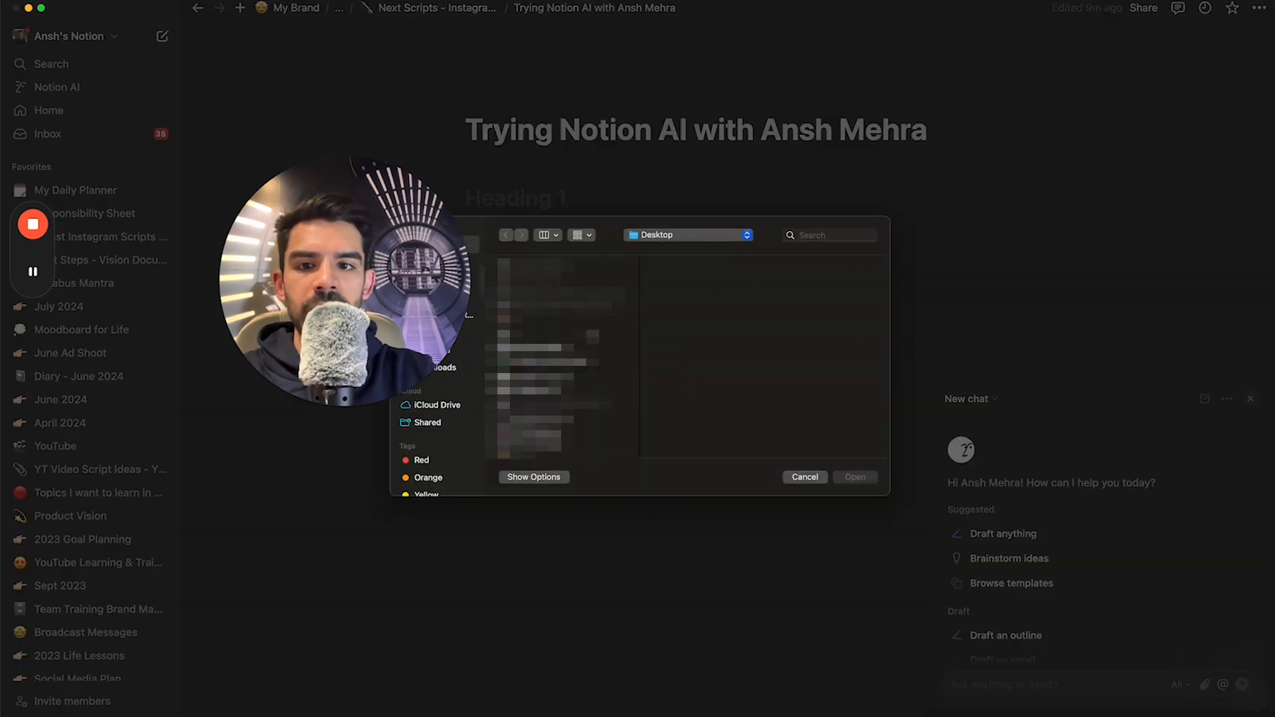
pyautogui.click(554, 405)
pyautogui.doubleClick(554, 405)
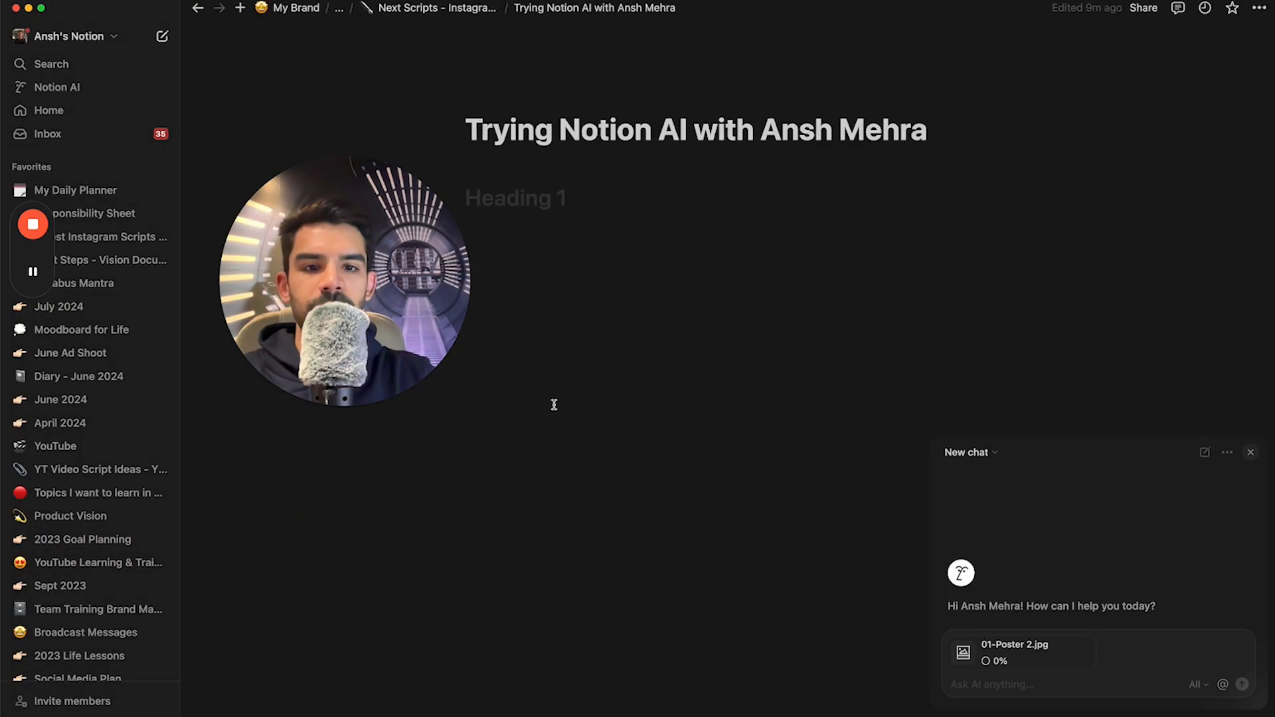
# Ask the AI "I wanna make a similar poster for my videos, can u breakdown every single design aspect of this and reverse engineer?".
pyautogui.click(989, 684)
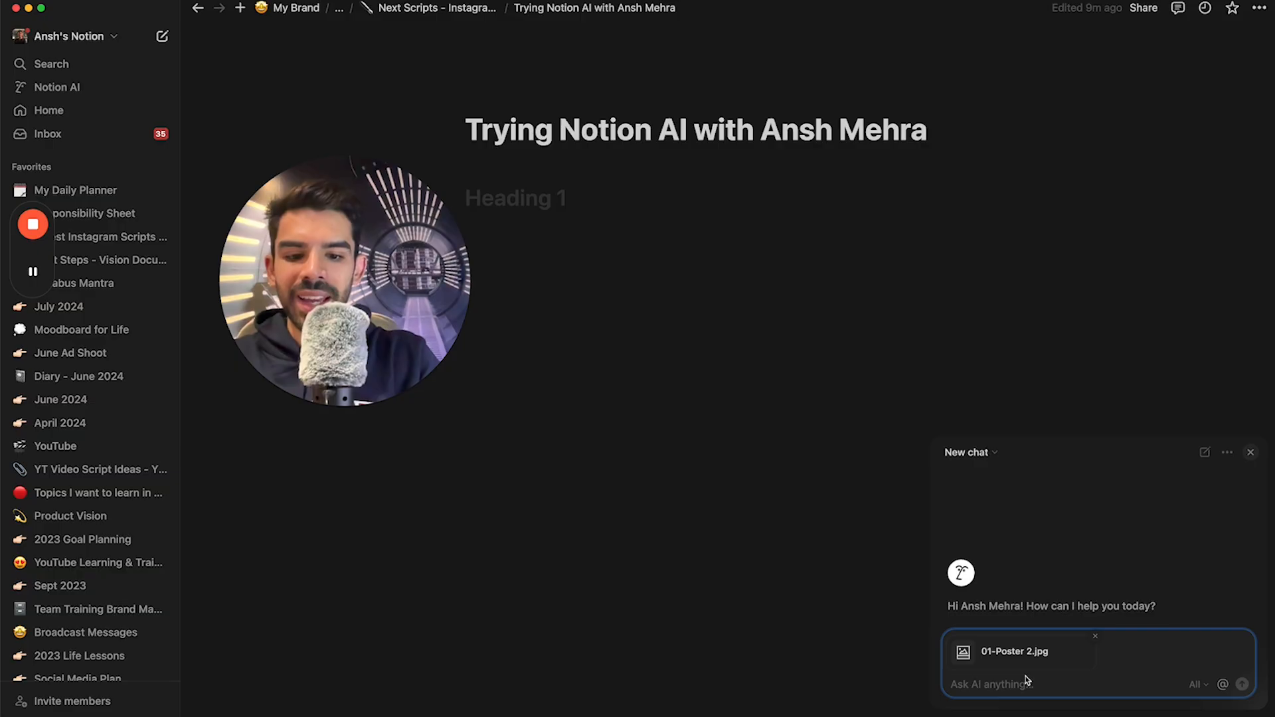
pyautogui.write('I wanna ma')
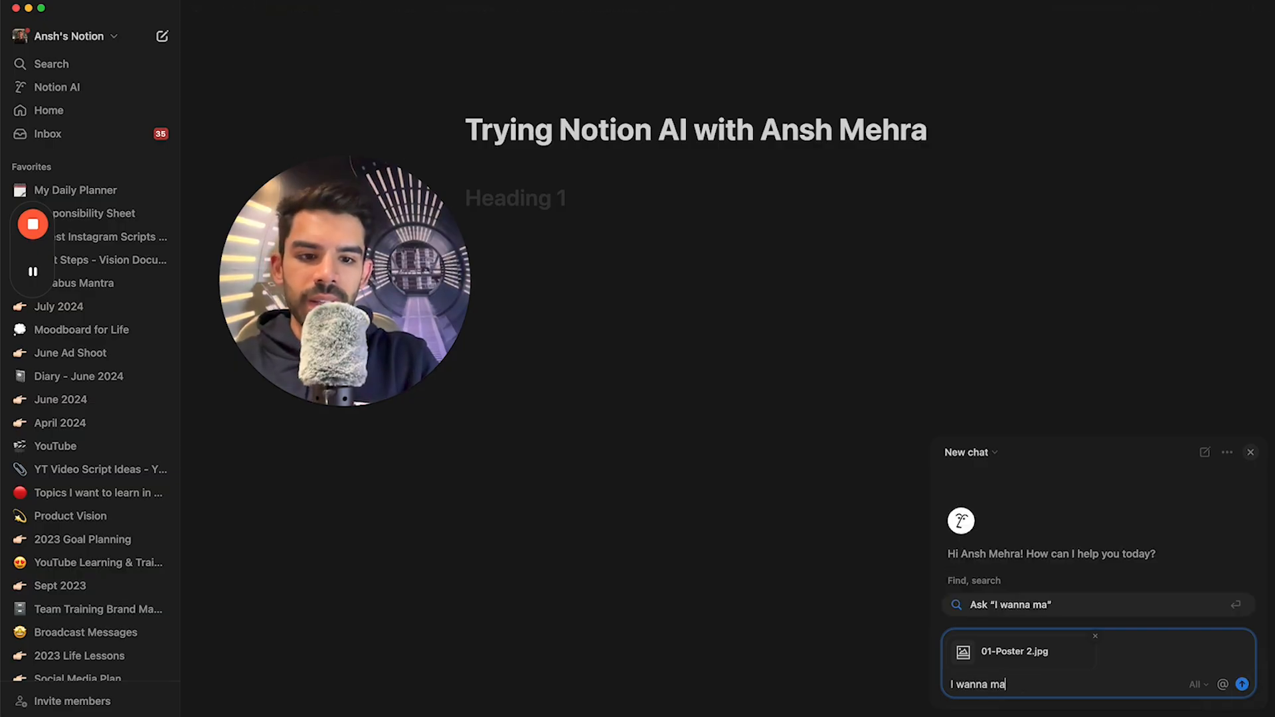
pyautogui.write('ke a similar post')
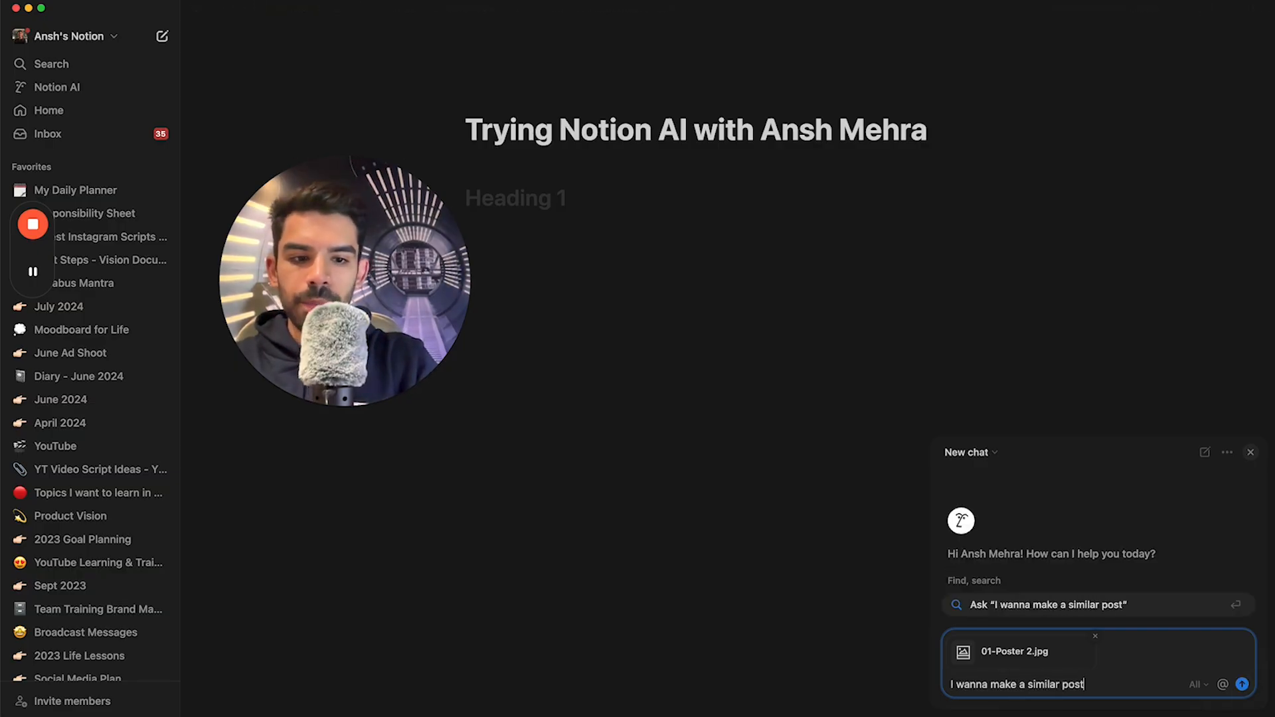
pyautogui.write('er for my videos,')
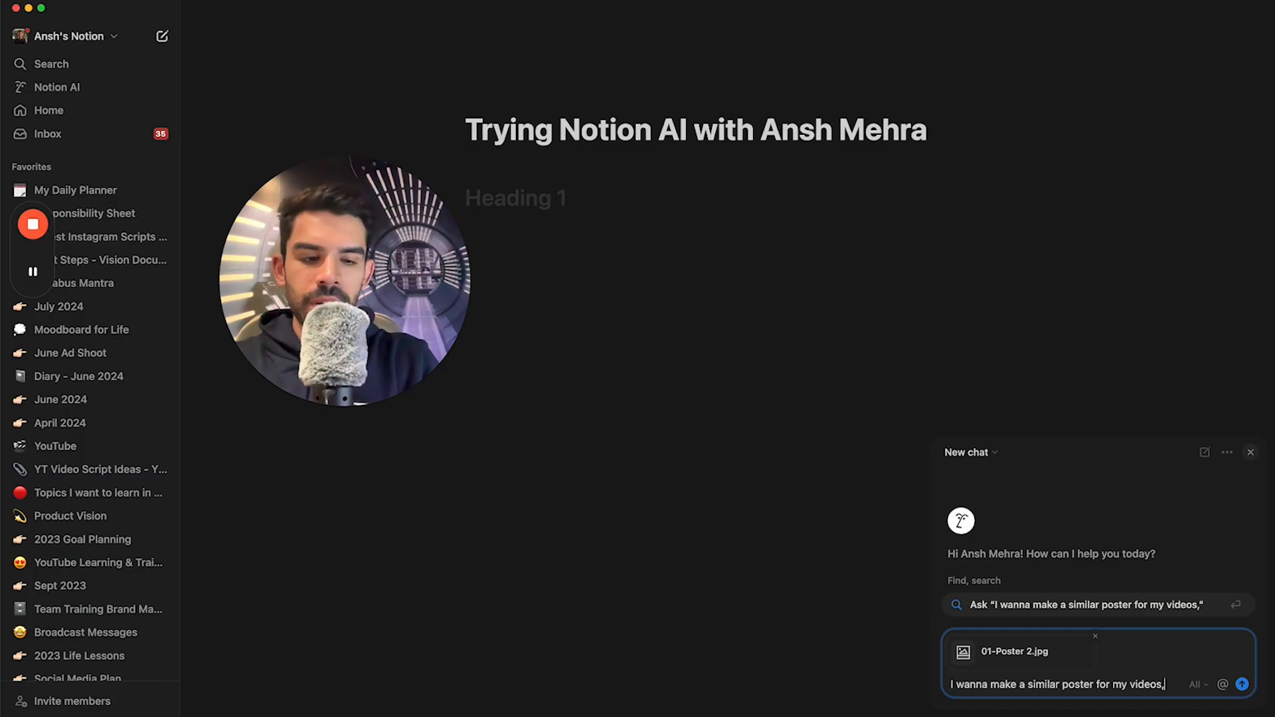
pyautogui.write(' can u breakdown e')
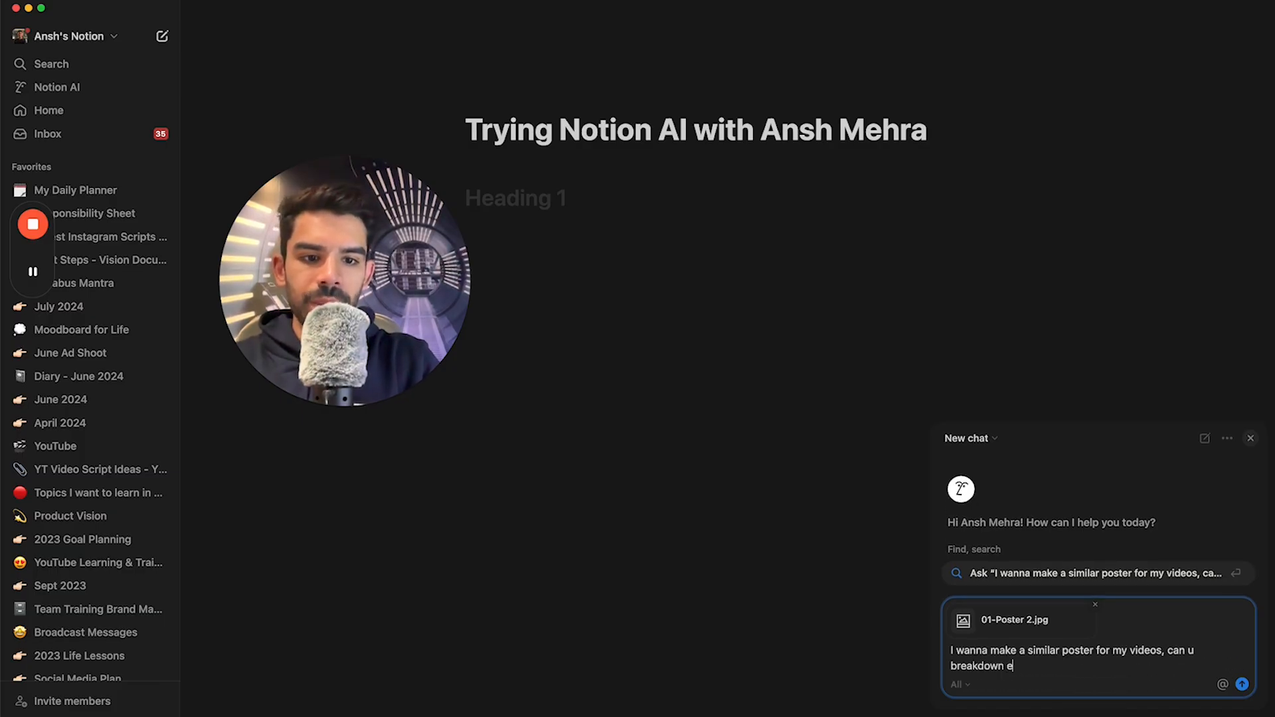
pyautogui.write('very single desifn')
pyautogui.press('BackSpace')
pyautogui.press('BackSpace')
pyautogui.write('gn aspect')
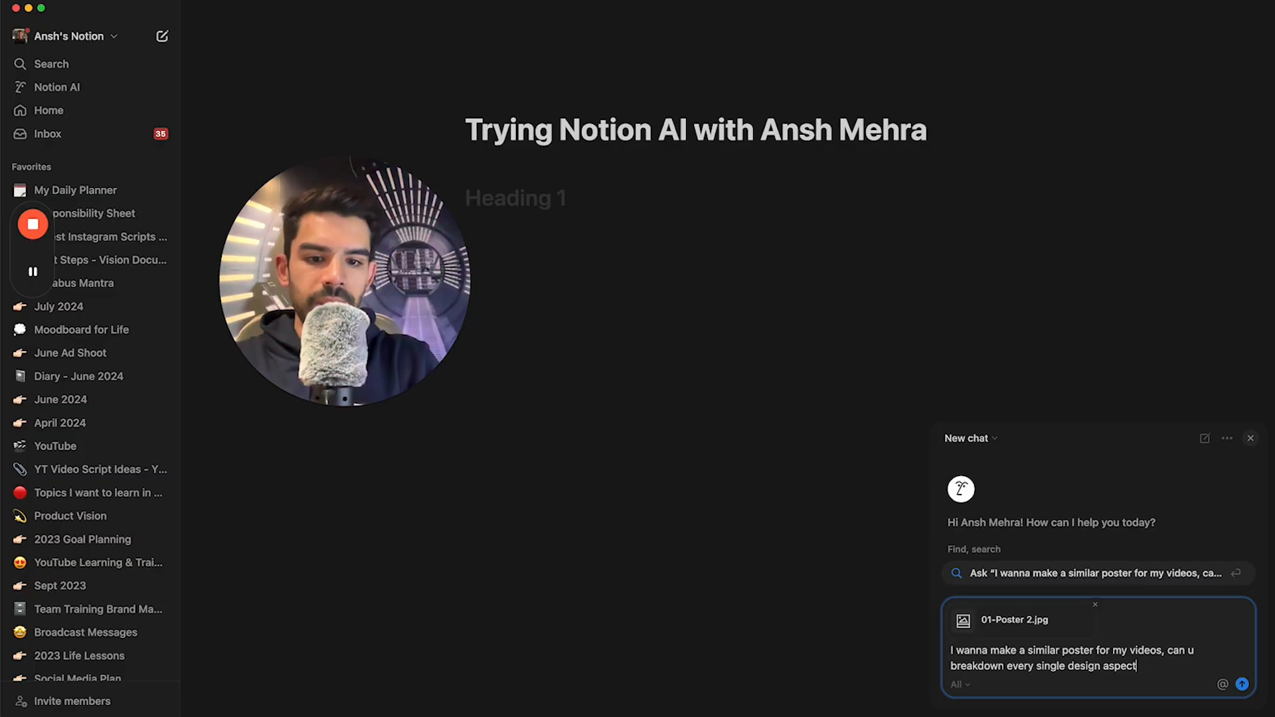
pyautogui.write(' of this and revers')
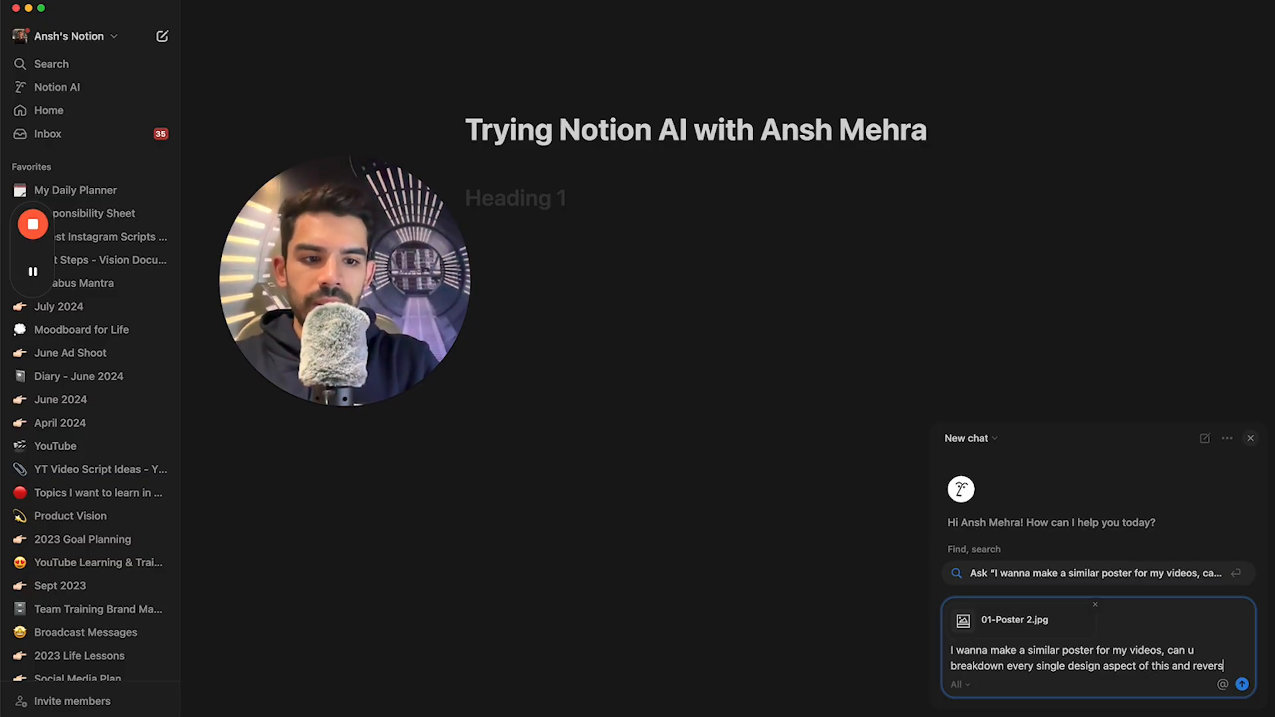
pyautogui.write('e engineer?')
pyautogui.press('Return')
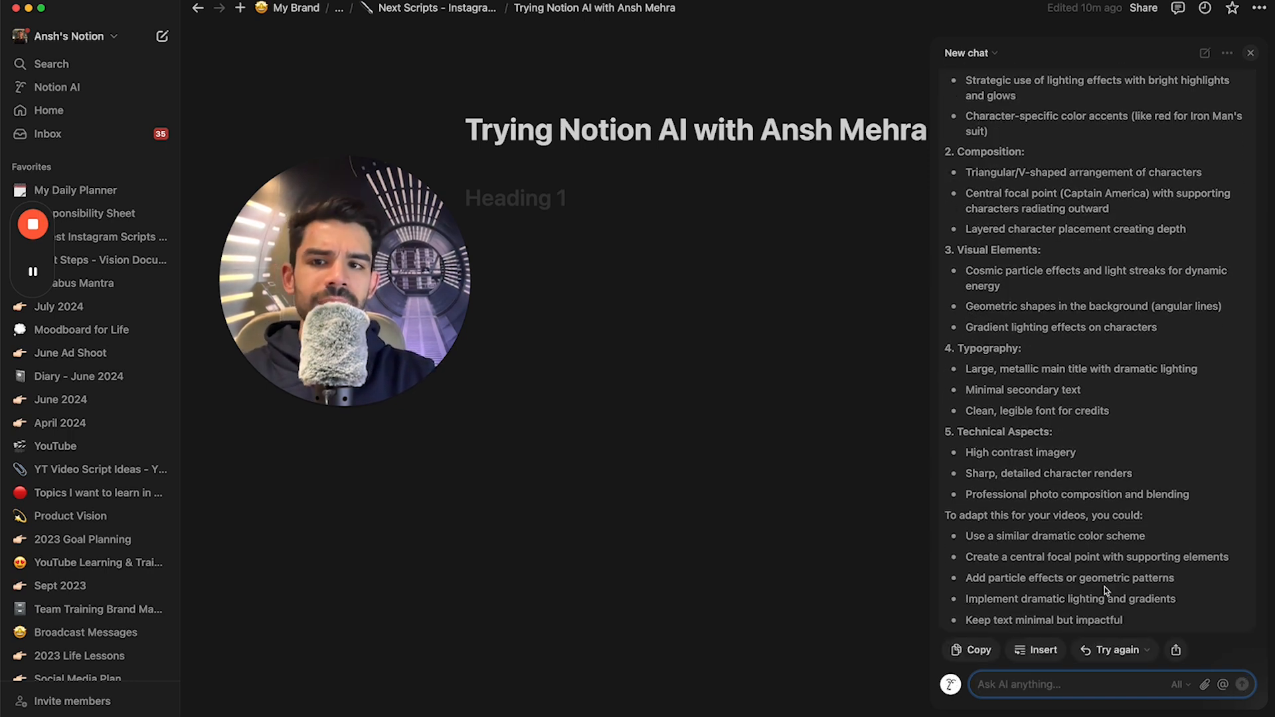
# Ask the AI in the poster chat "can u suggest which typeface can I use".
pyautogui.write('ca')
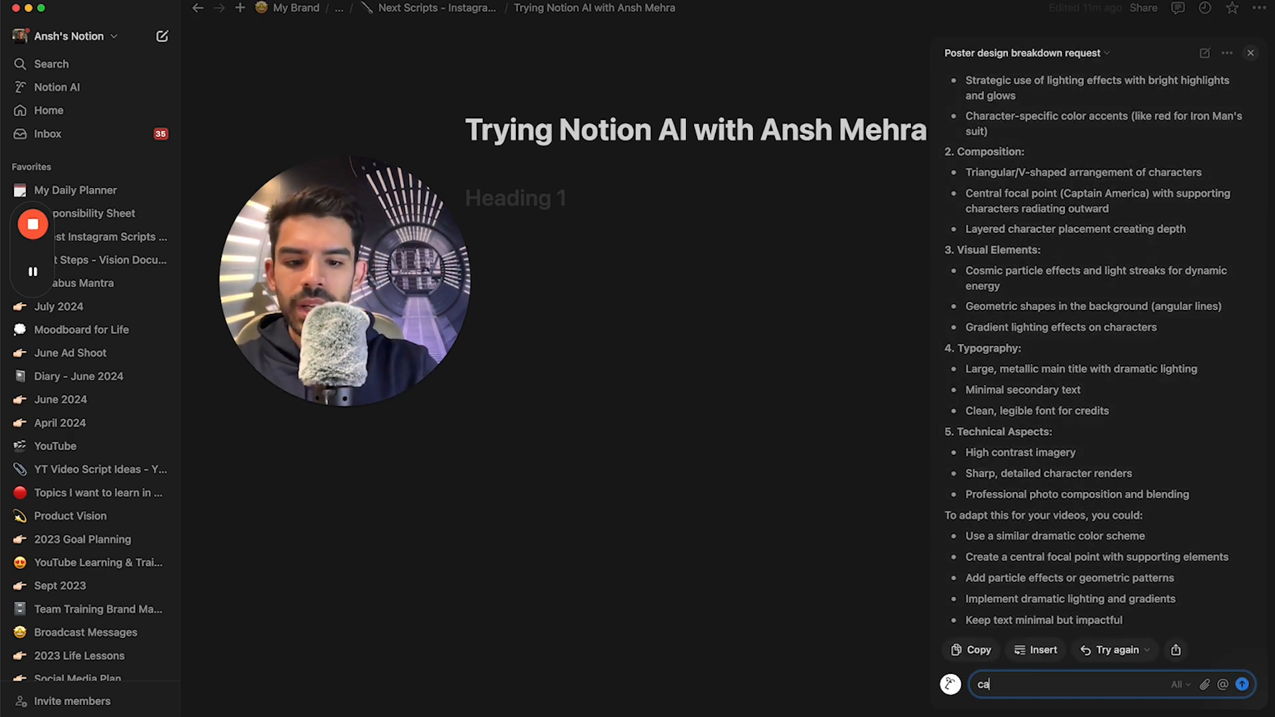
pyautogui.write('n u suggest which typeface can')
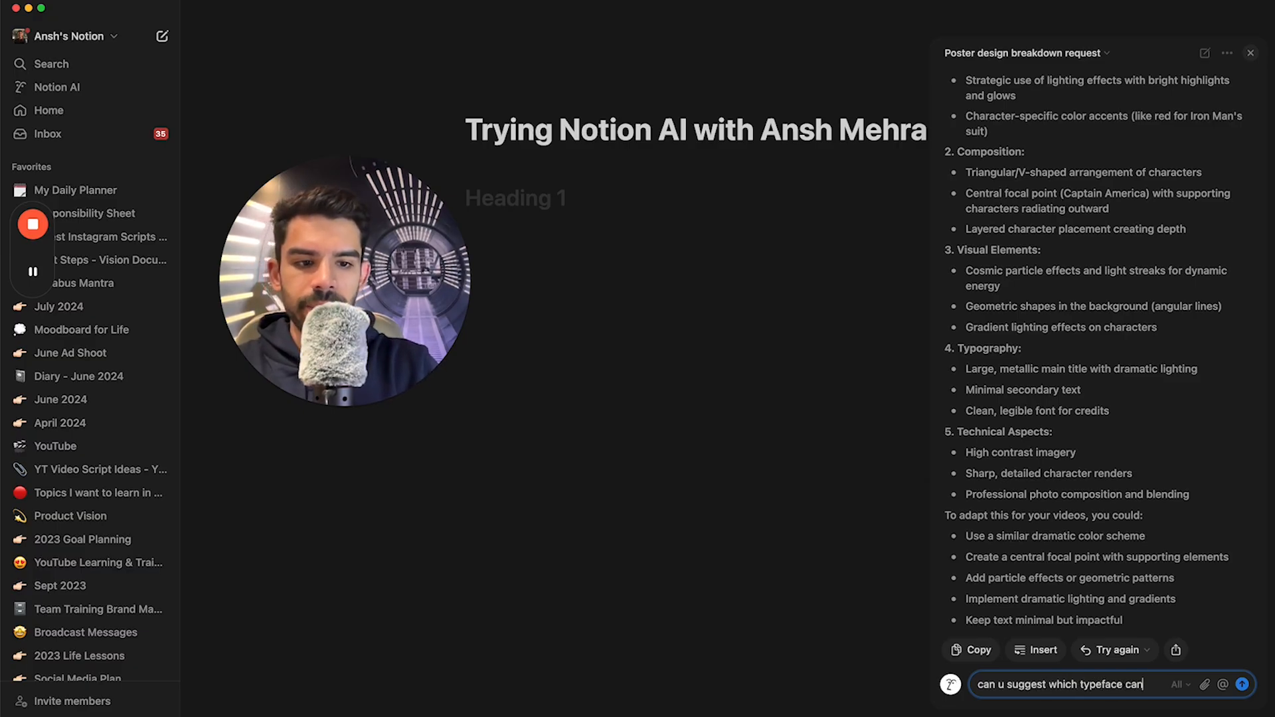
pyautogui.write(' I use')
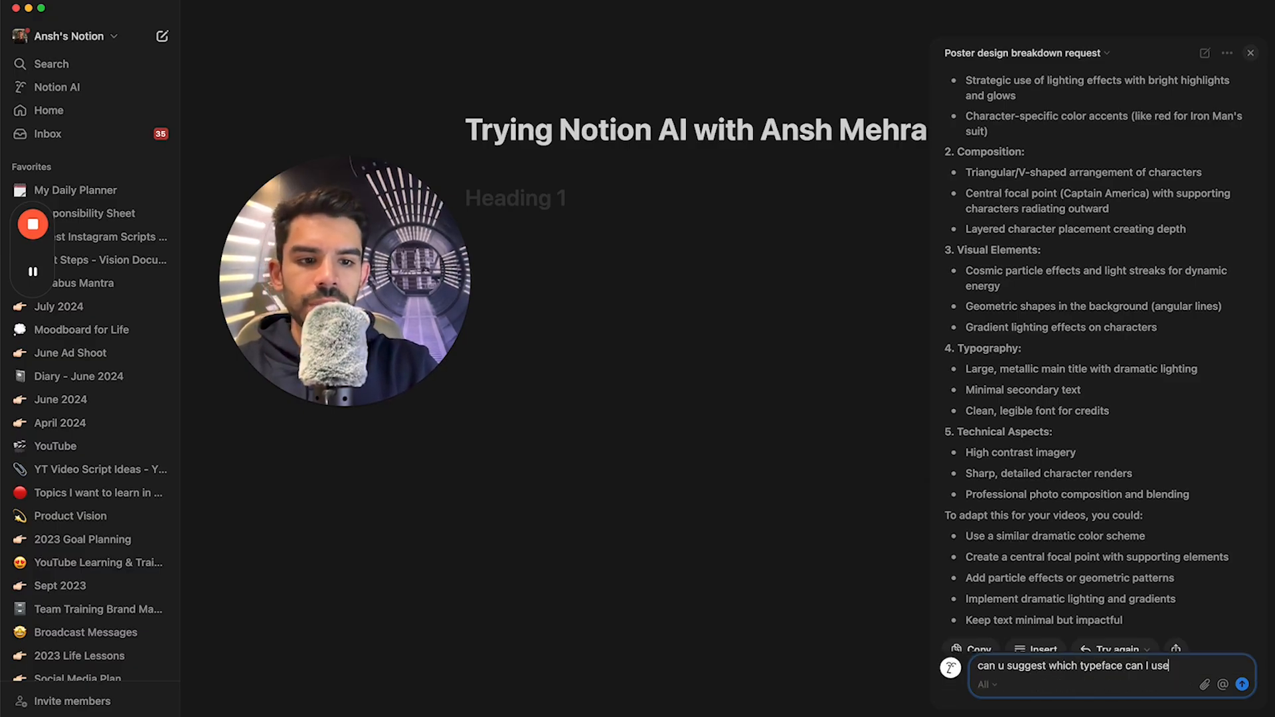
pyautogui.press('Return')
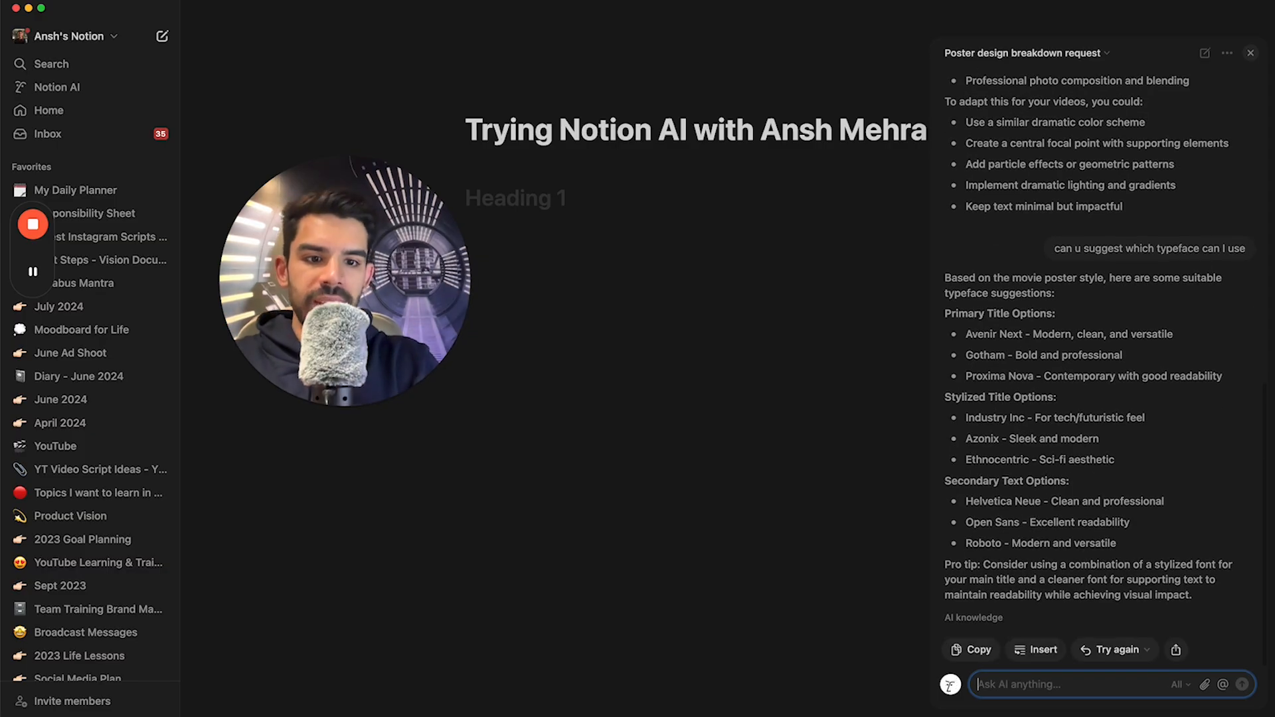
# Ask the AI a follow-up about the suggested typefaces: "any URLs where I can download these".
pyautogui.write('nny URLs where I can download thes')
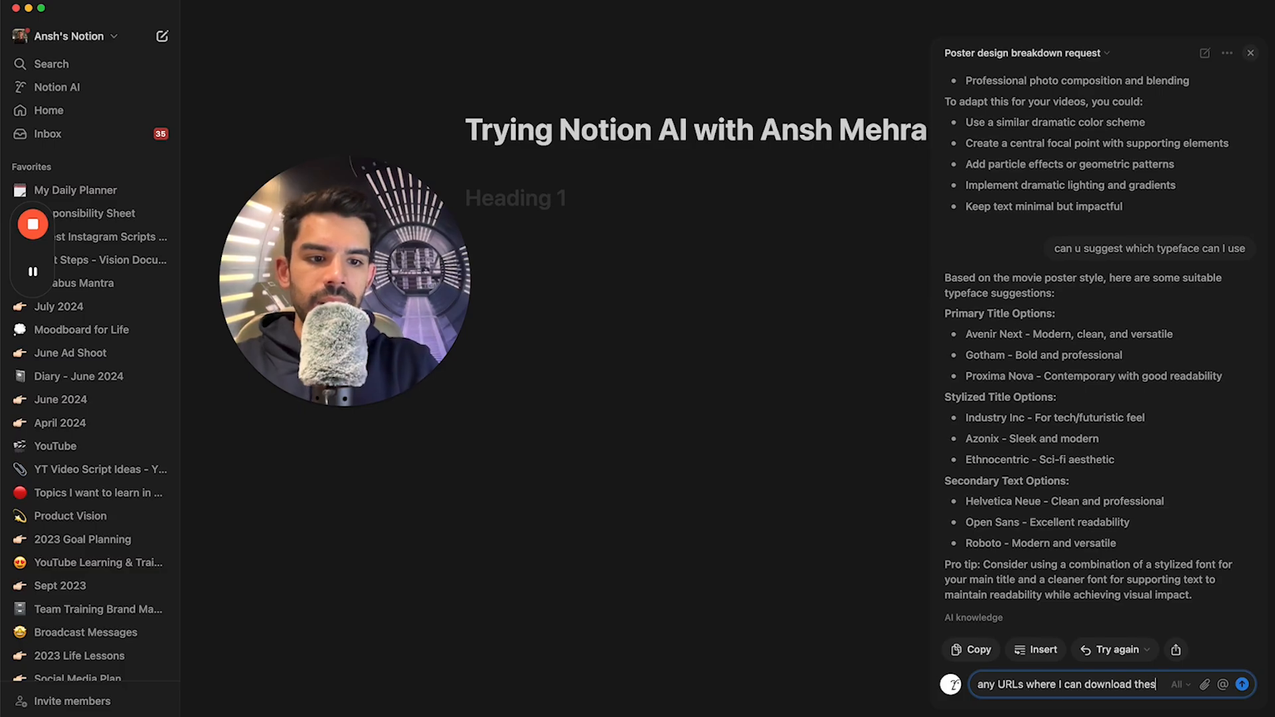
pyautogui.write('e')
pyautogui.press('Return')
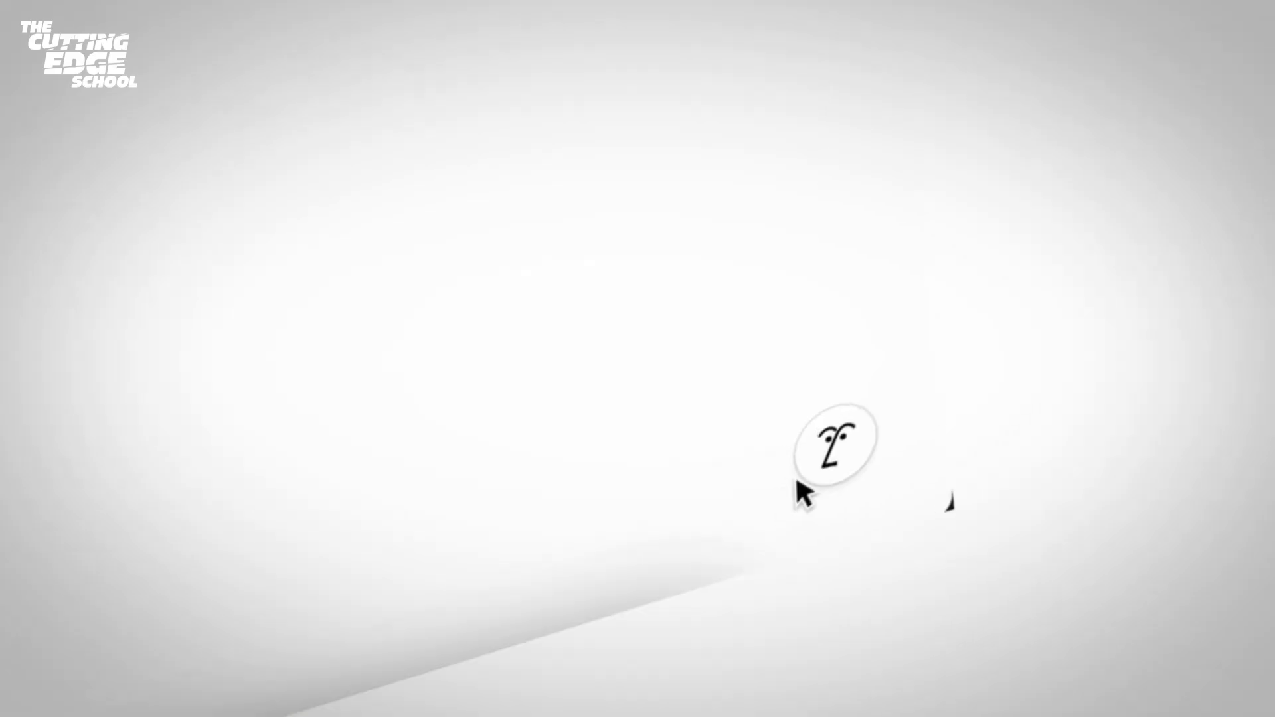
pyautogui.click(838, 461)
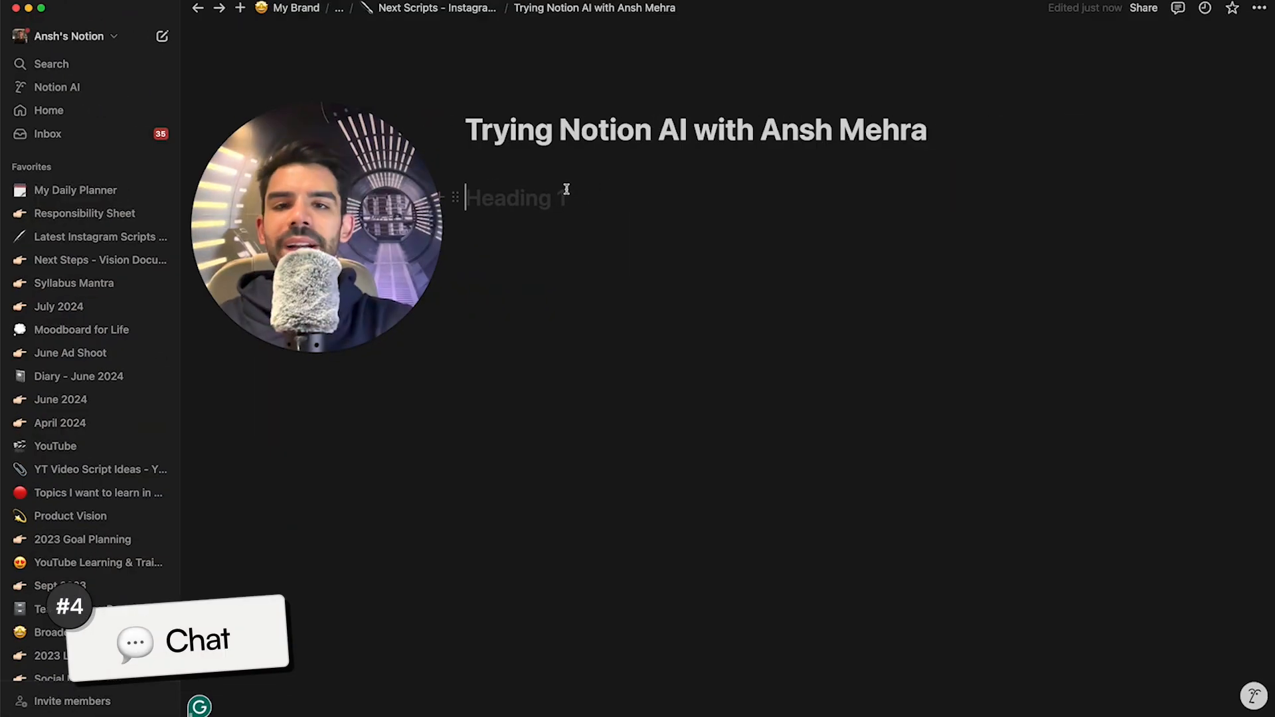
# Open the full-page Notion AI chat, read through the Hindi poster breakdown conversation, and start a new chat.
pyautogui.click(71, 88)
pyautogui.scroll(4, 670, 284)
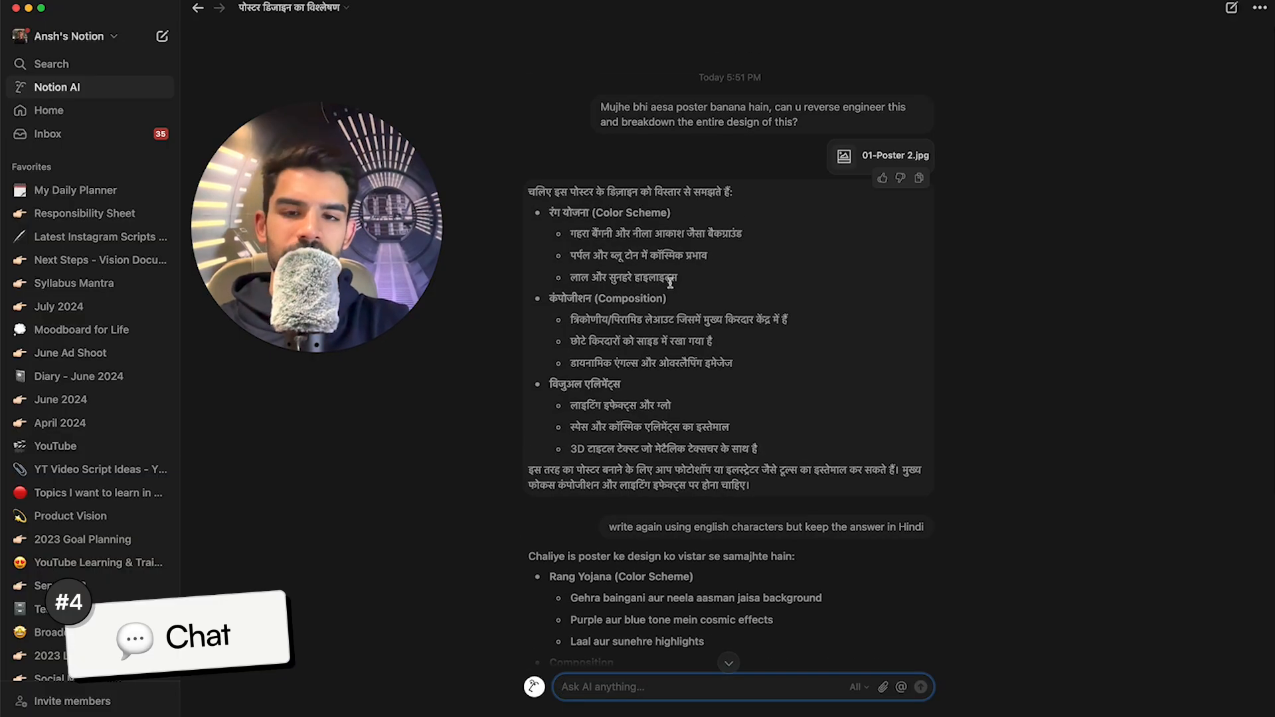
pyautogui.scroll(-4, 669, 284)
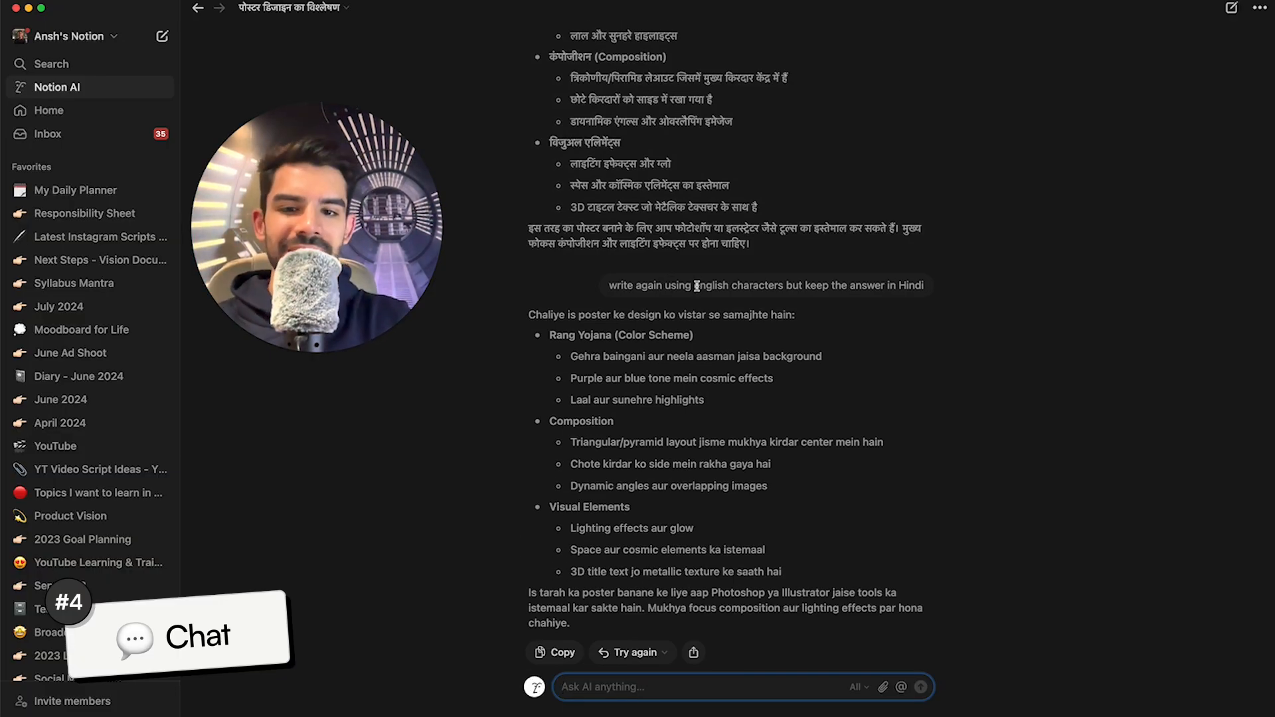
pyautogui.click(343, 9)
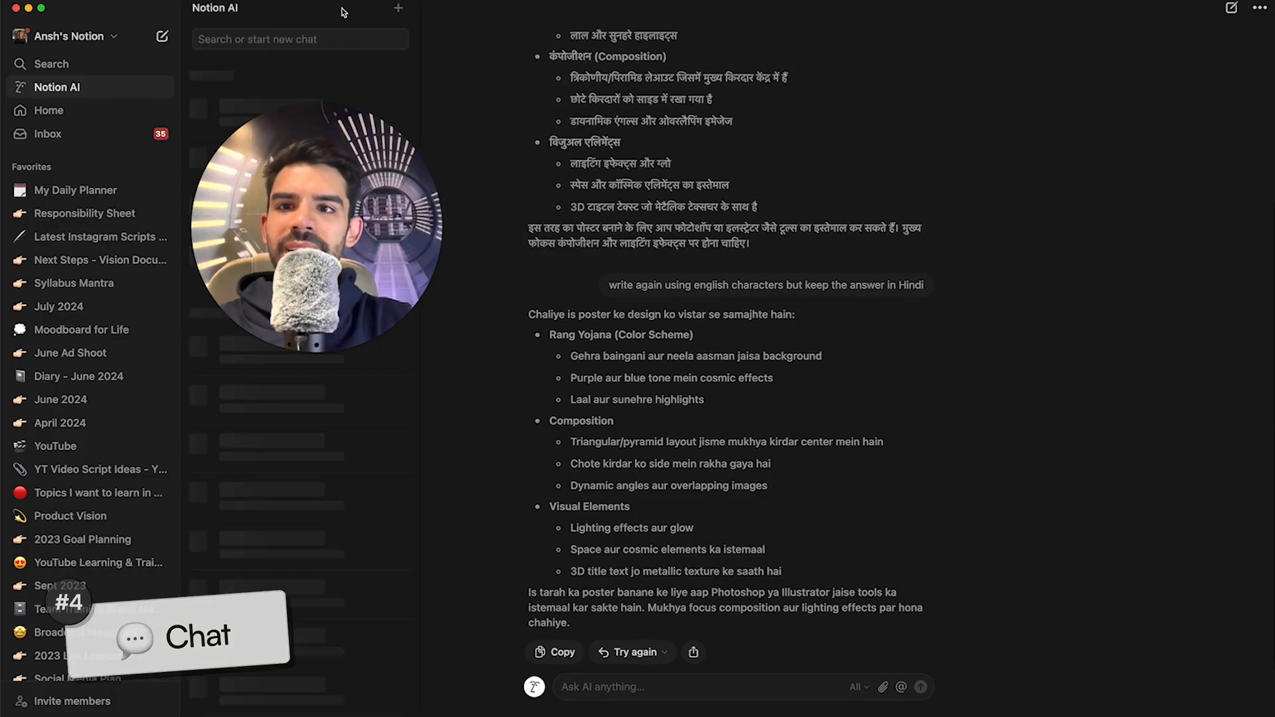
pyautogui.click(398, 9)
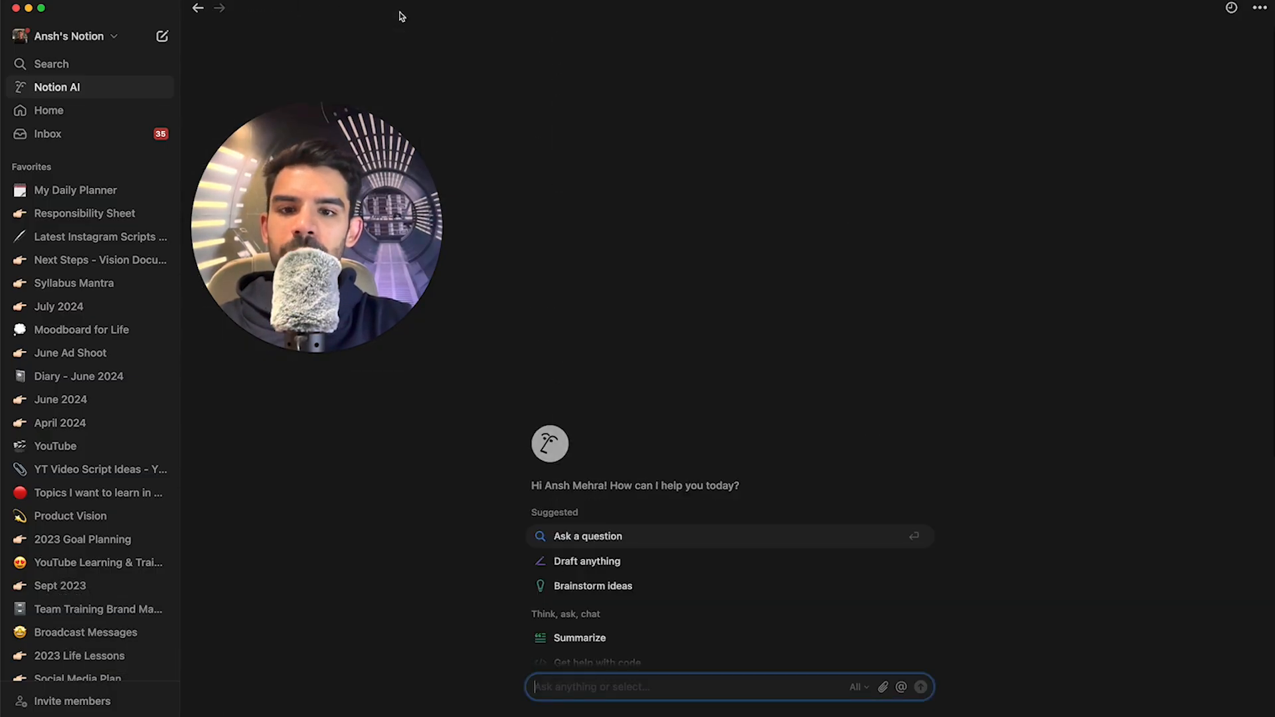
# Choose Brainstorm ideas and submit the prompt "I want to write a good hook for my AI Tutorial using Notion AI".
pyautogui.scroll(-4, 732, 544)
pyautogui.scroll(-1, 733, 544)
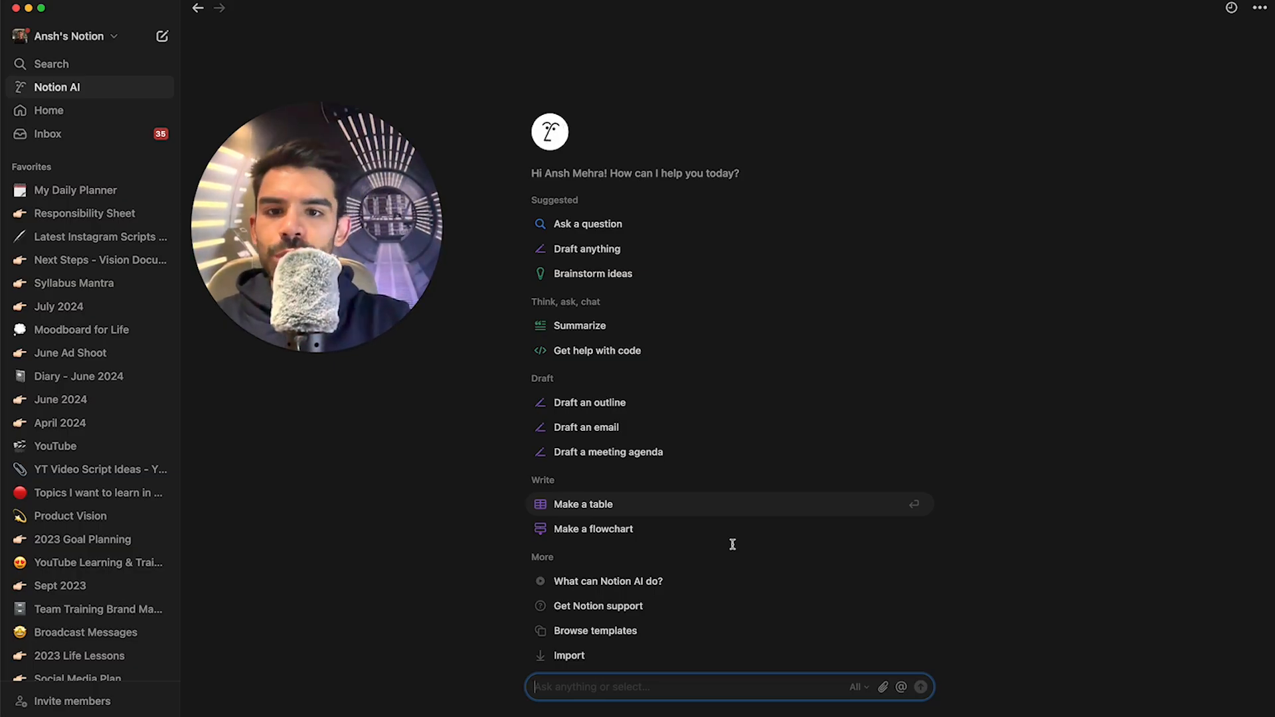
pyautogui.click(608, 283)
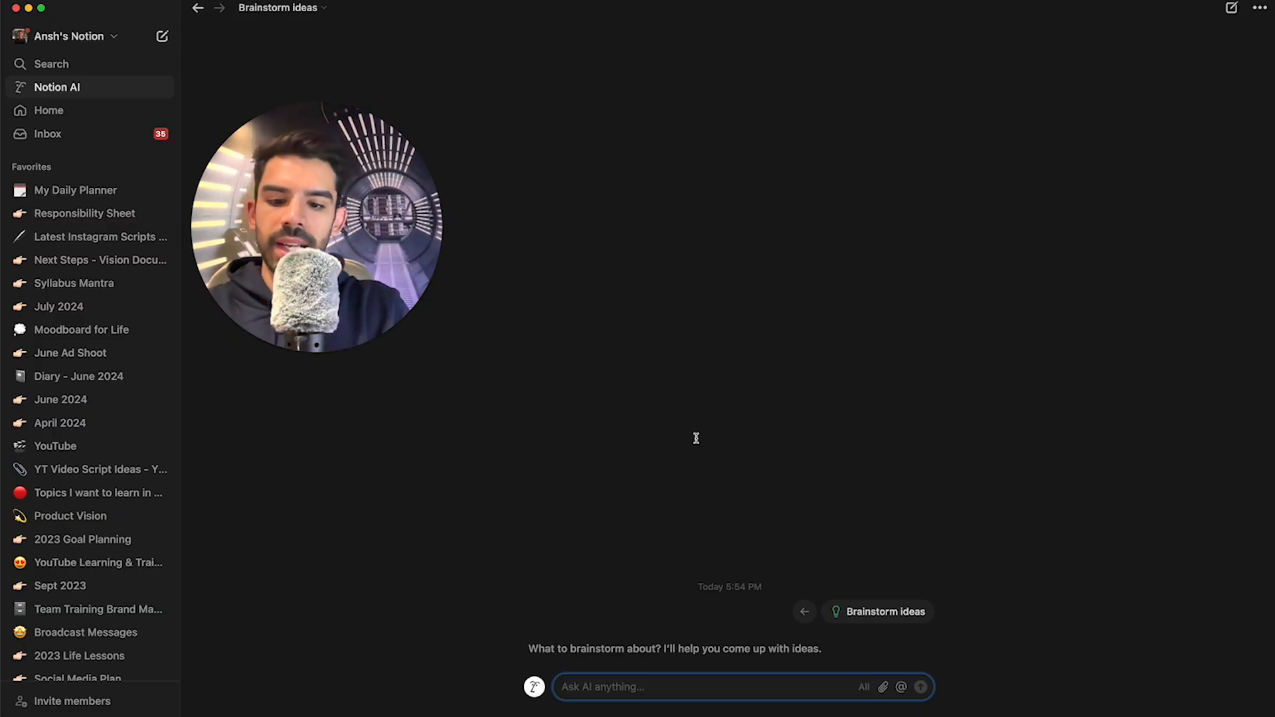
pyautogui.write('I want to')
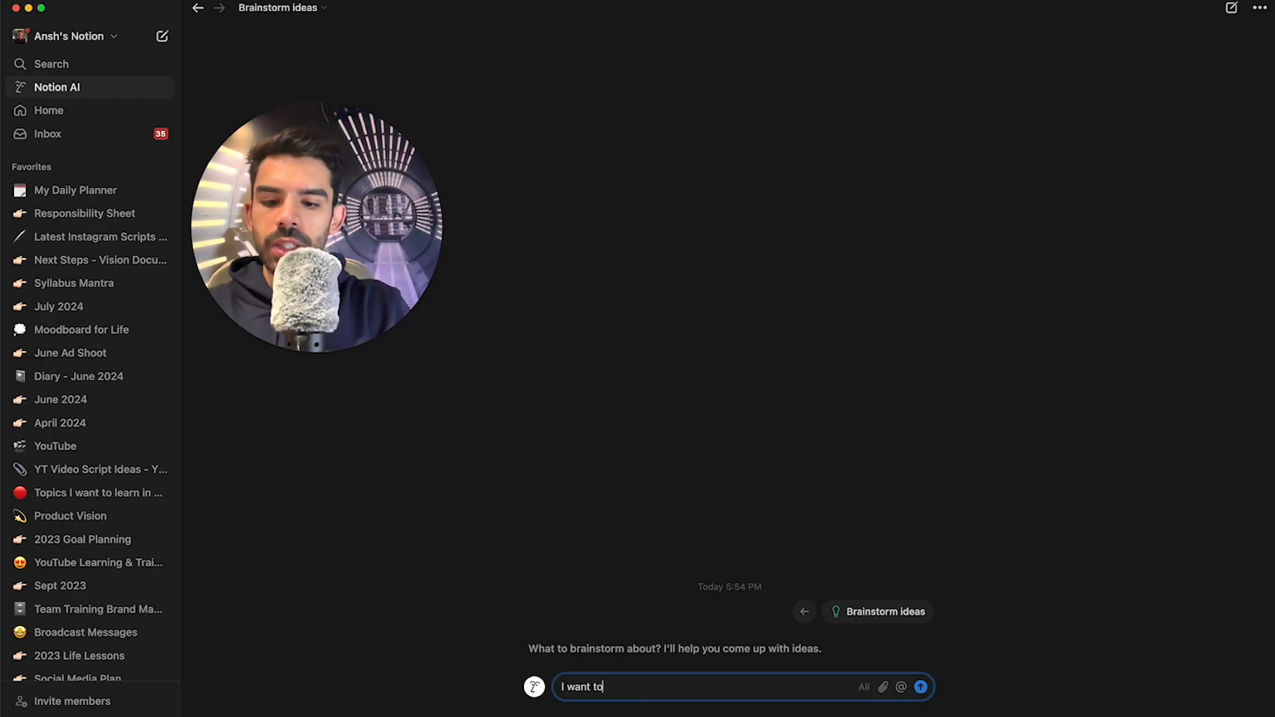
pyautogui.write(' write a good hook for my ')
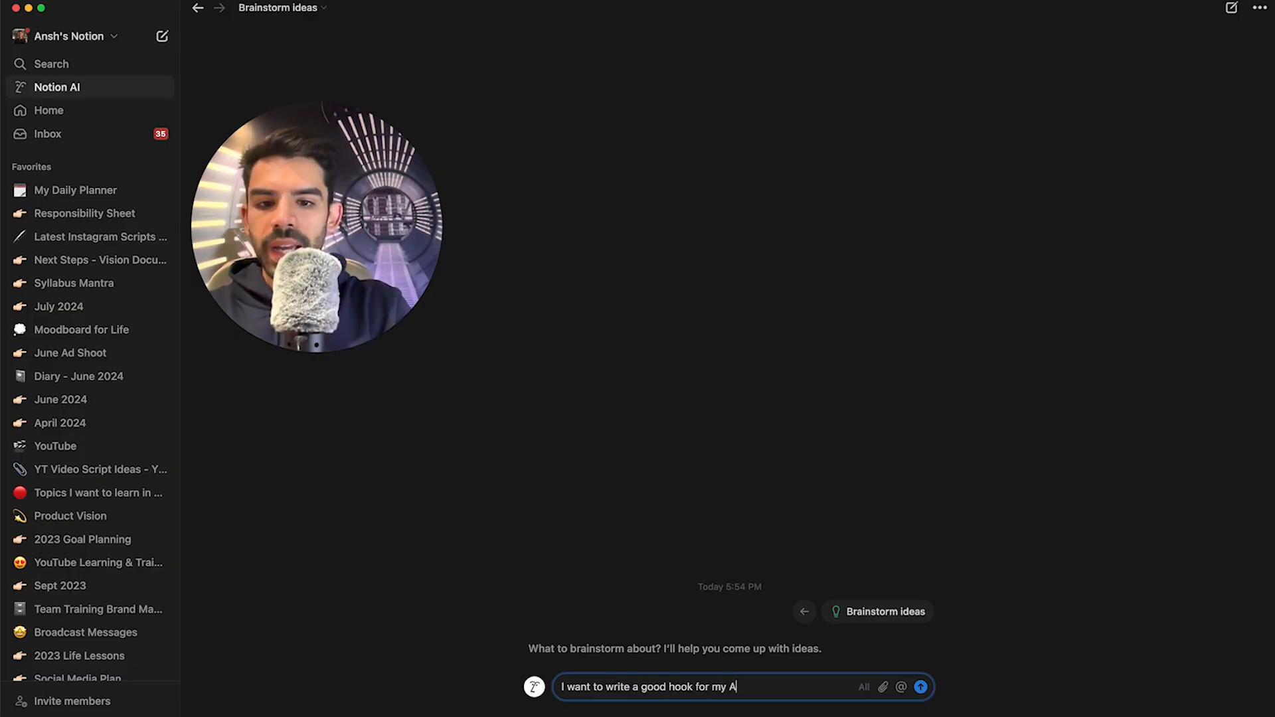
pyautogui.write('AI Tutorial using Notion AI')
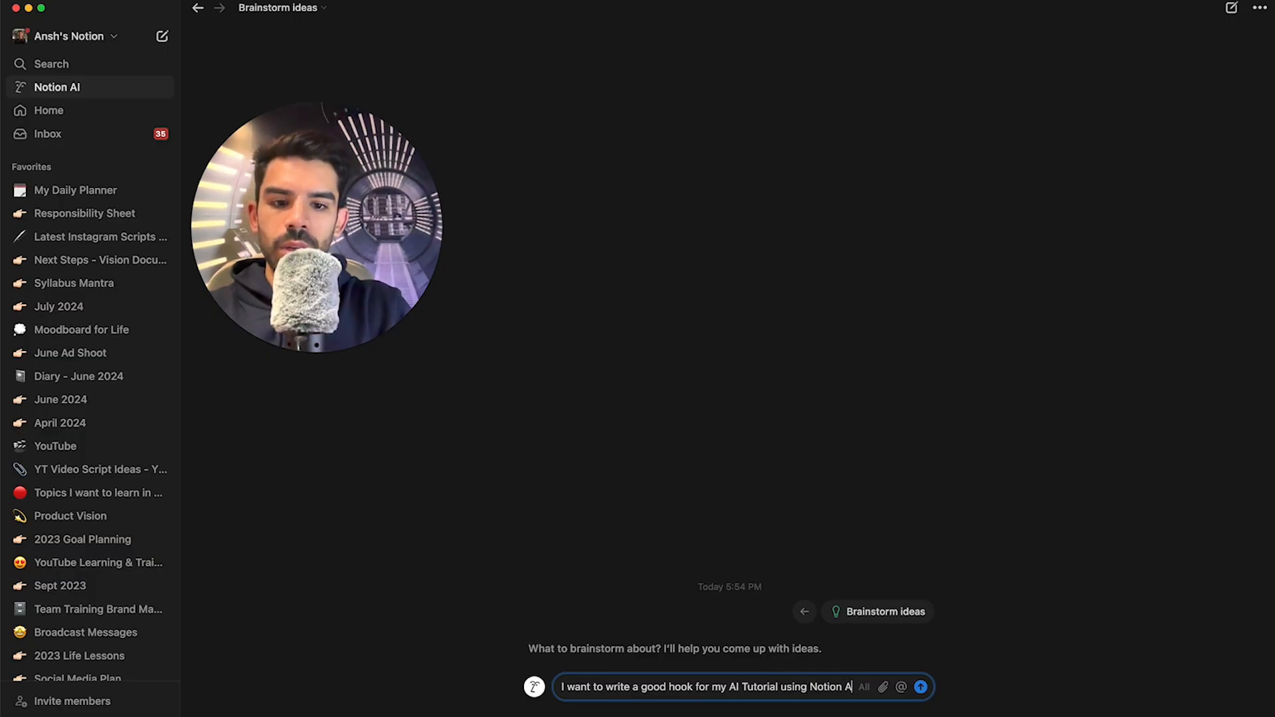
pyautogui.press('Return')
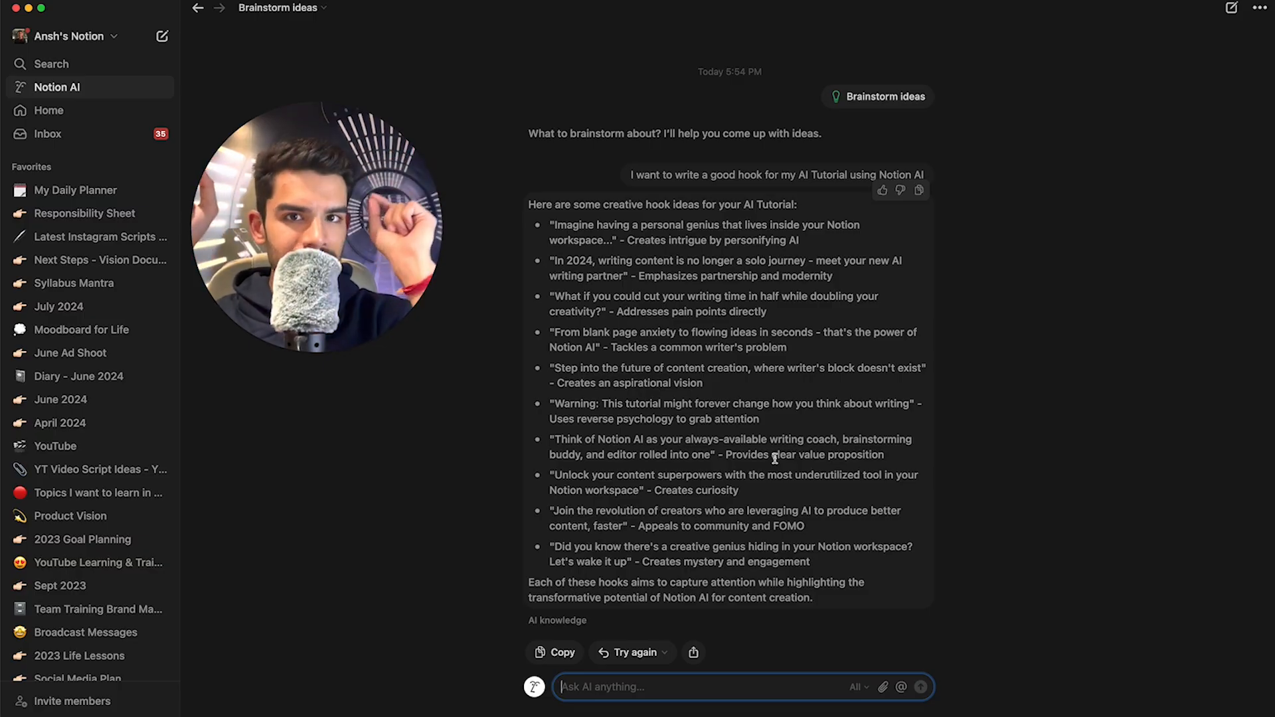
# Expand the AI knowledge note under the hook ideas and read which models the answer is based on.
pyautogui.click(770, 336)
pyautogui.click(565, 622)
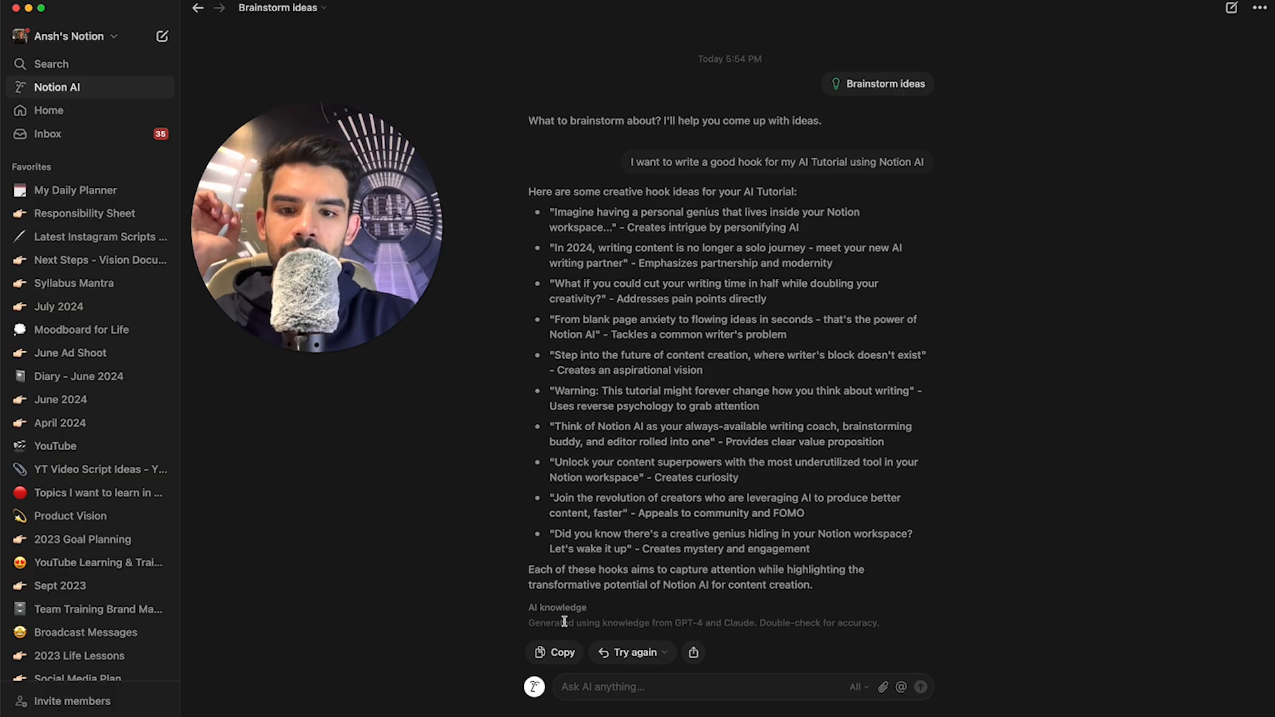
pyautogui.moveTo(530, 622); pyautogui.dragTo(711, 620)
pyautogui.click(711, 621)
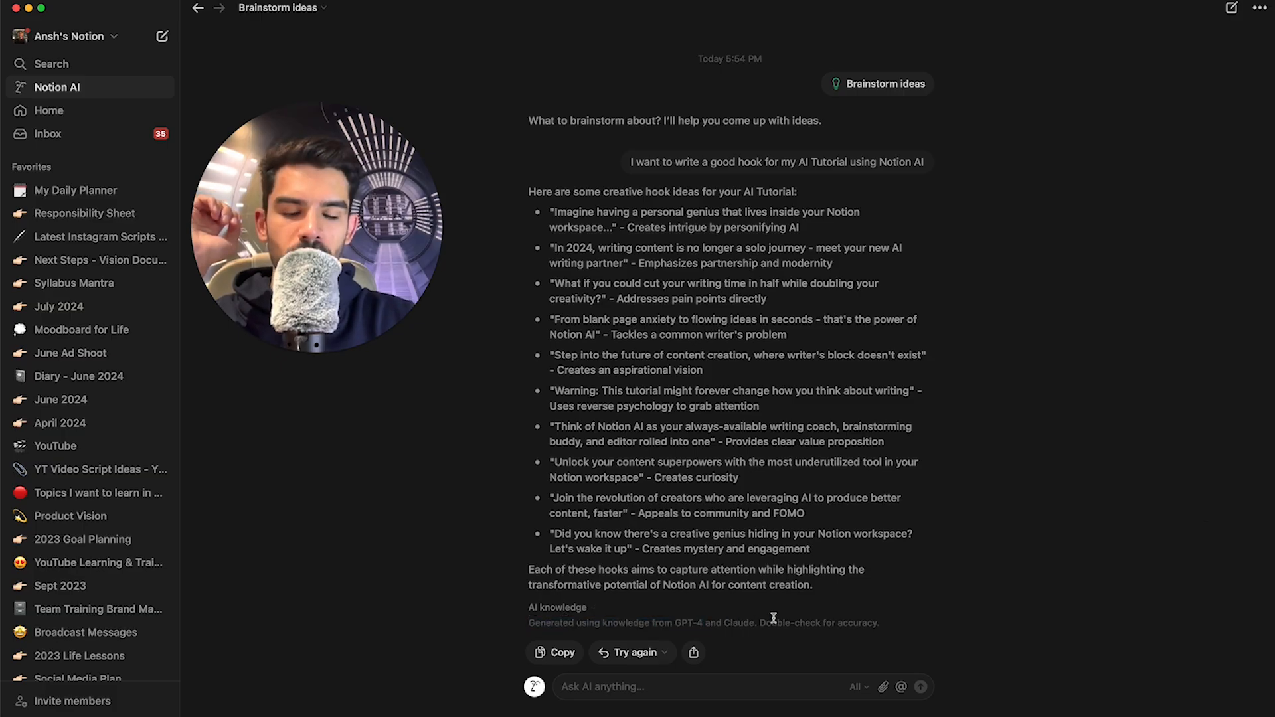
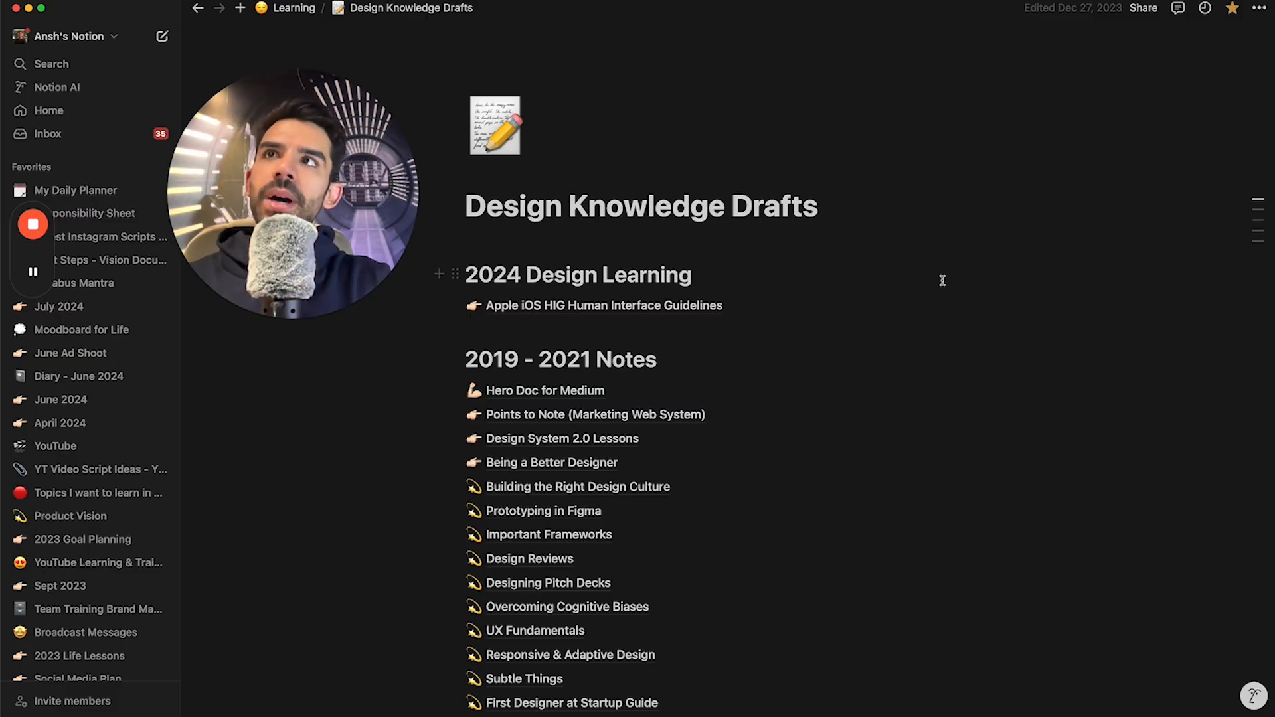
# Look through the Design Knowledge Drafts page, from the 2024 Design Learning section to the 2022 Knowledge Notes & UX Learning Record section.
pyautogui.scroll(-2, 942, 280)
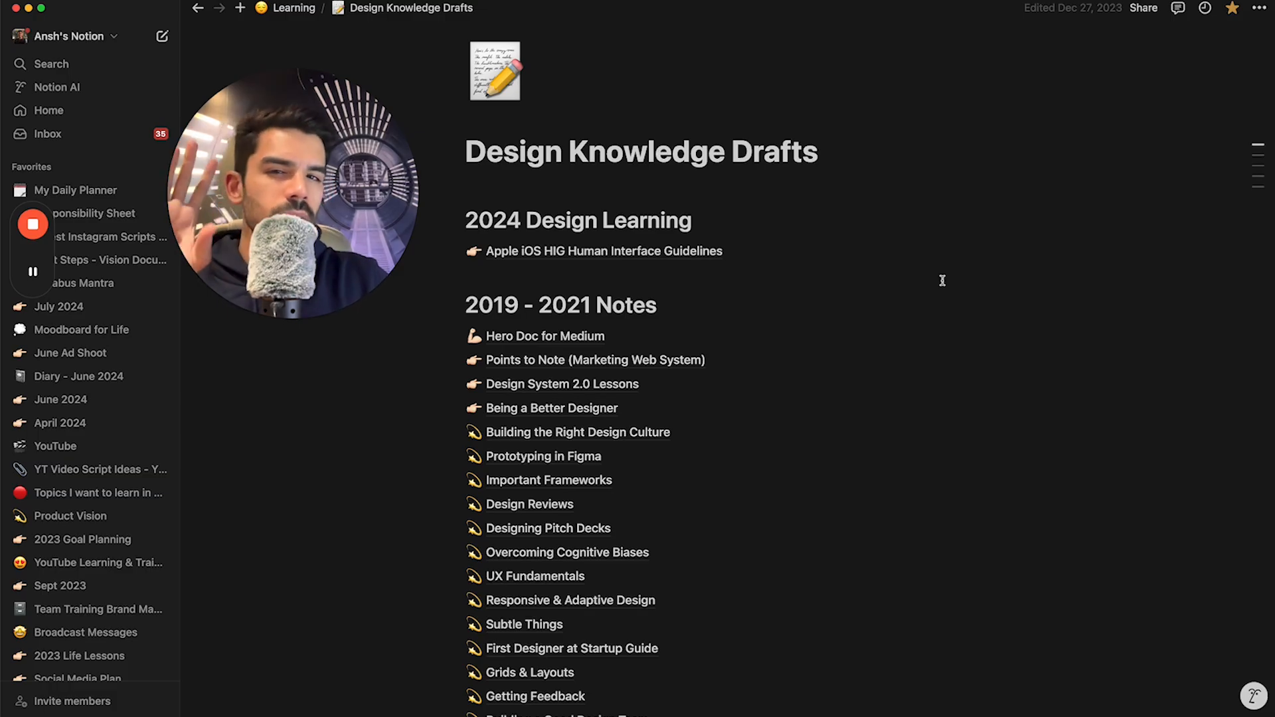
pyautogui.scroll(-2, 941, 280)
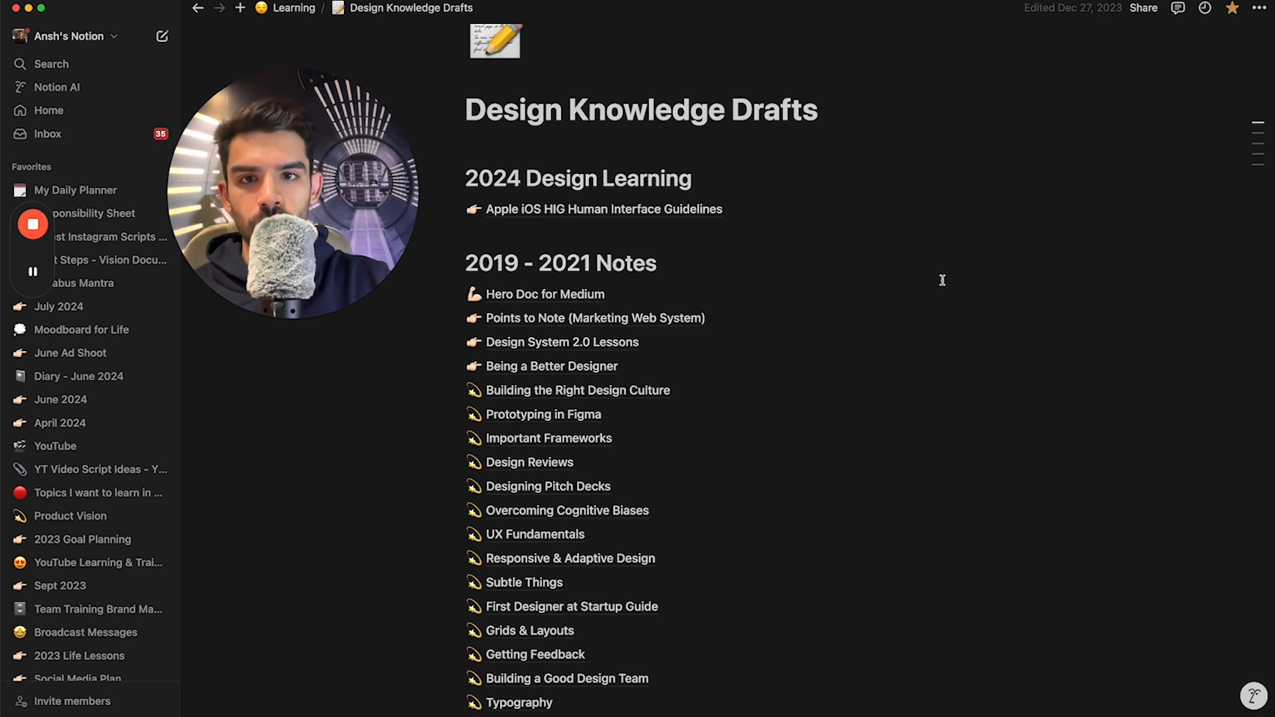
pyautogui.scroll(-2, 942, 281)
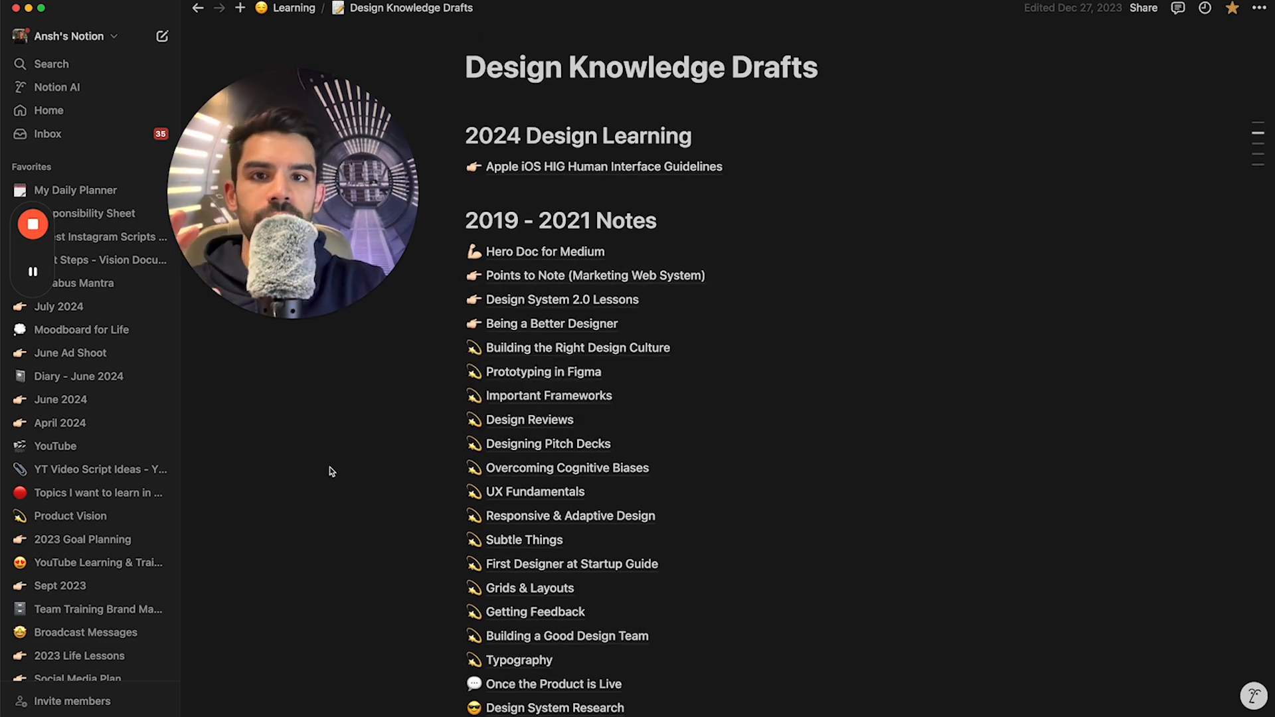
pyautogui.scroll(-5, 331, 472)
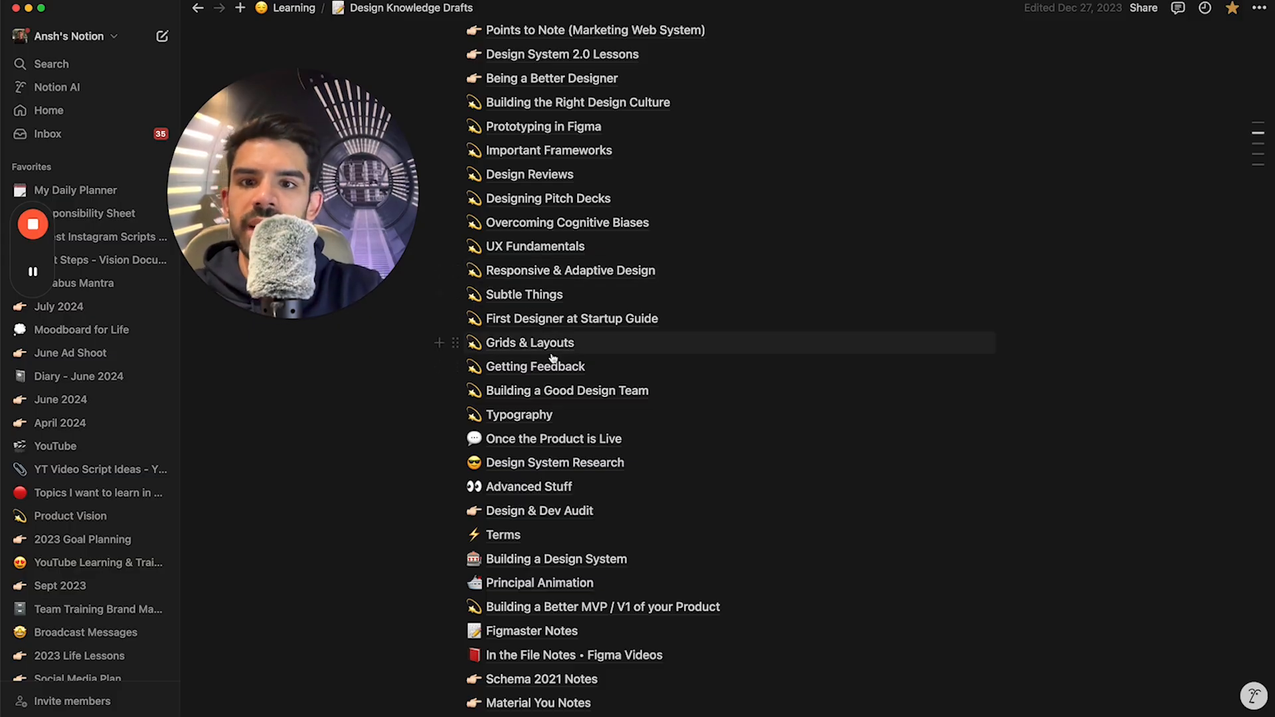
pyautogui.scroll(-5, 553, 359)
pyautogui.scroll(-10, 555, 360)
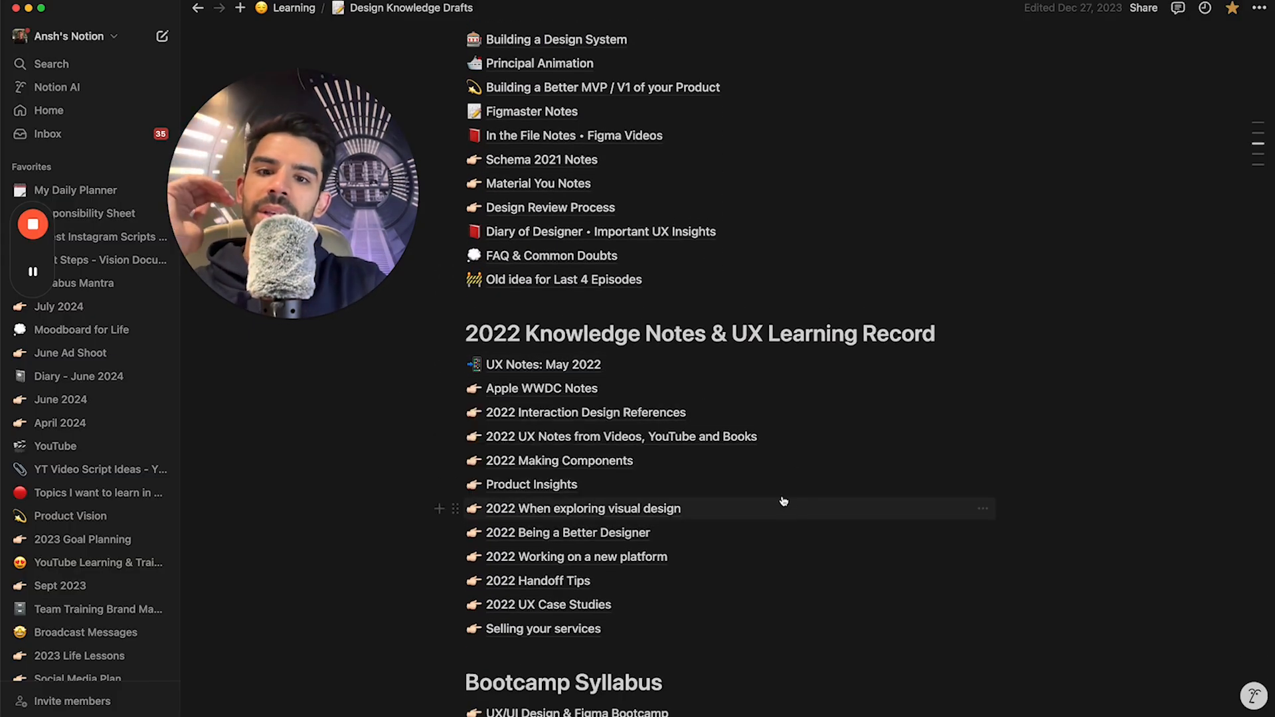
pyautogui.moveTo(767, 463)
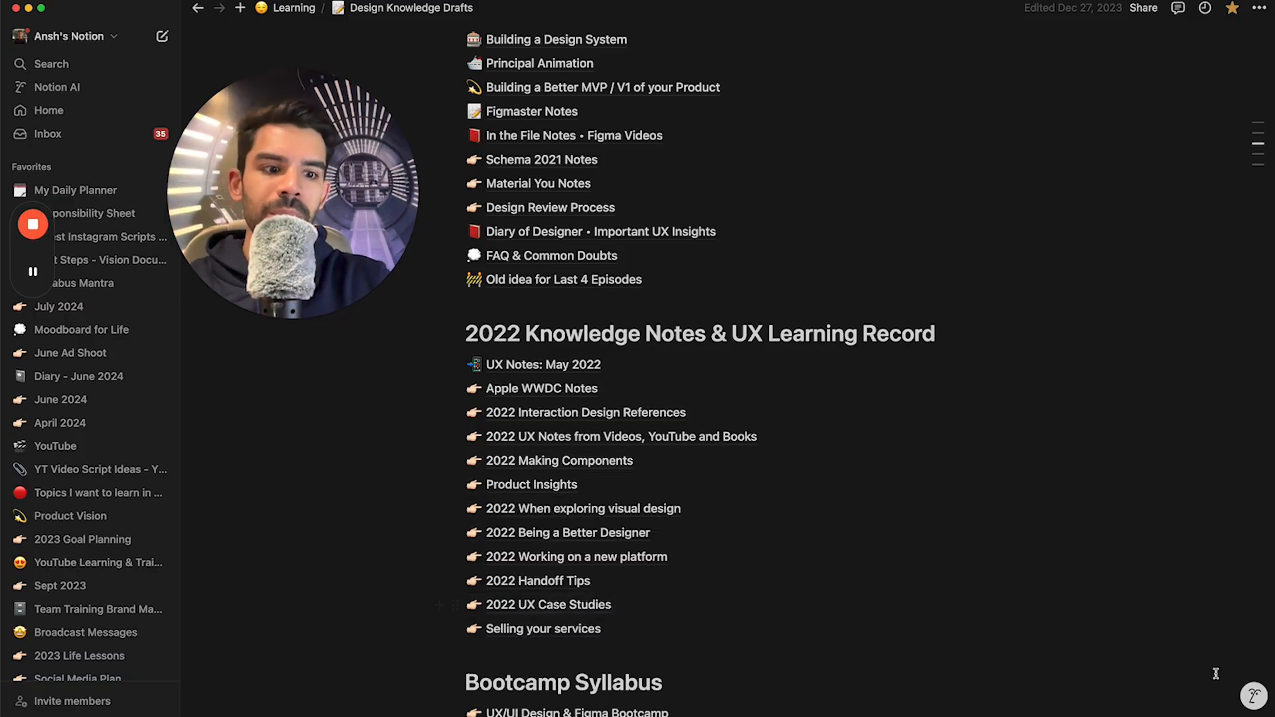
# Open the AI assistant on the Design Knowledge Drafts page, start a new chat, and browse its suggested actions.
pyautogui.click(1253, 698)
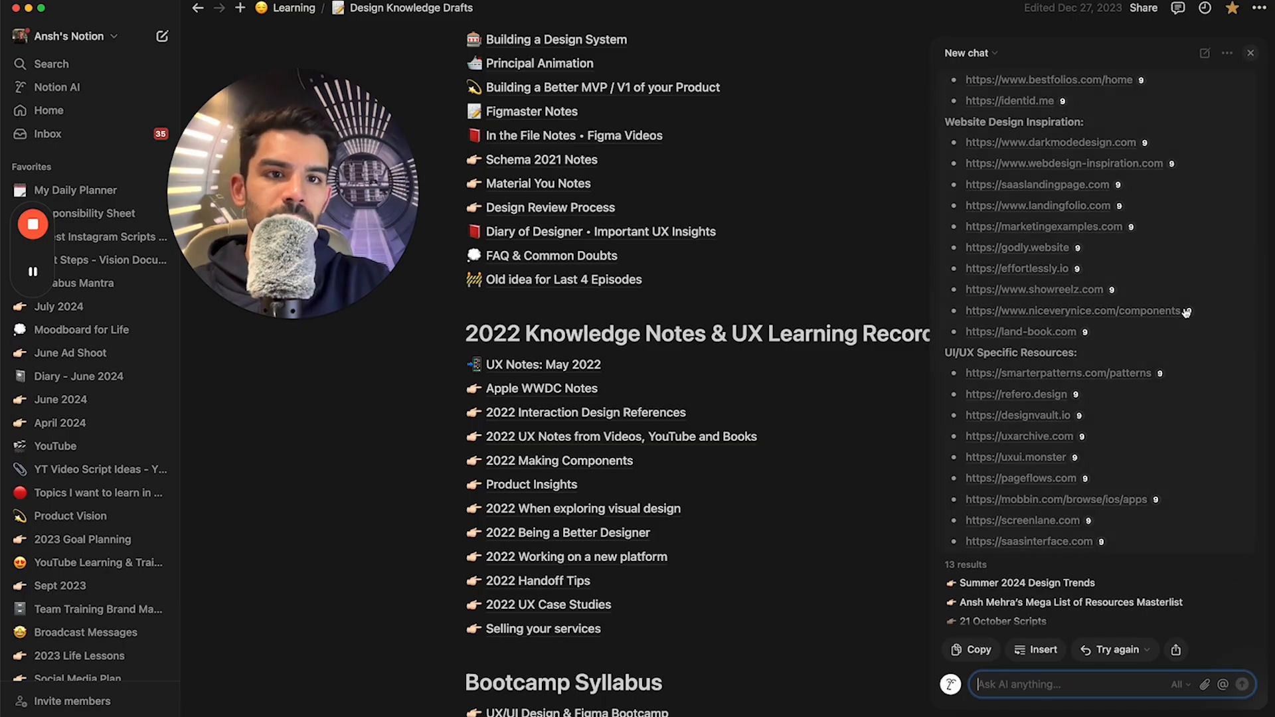
pyautogui.click(1204, 53)
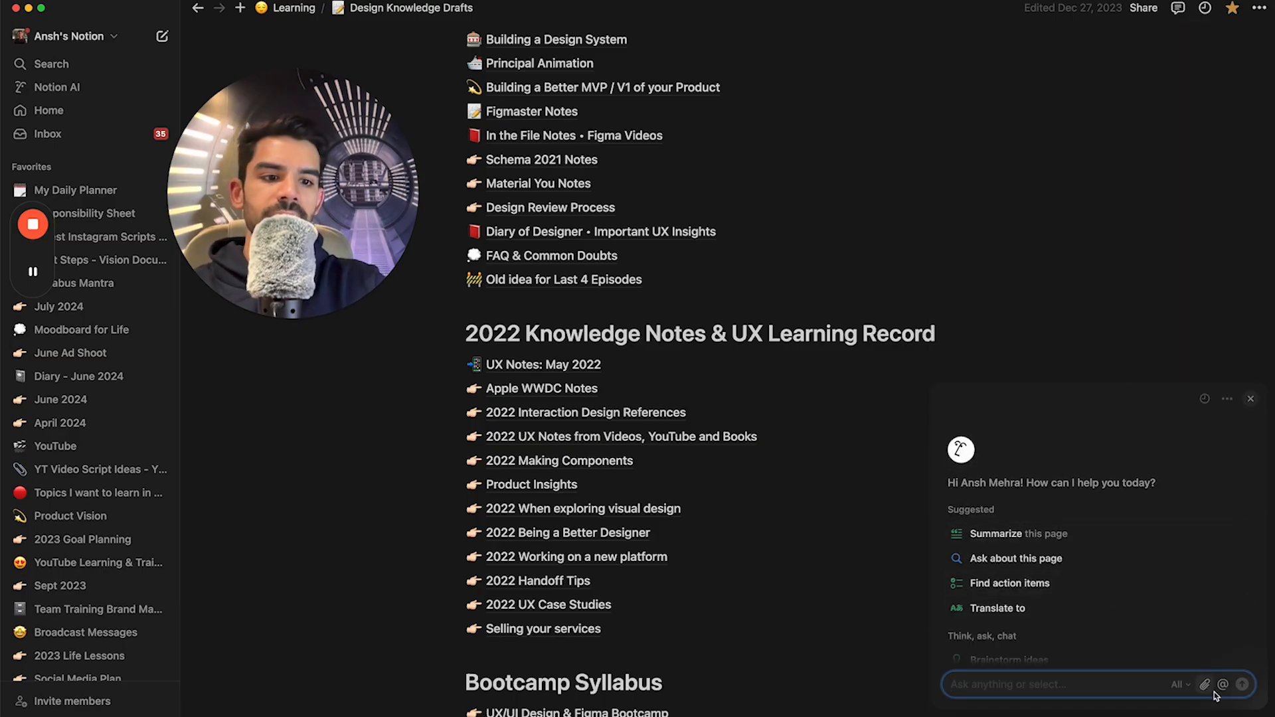
pyautogui.scroll(-2, 1072, 575)
pyautogui.scroll(-1, 1072, 574)
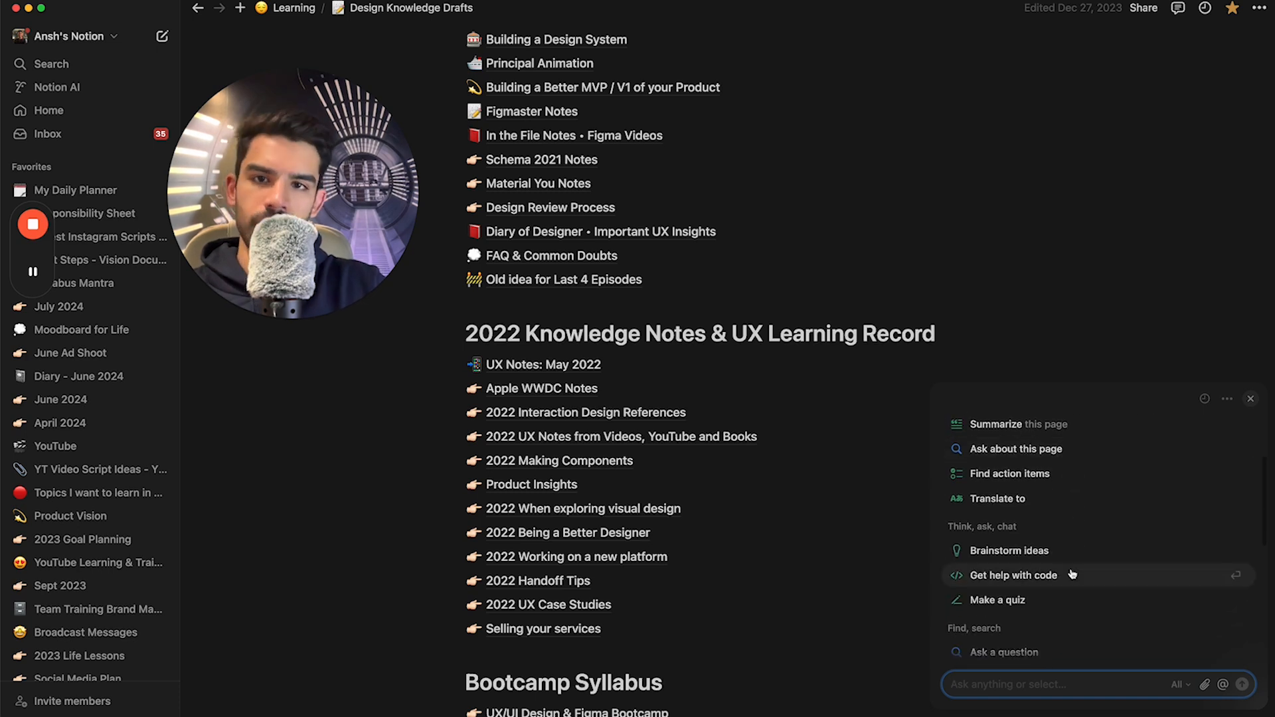
pyautogui.scroll(-2, 1072, 575)
pyautogui.scroll(-4, 1072, 575)
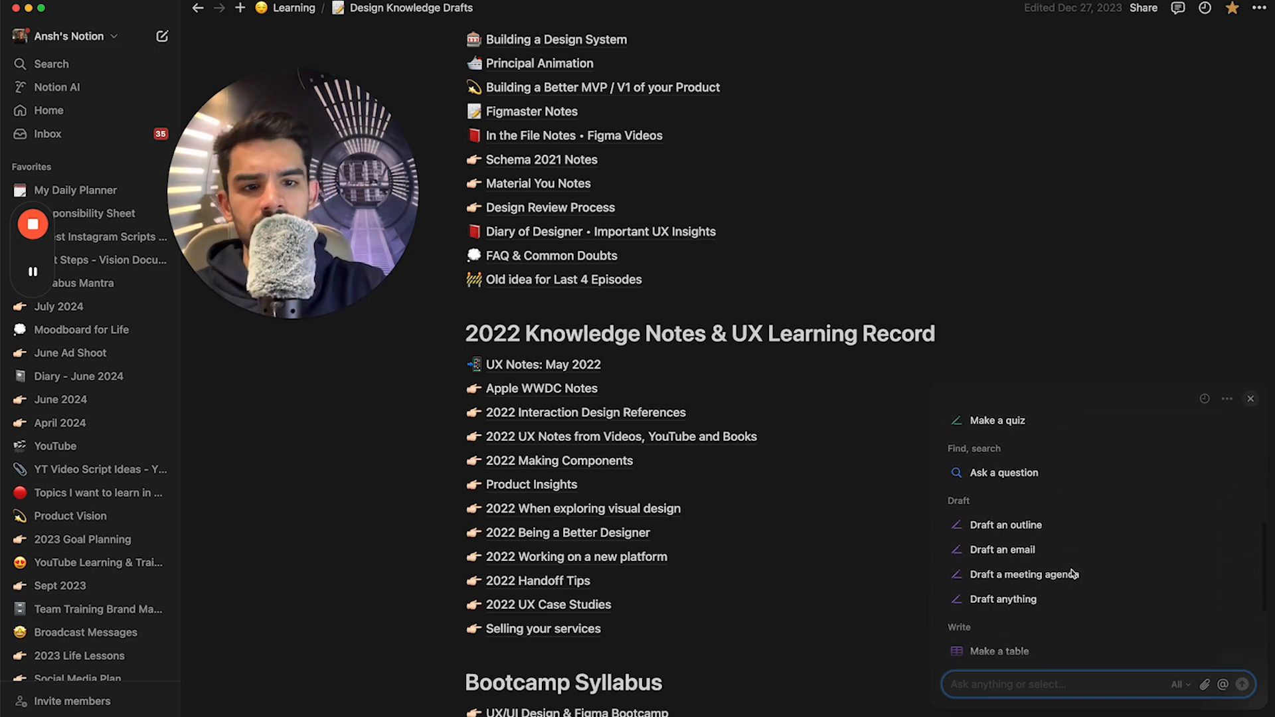
pyautogui.scroll(8, 1072, 575)
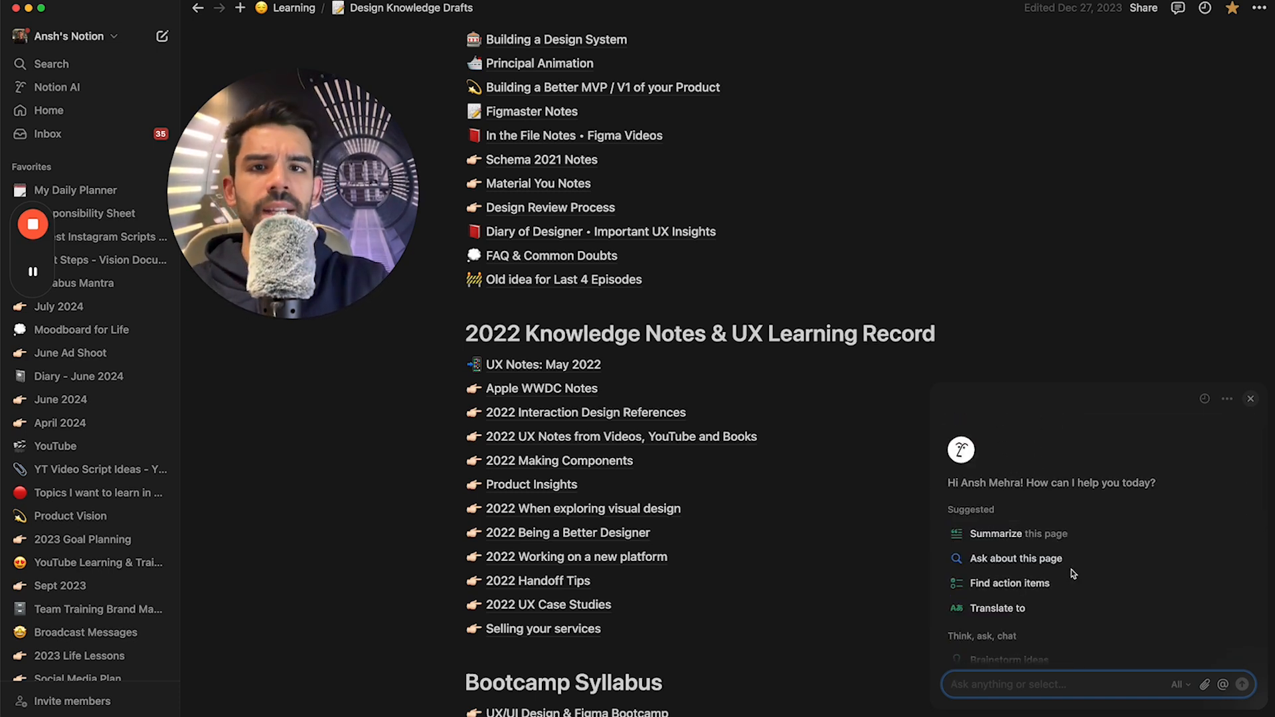
# View the AI chat's additional options, including the app connections, and the knowledge sources it can search, leaving the source at All.
pyautogui.click(1227, 401)
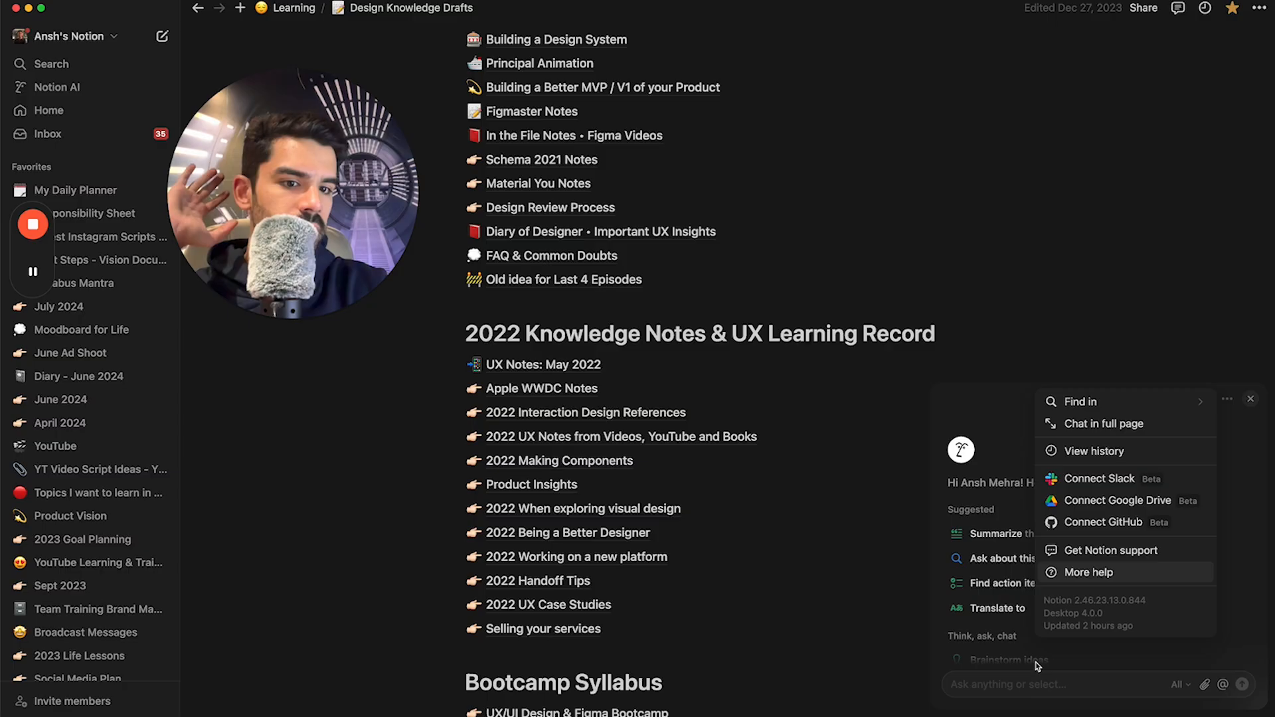
pyautogui.click(1021, 684)
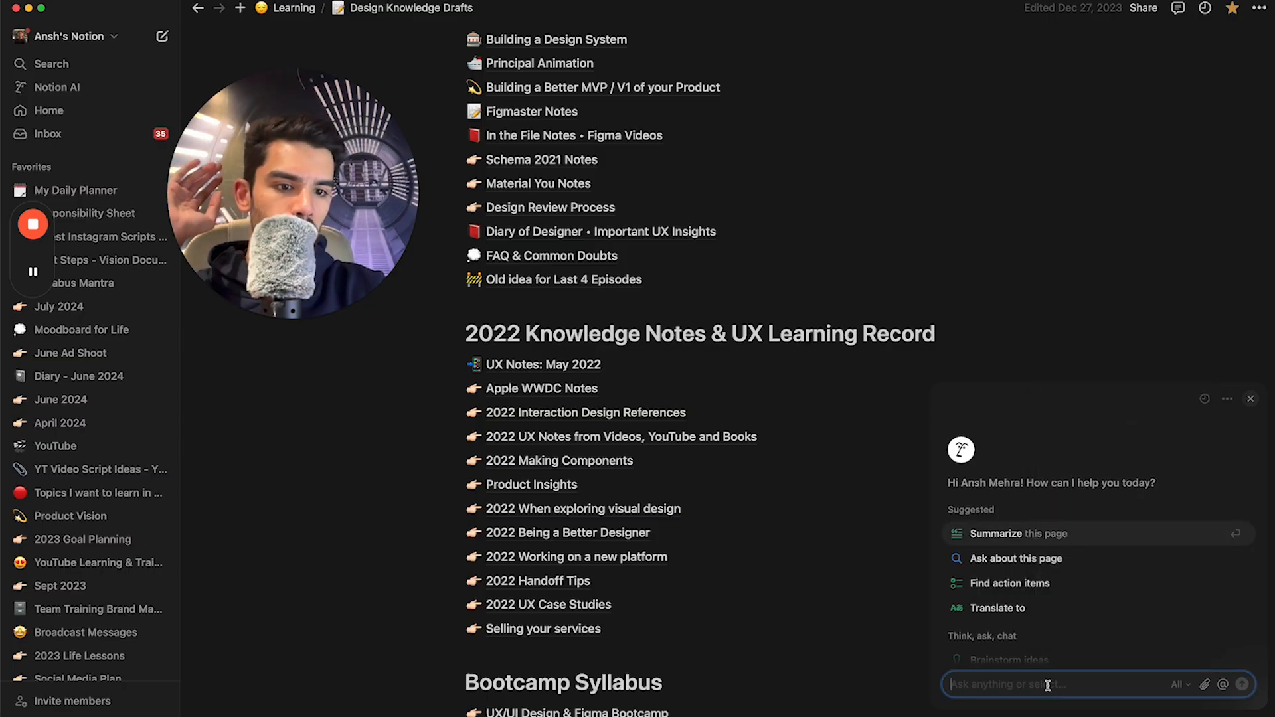
pyautogui.click(1178, 685)
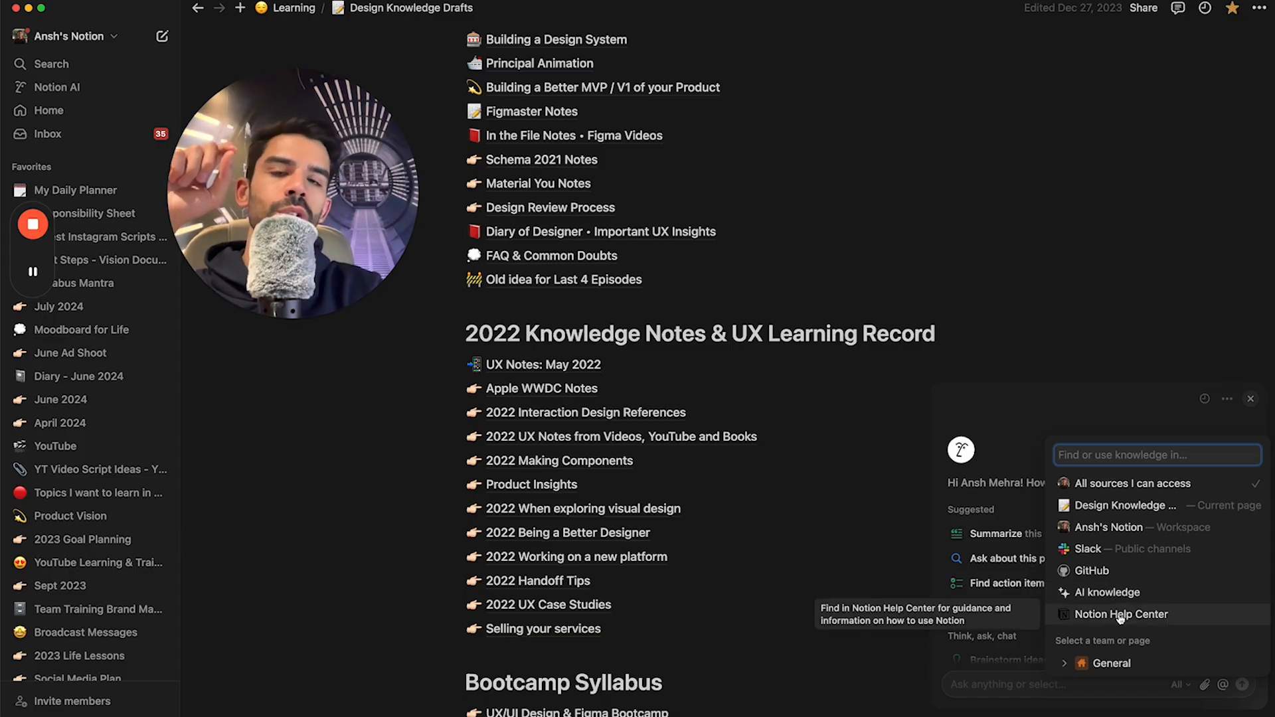
pyautogui.click(1115, 690)
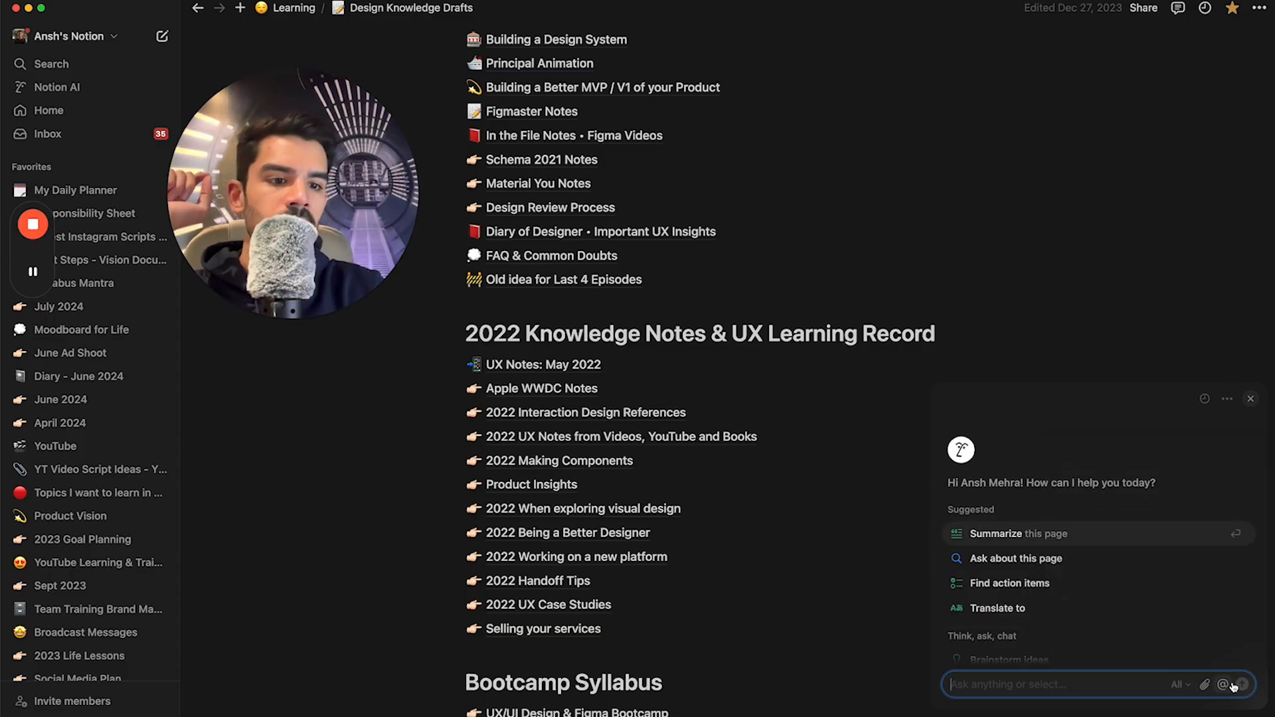
# Mention the Design Knowledge Drafts page in the AI chat and ask for a list of UX inspiration websites put together as a numbered list.
pyautogui.click(1223, 684)
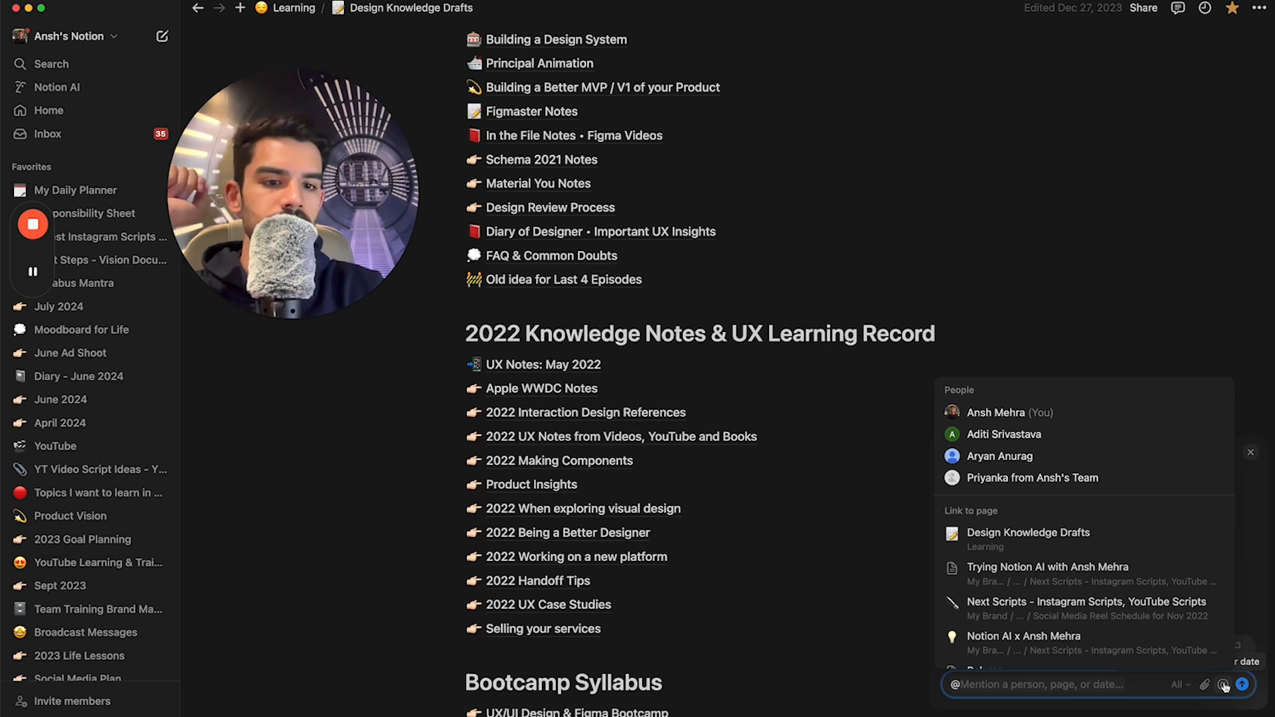
pyautogui.click(1032, 535)
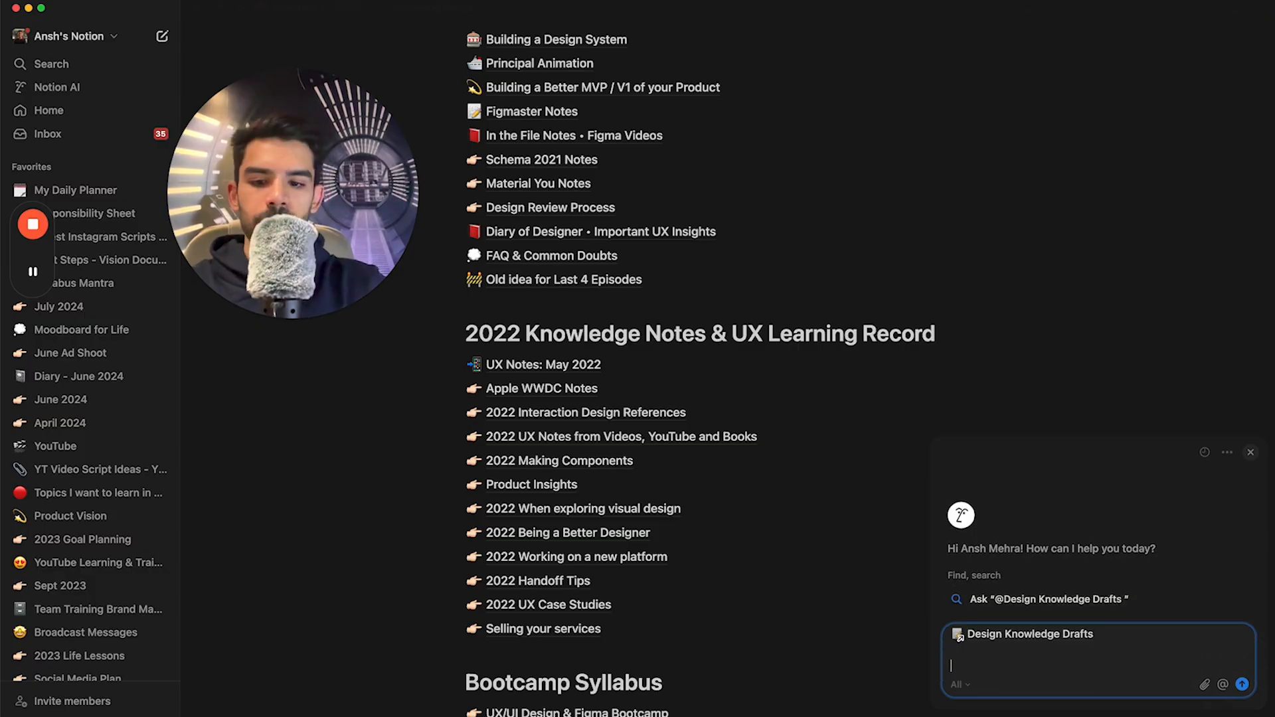
pyautogui.write('Make a list of')
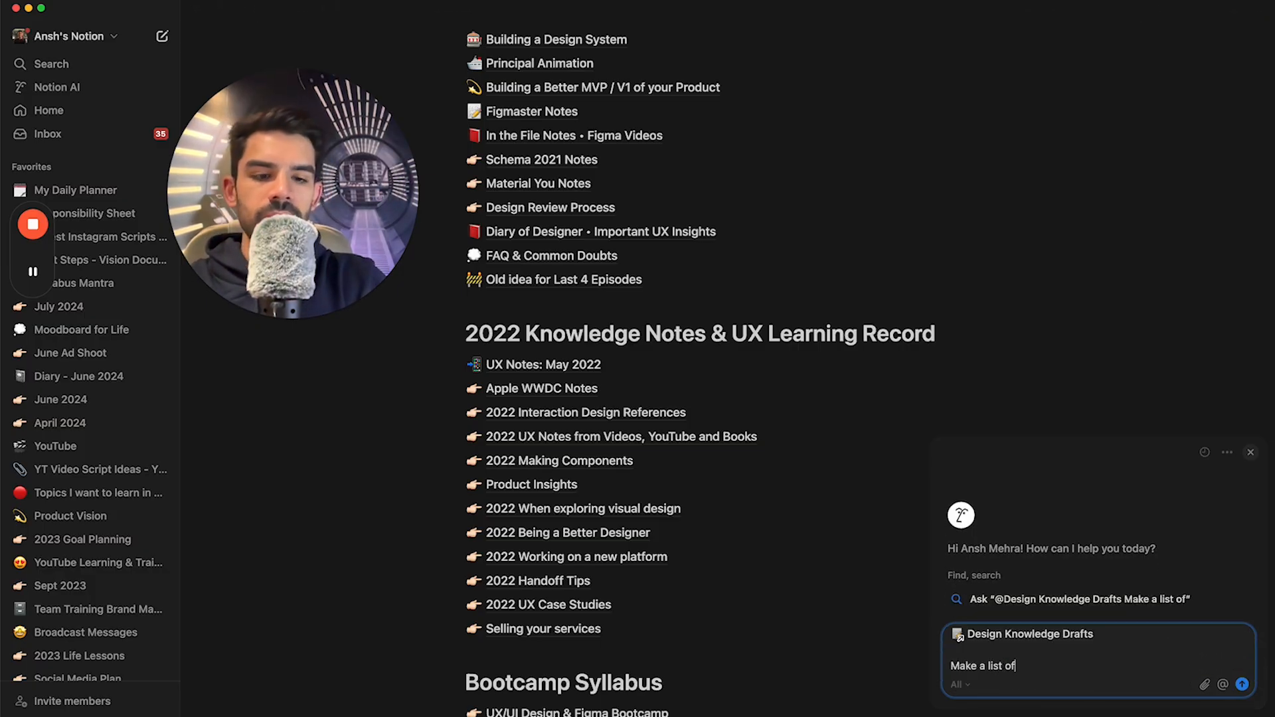
pyautogui.write(' UX Inspirsti')
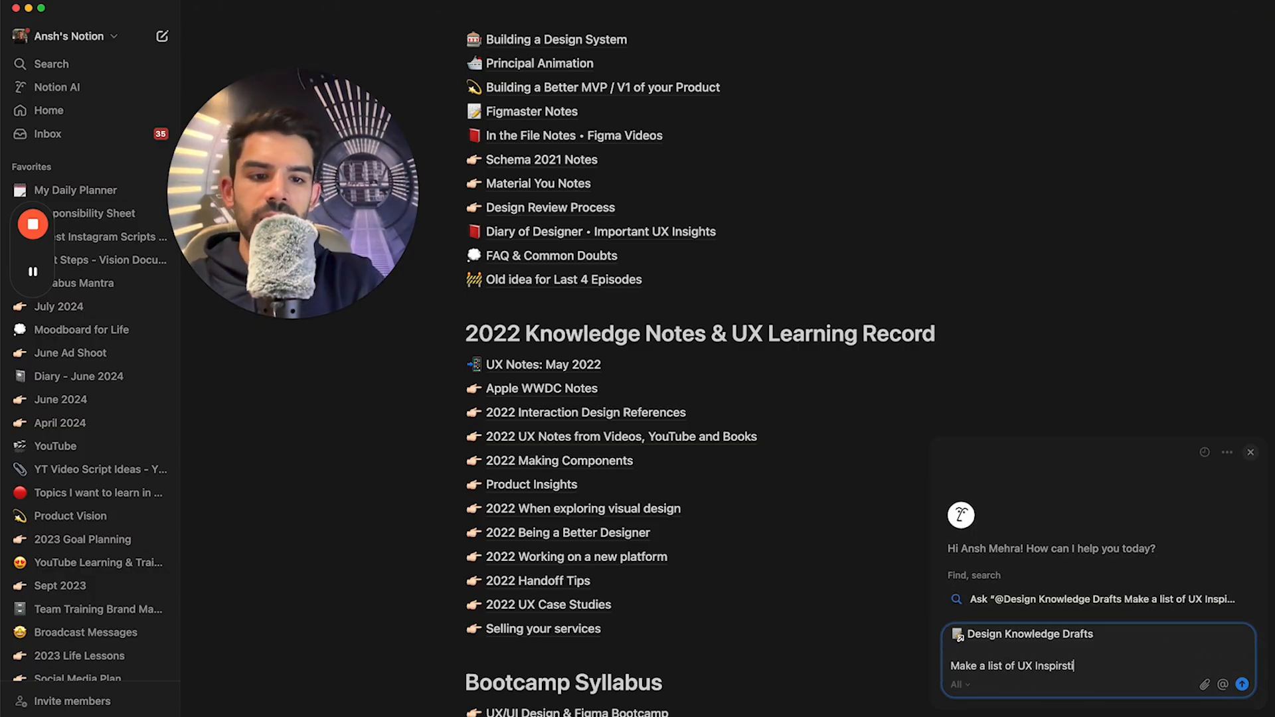
pyautogui.write('on Website and')
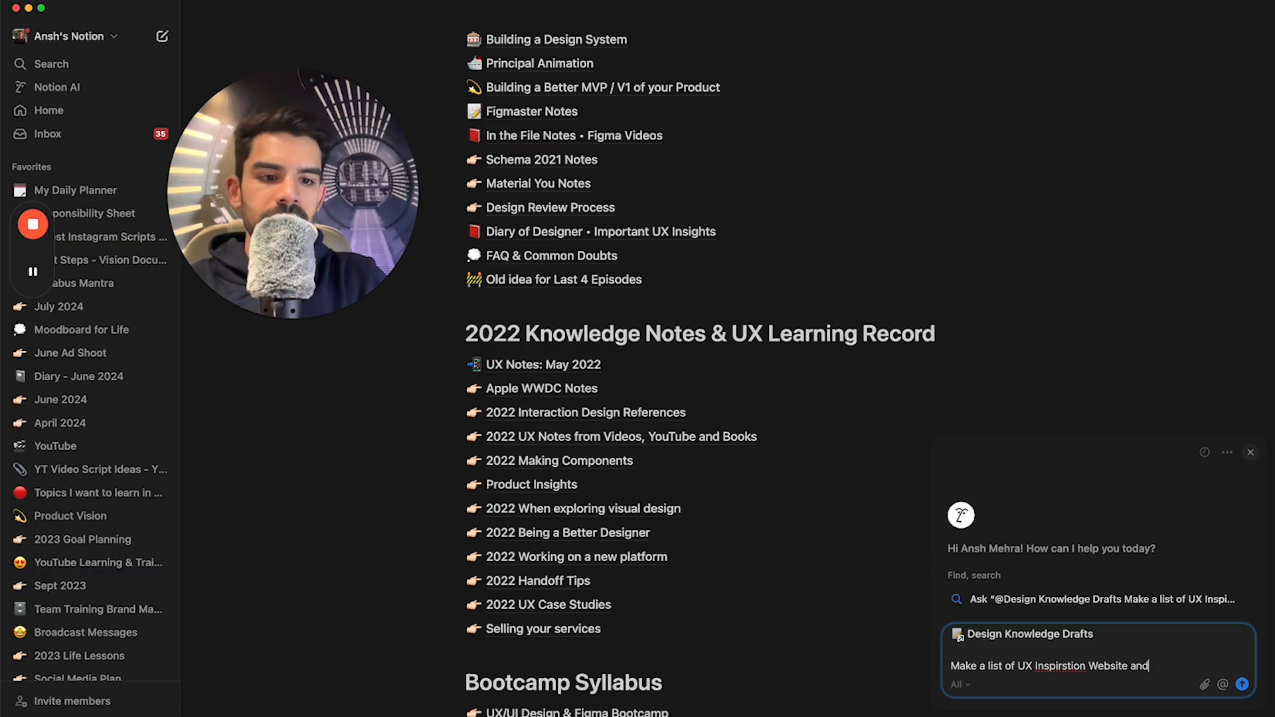
pyautogui.write(' then put them tog')
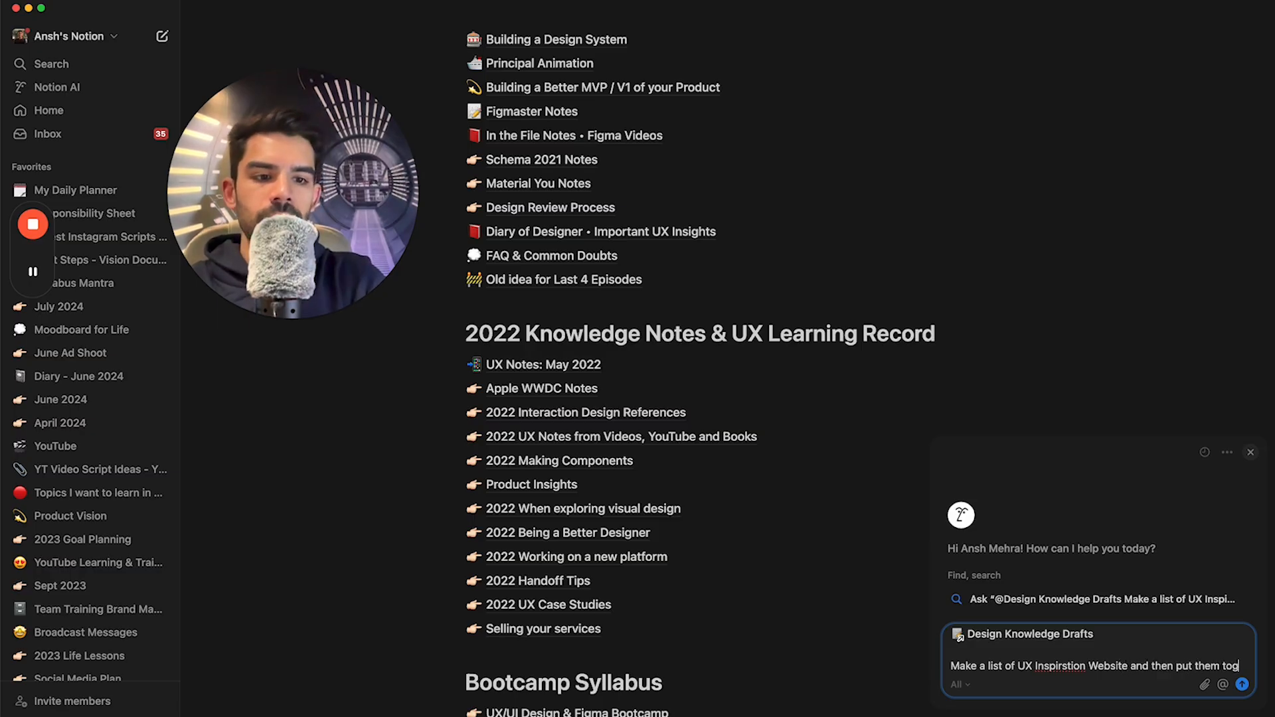
pyautogui.write('ether in a number')
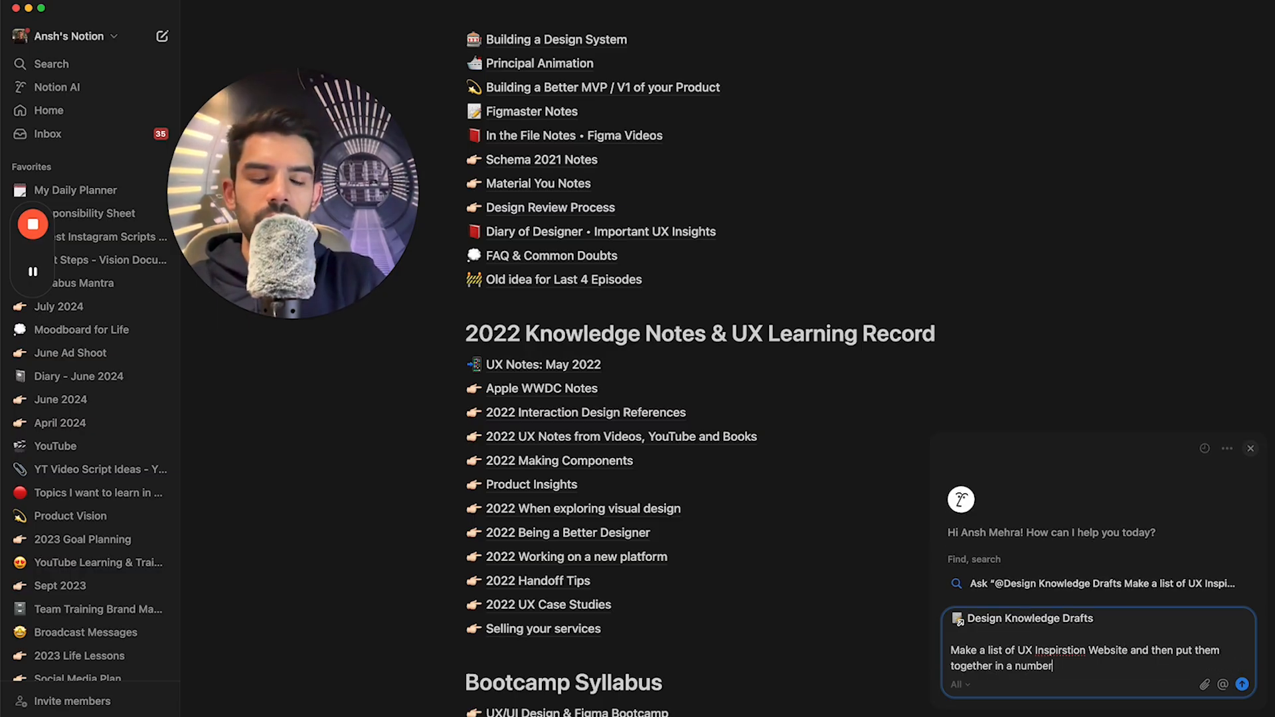
pyautogui.write('ed list a')
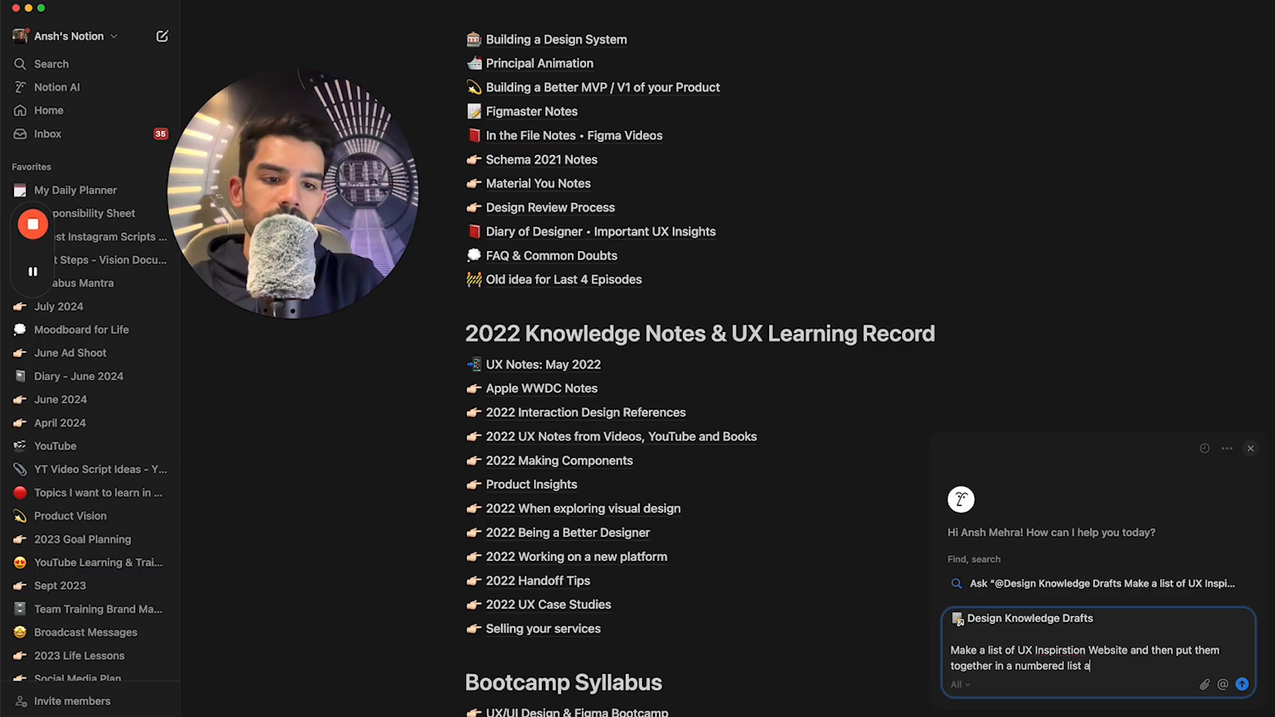
pyautogui.write('nd give it here')
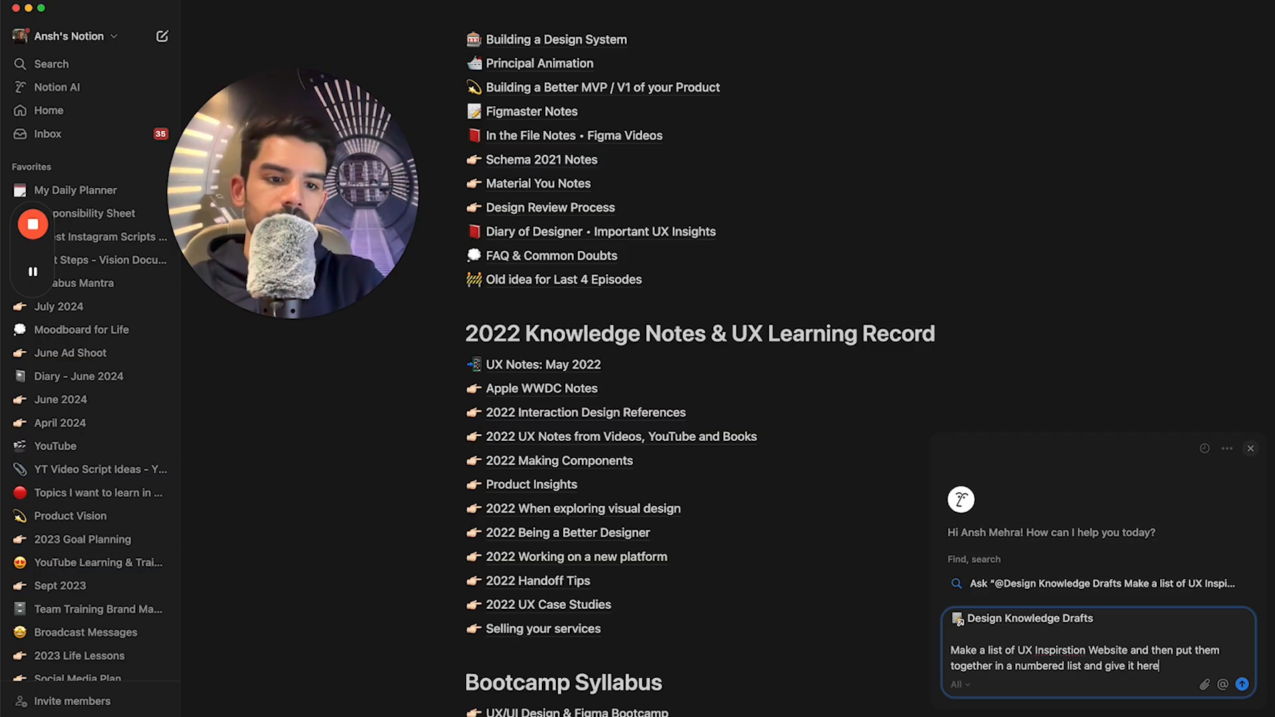
pyautogui.press('Return')
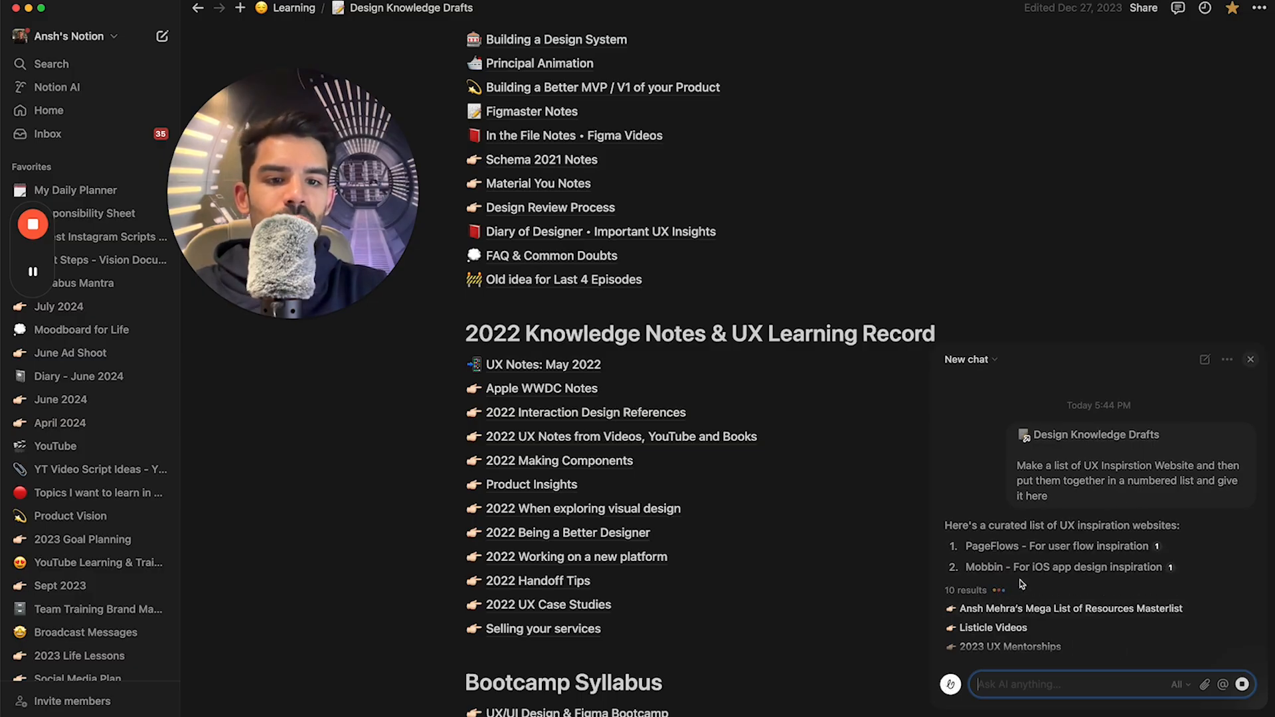
pyautogui.moveTo(1021, 625)
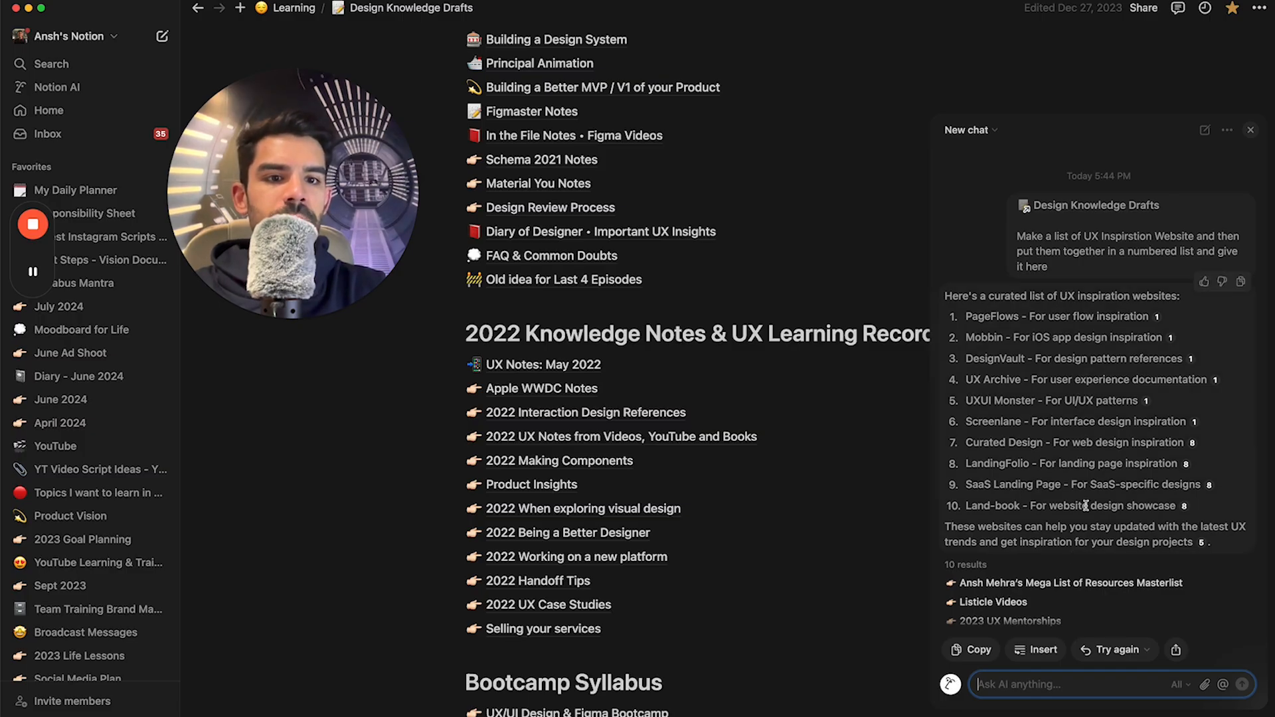
# Ask the AI chat the follow-up question "can you give me web design list ka inspiration".
pyautogui.write('can you give me web design list ka om')
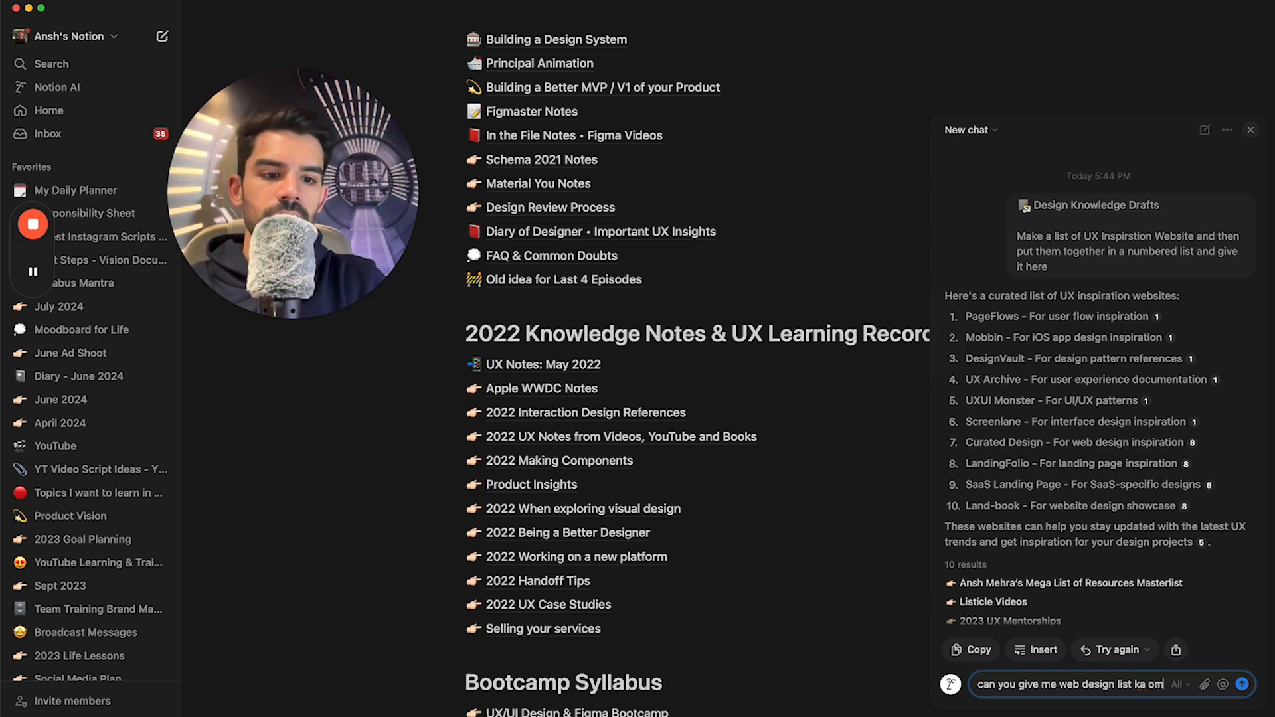
pyautogui.press('BackSpace')
pyautogui.press('BackSpace')
pyautogui.write('inspiration')
pyautogui.press('Return')
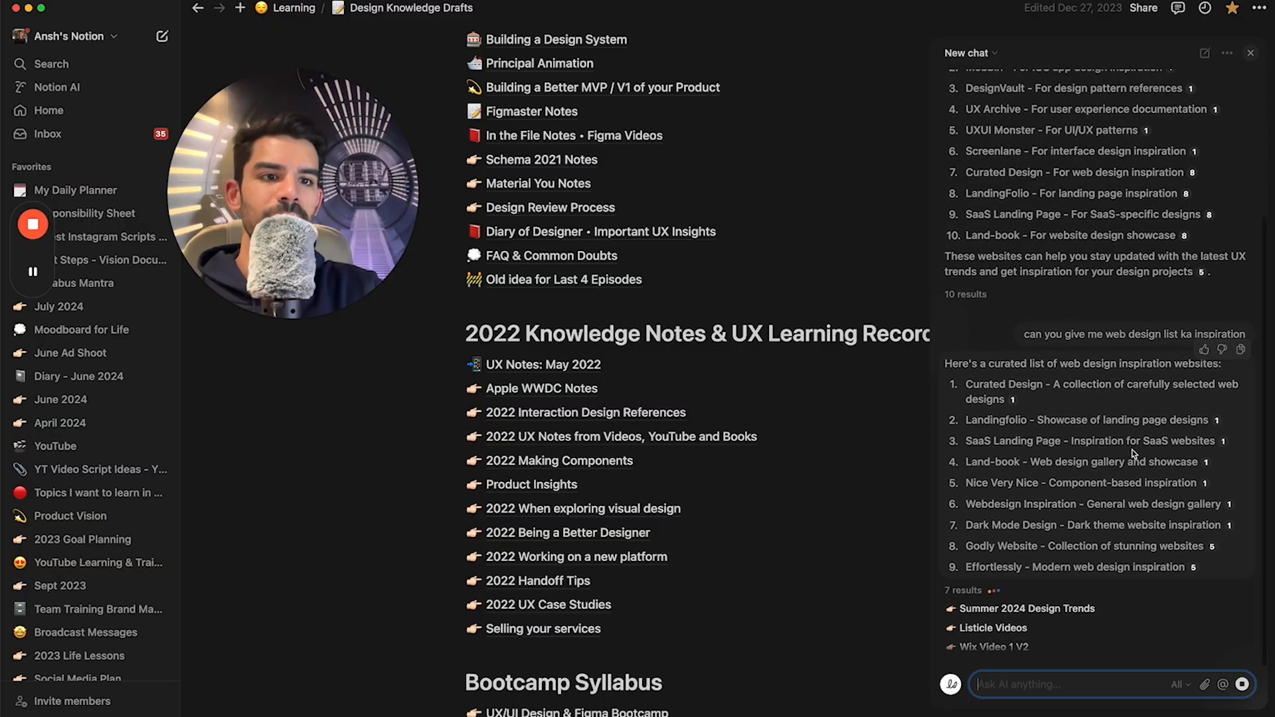
# Open the source page cited for Land-book, compare its web inspiration links with the AI's lists, and close the chat.
pyautogui.scroll(1, 1187, 290)
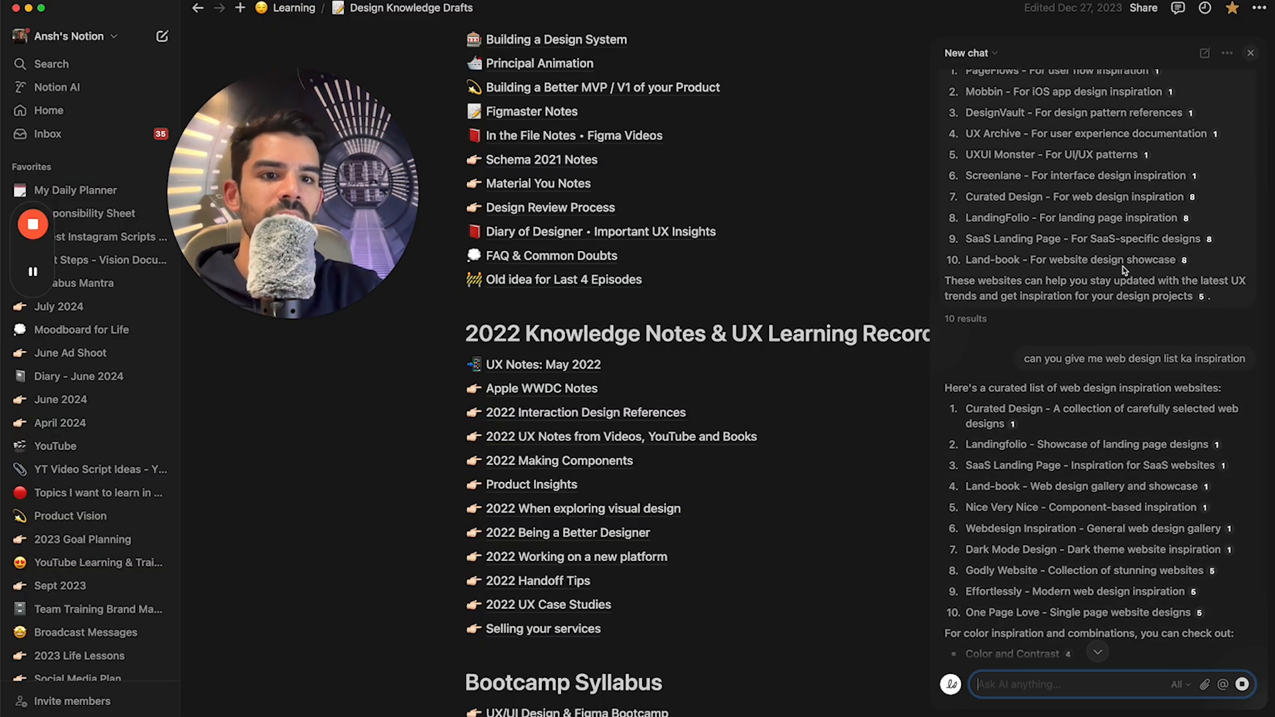
pyautogui.click(1185, 260)
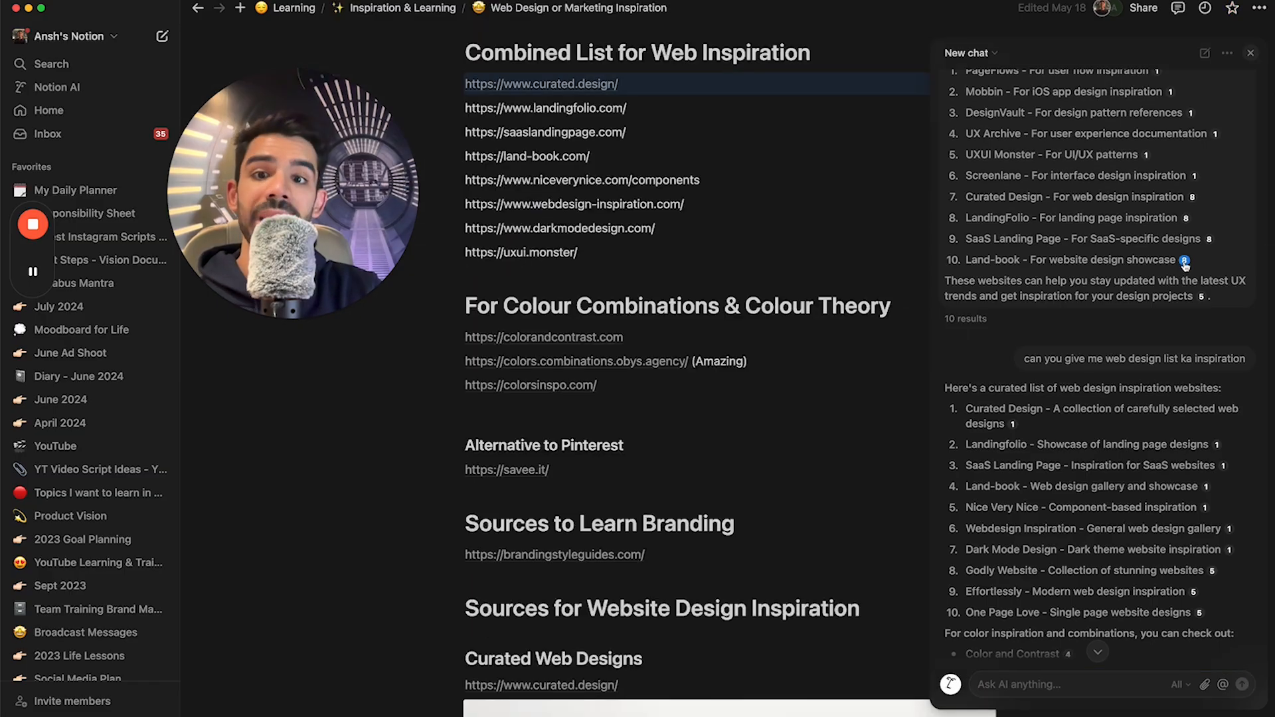
pyautogui.scroll(-3, 1129, 380)
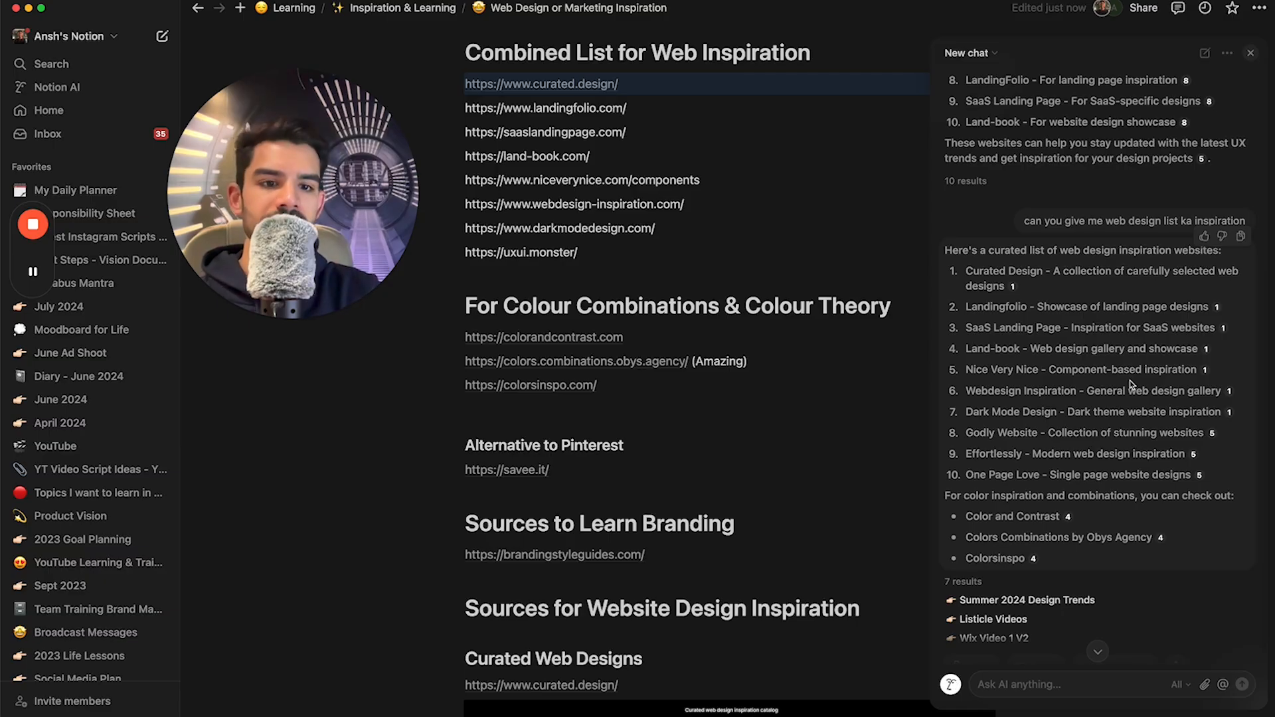
pyautogui.click(1250, 53)
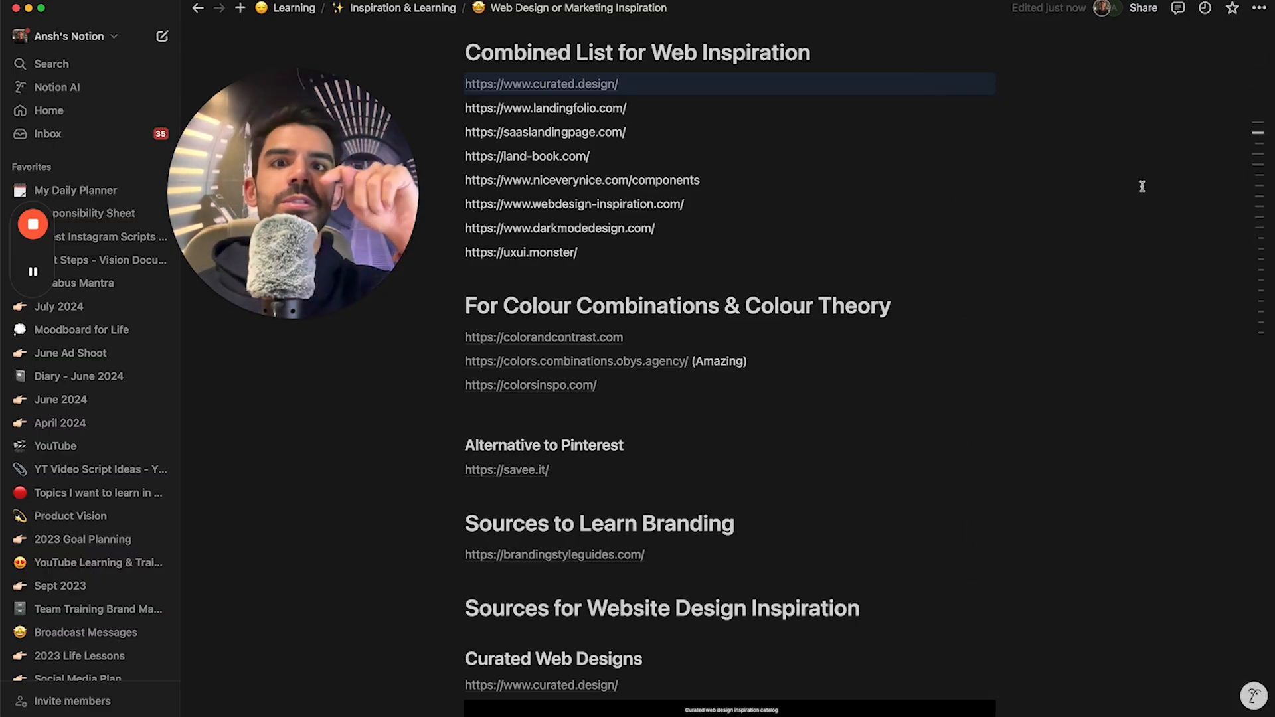
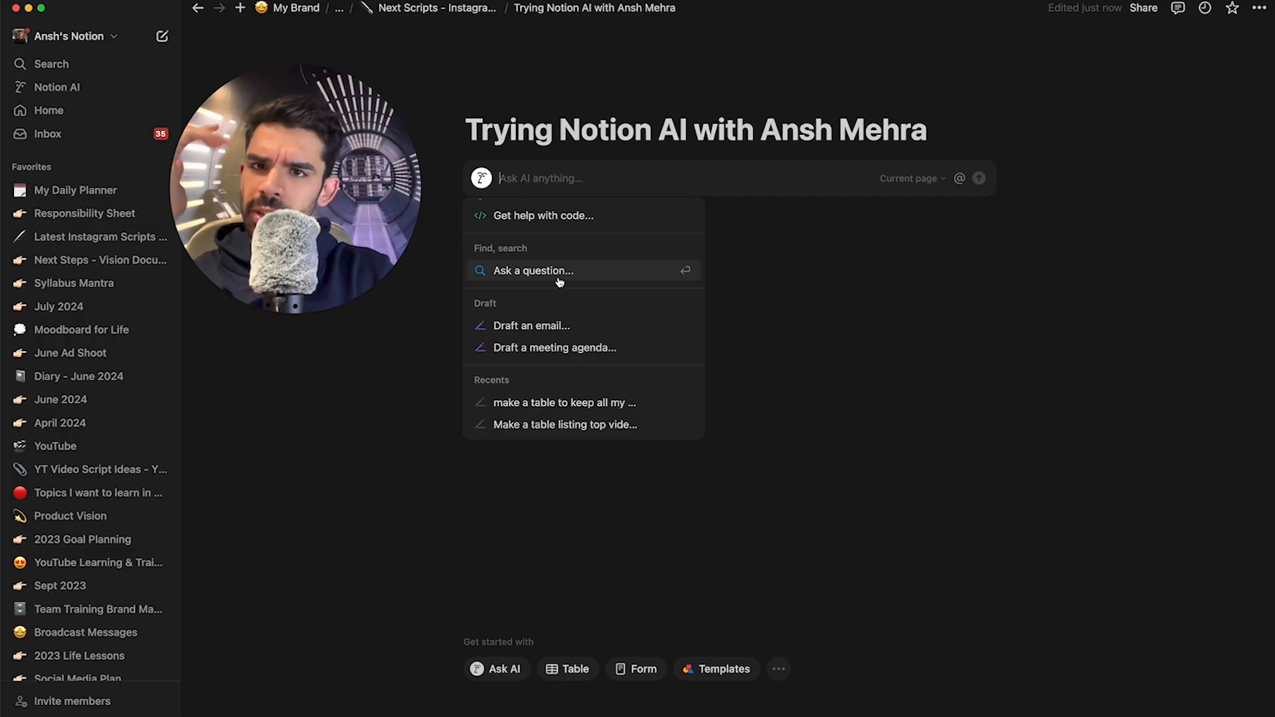
# Generate and accept an AI meeting agenda about creating a bunch of viral design-based YT videos next week and needing an action plan.
pyautogui.click(553, 348)
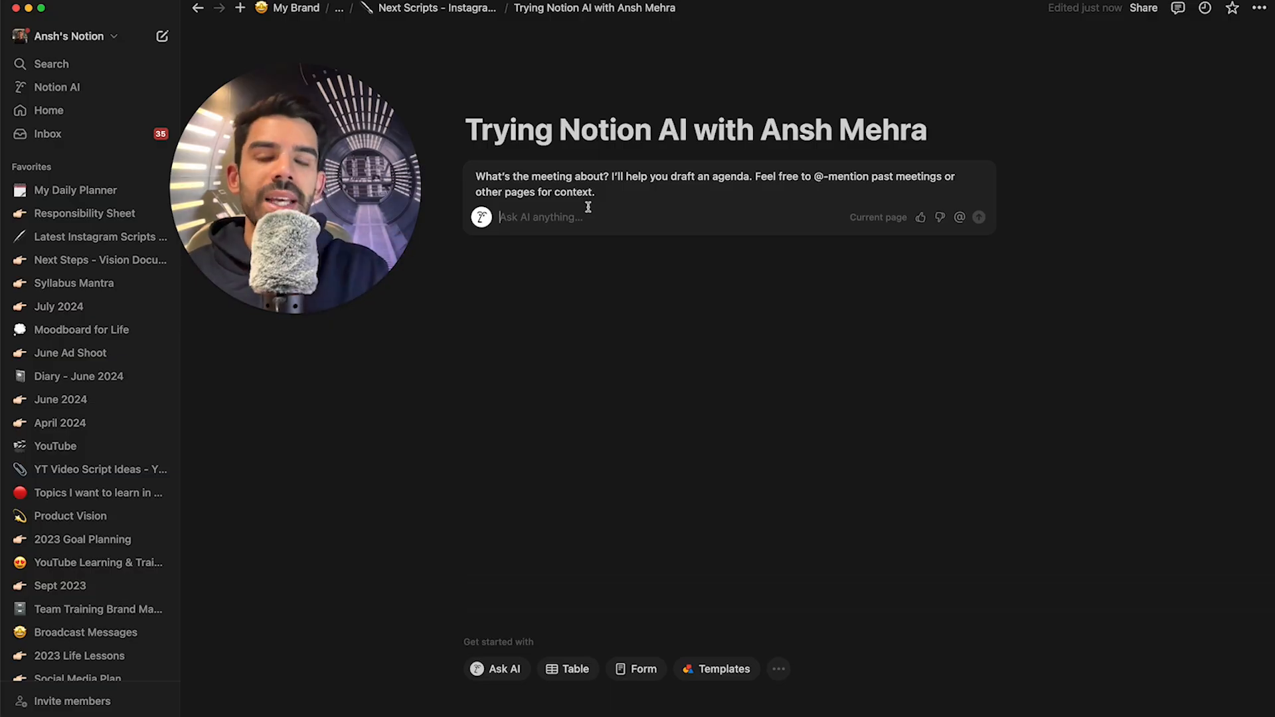
pyautogui.write('I wan')
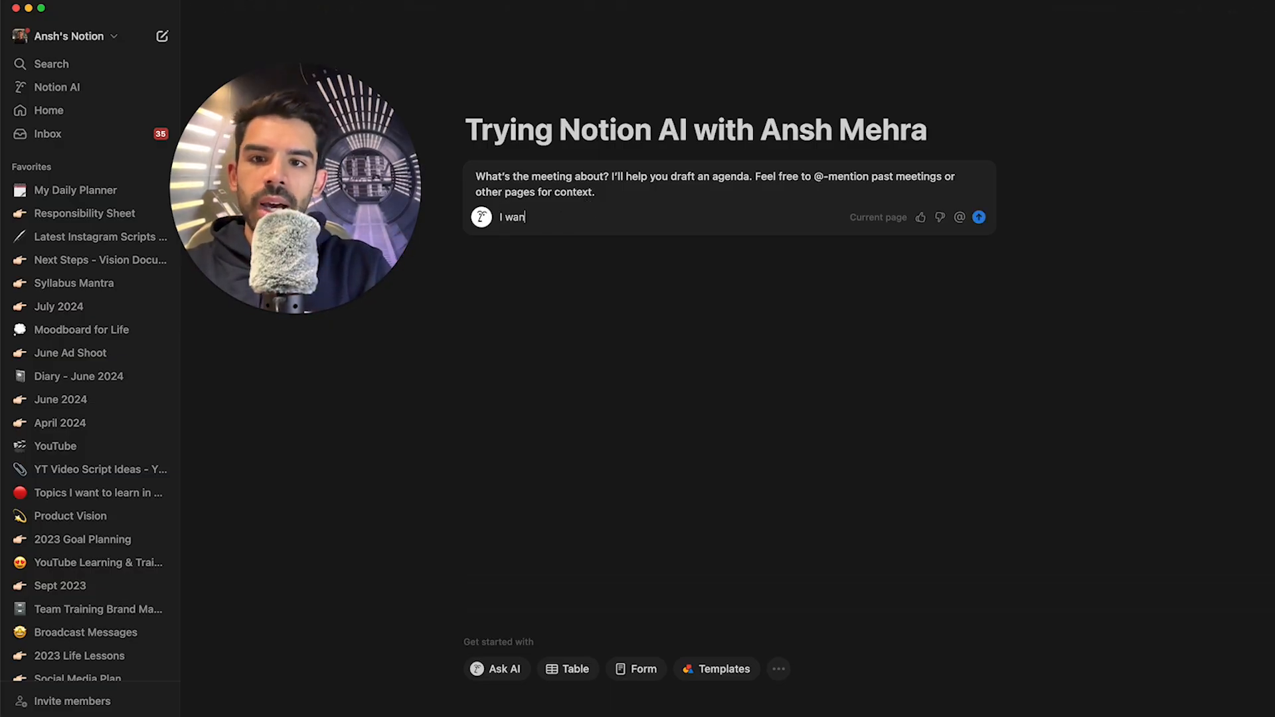
pyautogui.write('na create a bunch of viral Design ')
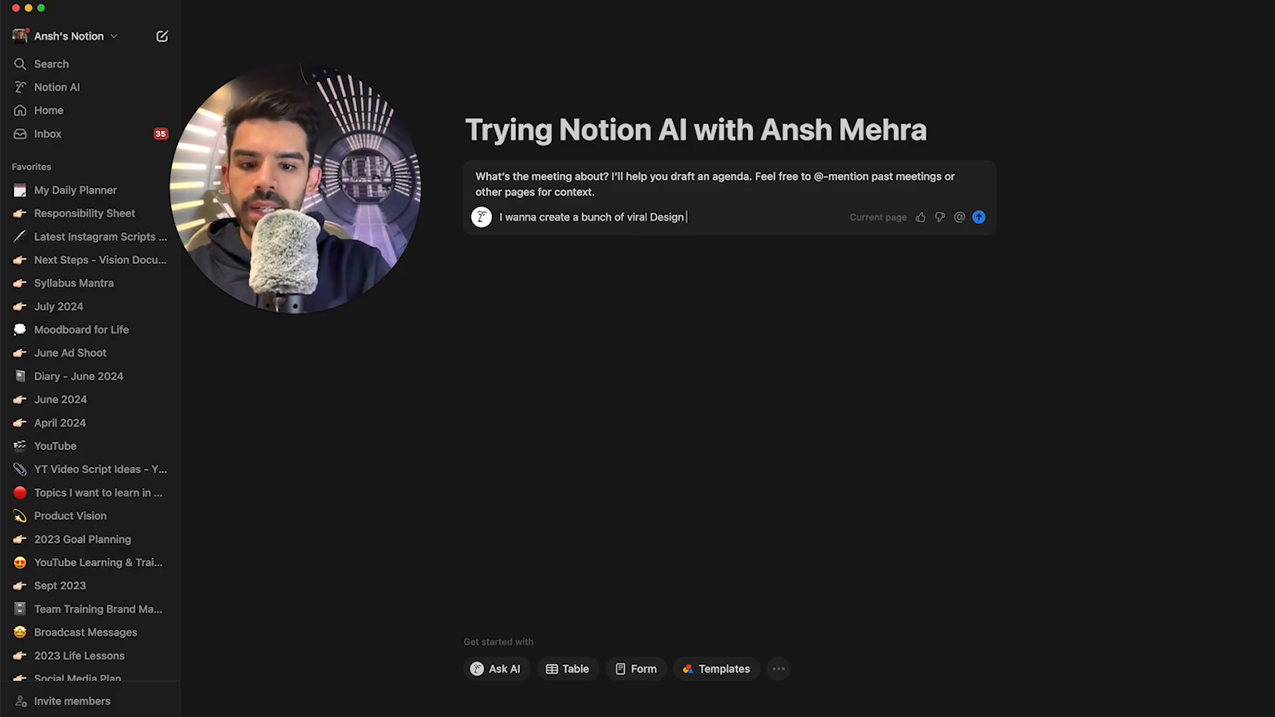
pyautogui.write('based YT Videos ')
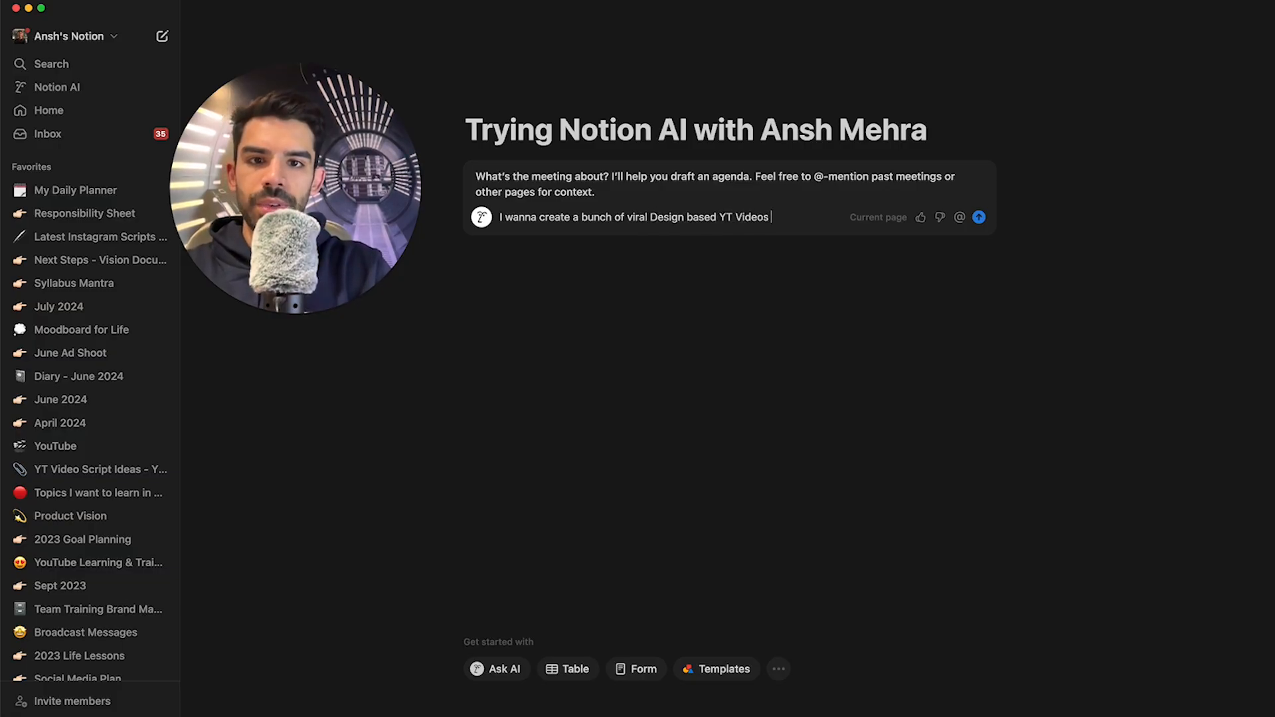
pyautogui.write('next week so w')
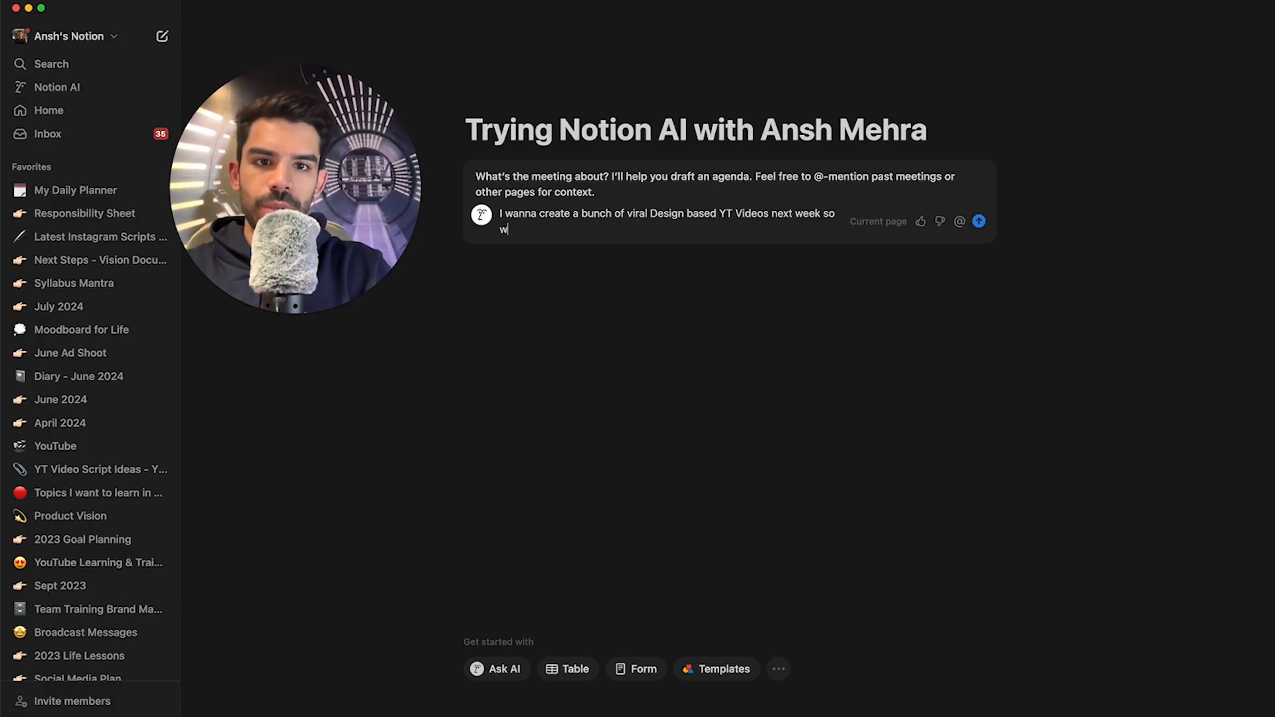
pyautogui.write('e need to create ')
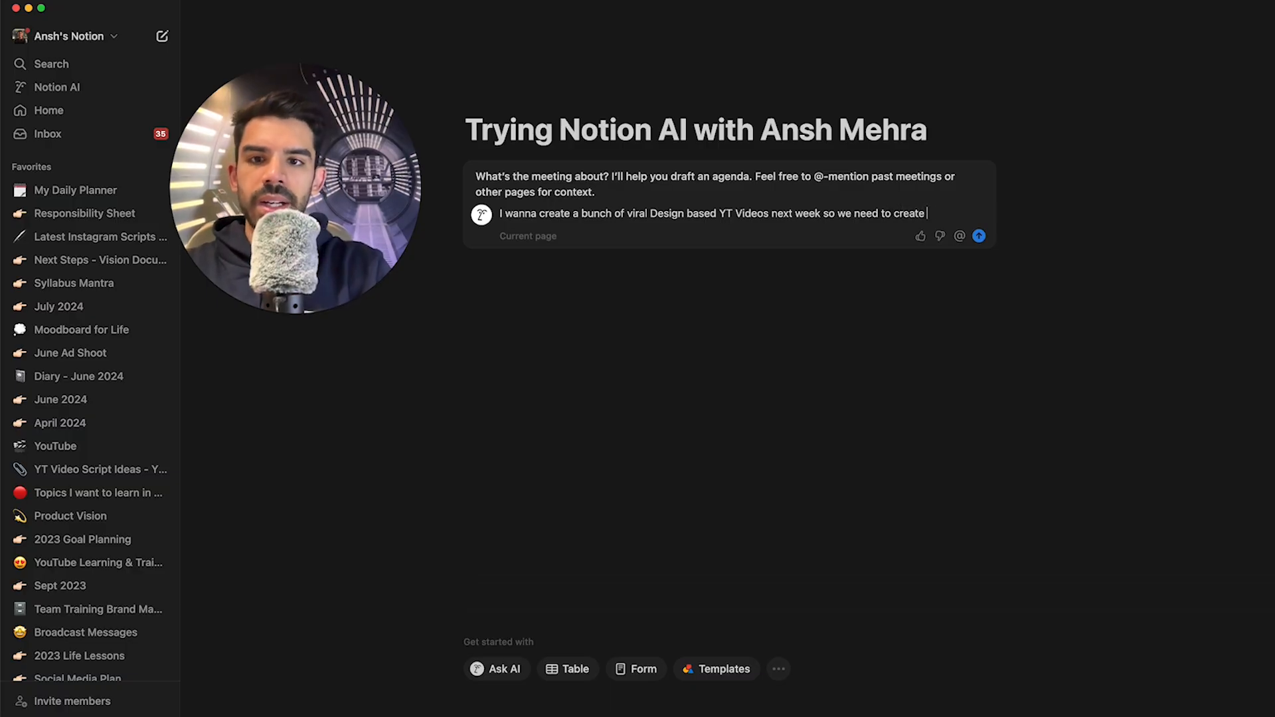
pyautogui.write('an action plan')
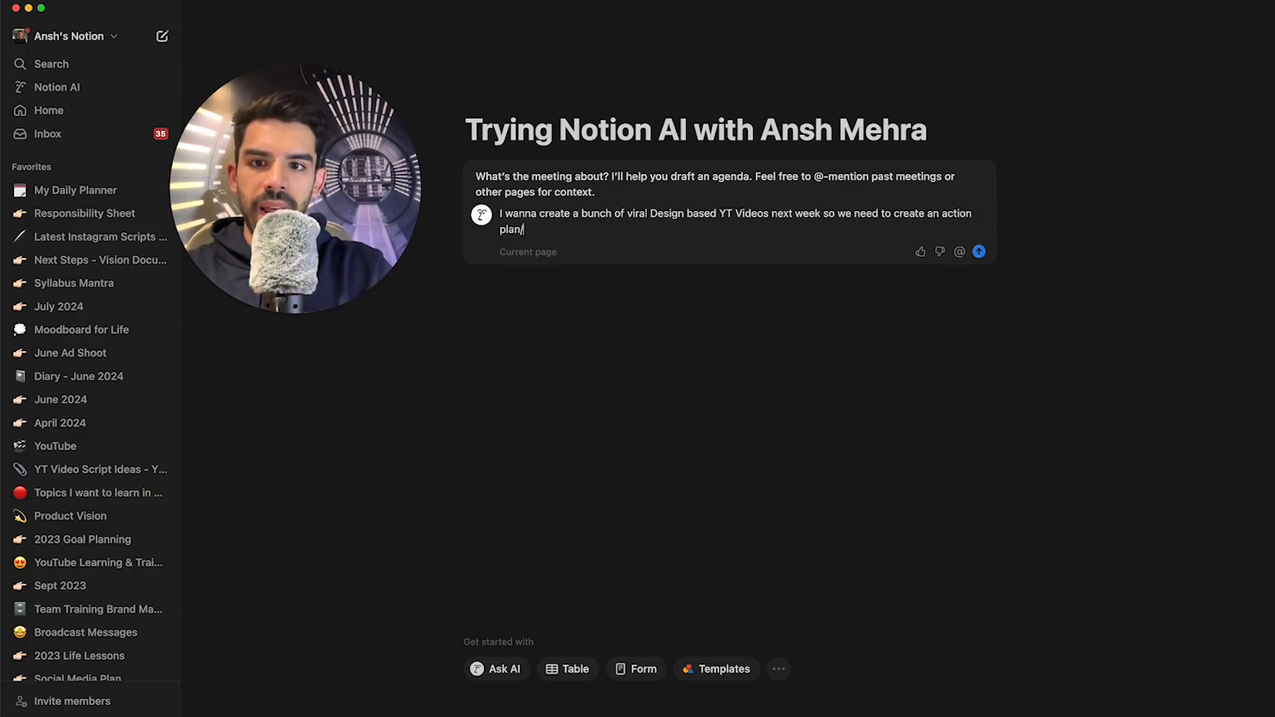
pyautogui.press('Return')
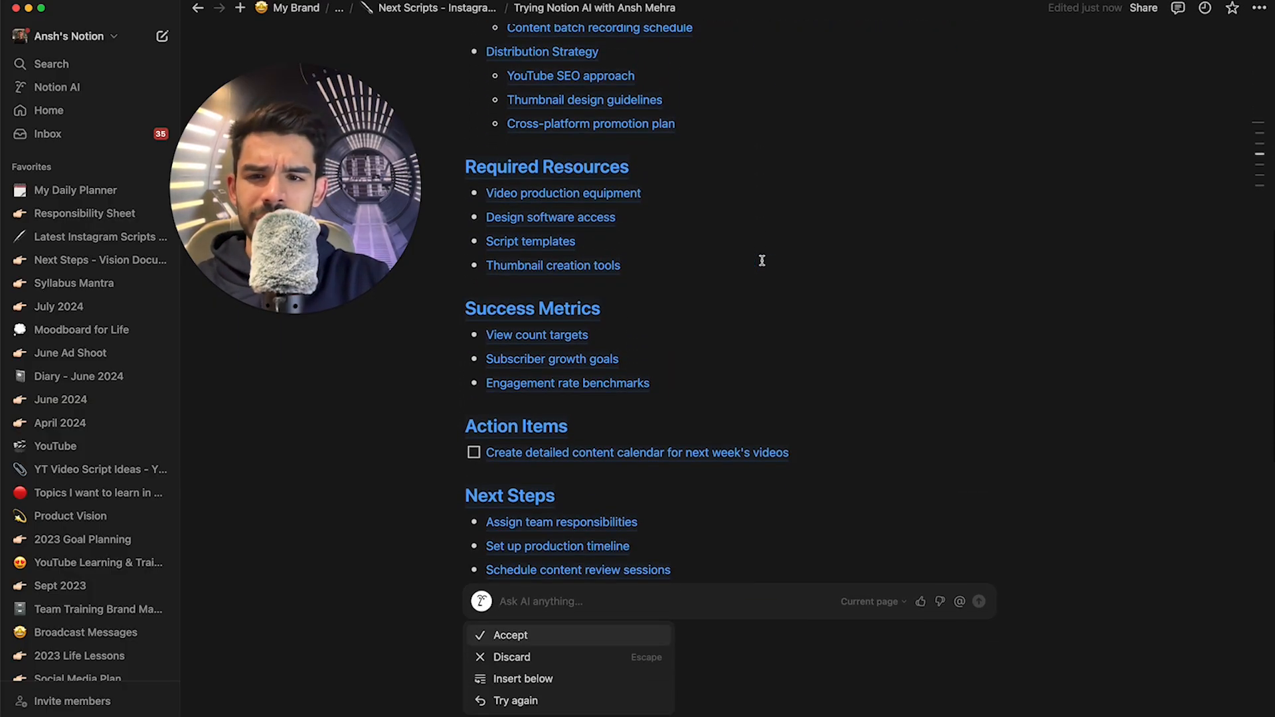
pyautogui.click(548, 636)
pyautogui.click(563, 609)
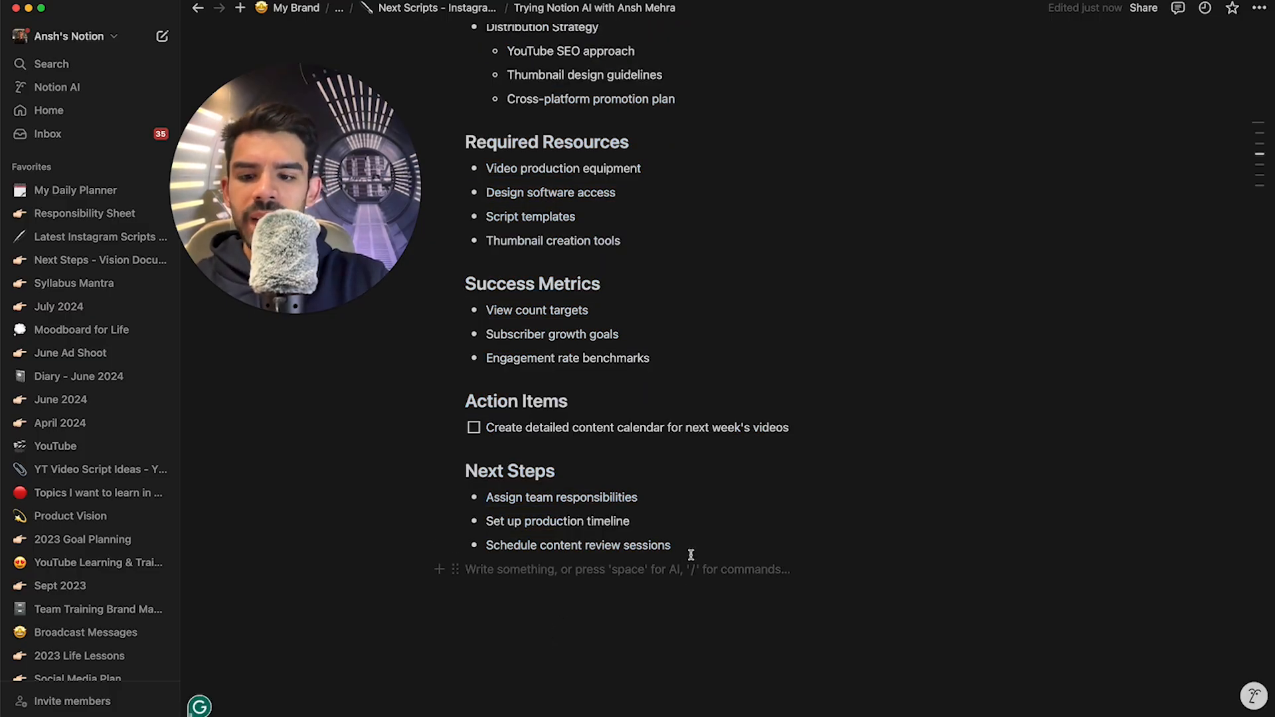
# Select the agenda's Discussion Topics section, ask AI to "suggest specific YT titles for each of these.", and close the suggestions without inserting them.
pyautogui.press('super+a')
pyautogui.scroll(10, 679, 504)
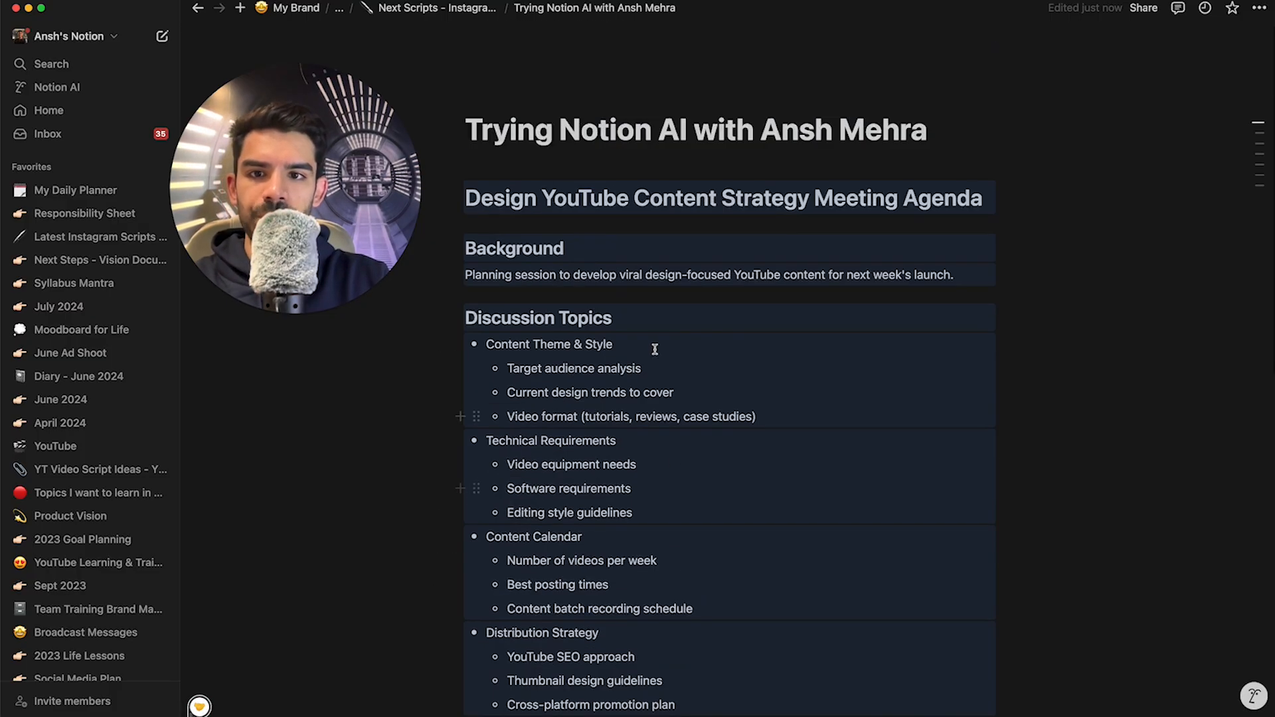
pyautogui.click(480, 316)
pyautogui.scroll(-5, 697, 371)
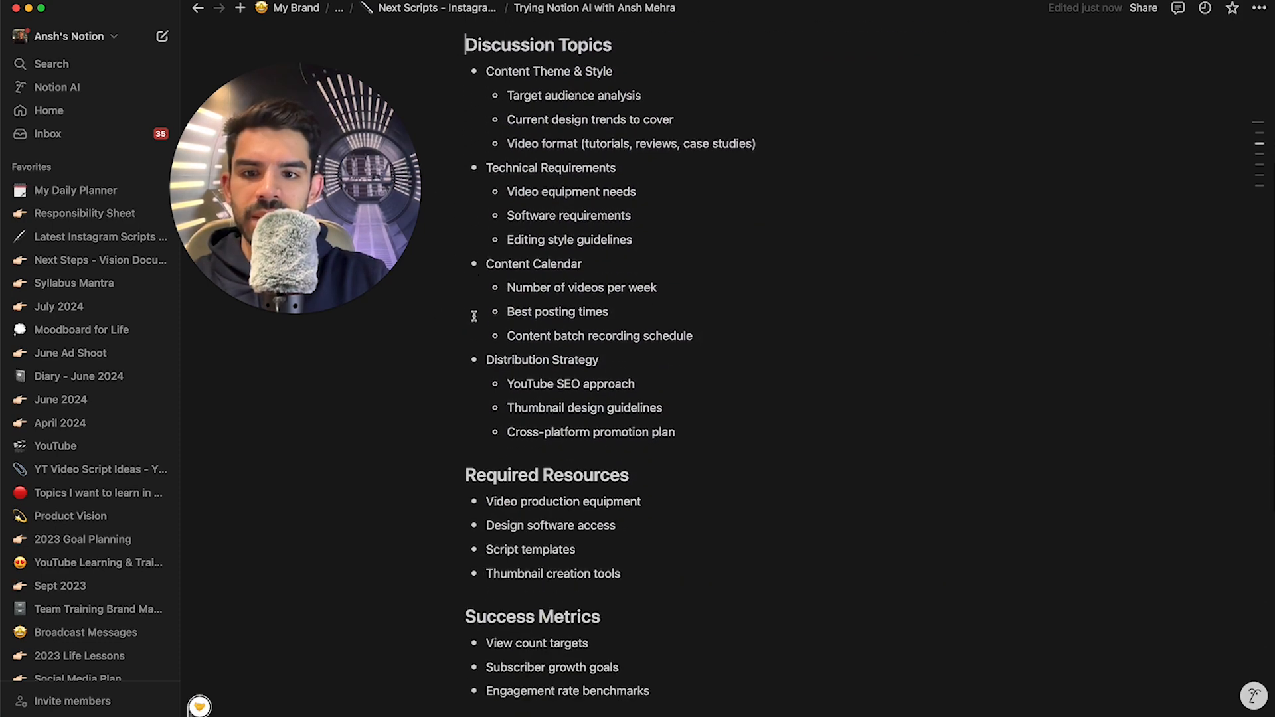
pyautogui.keyDown('shift'); pyautogui.click(689, 371); pyautogui.keyUp('shift')
pyautogui.press('super+j')
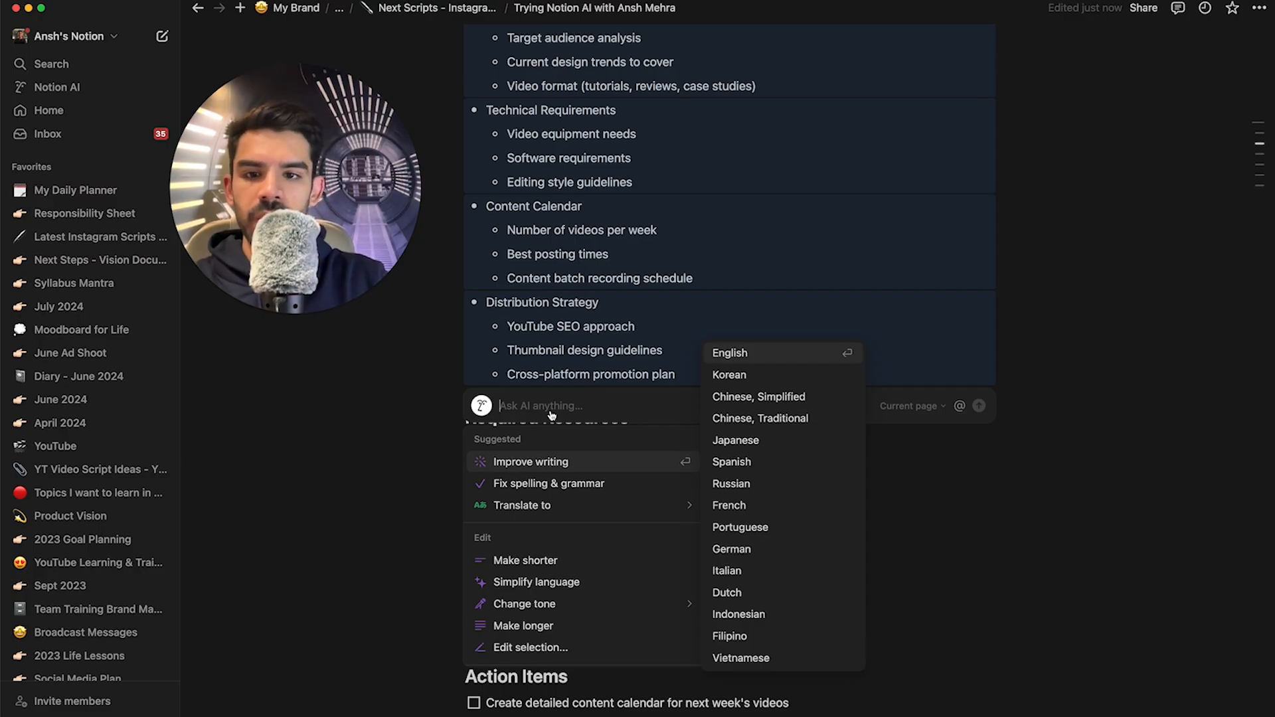
pyautogui.write('suggest')
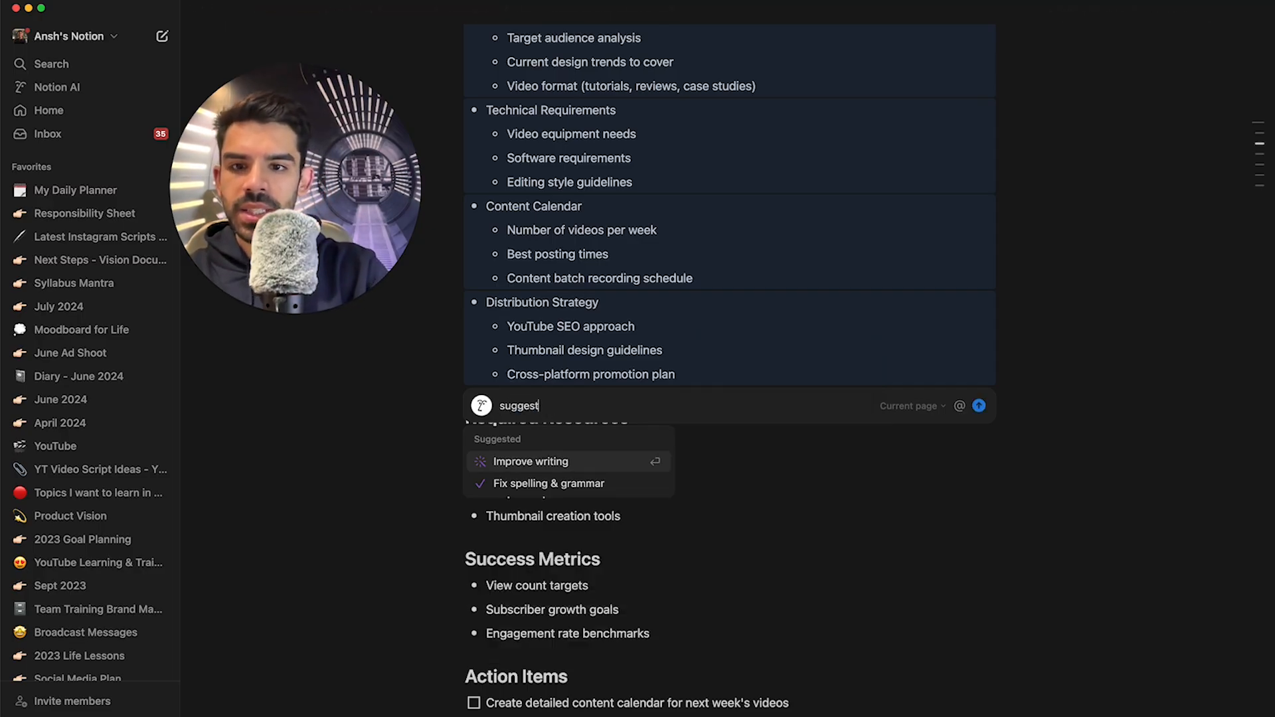
pyautogui.write(' specific YT titles for each of these')
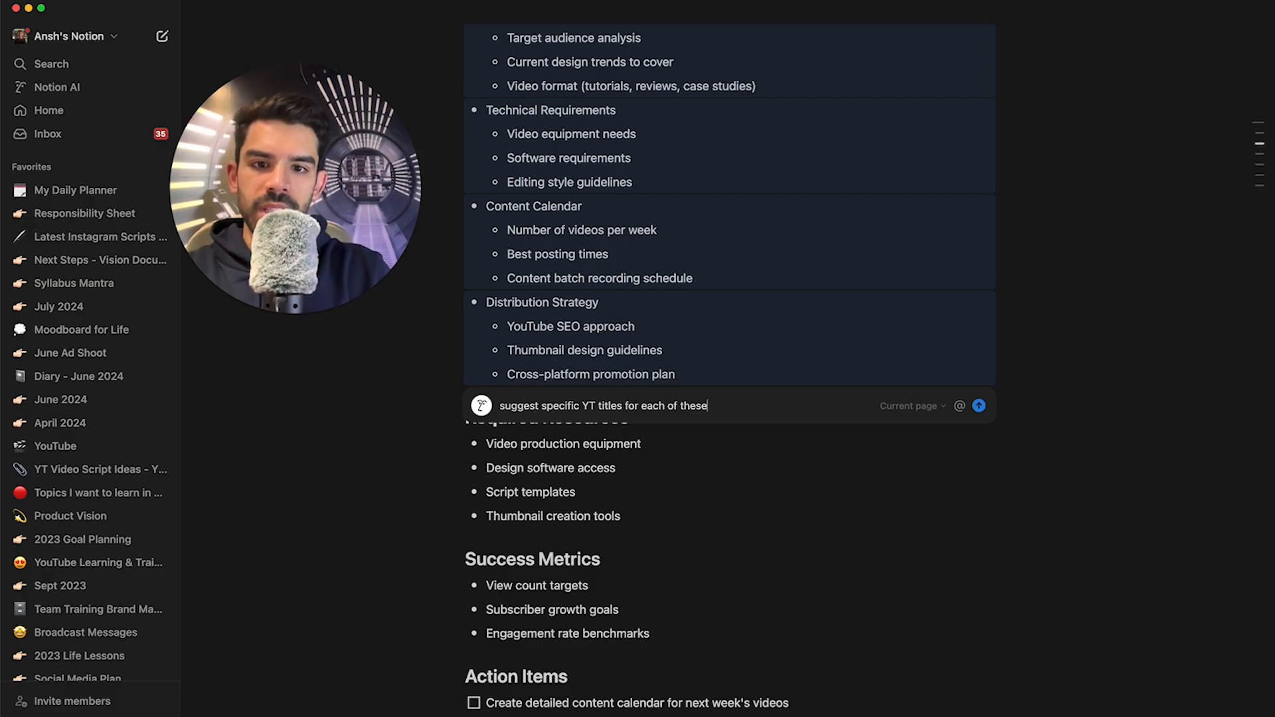
pyautogui.write('.')
pyautogui.press('Return')
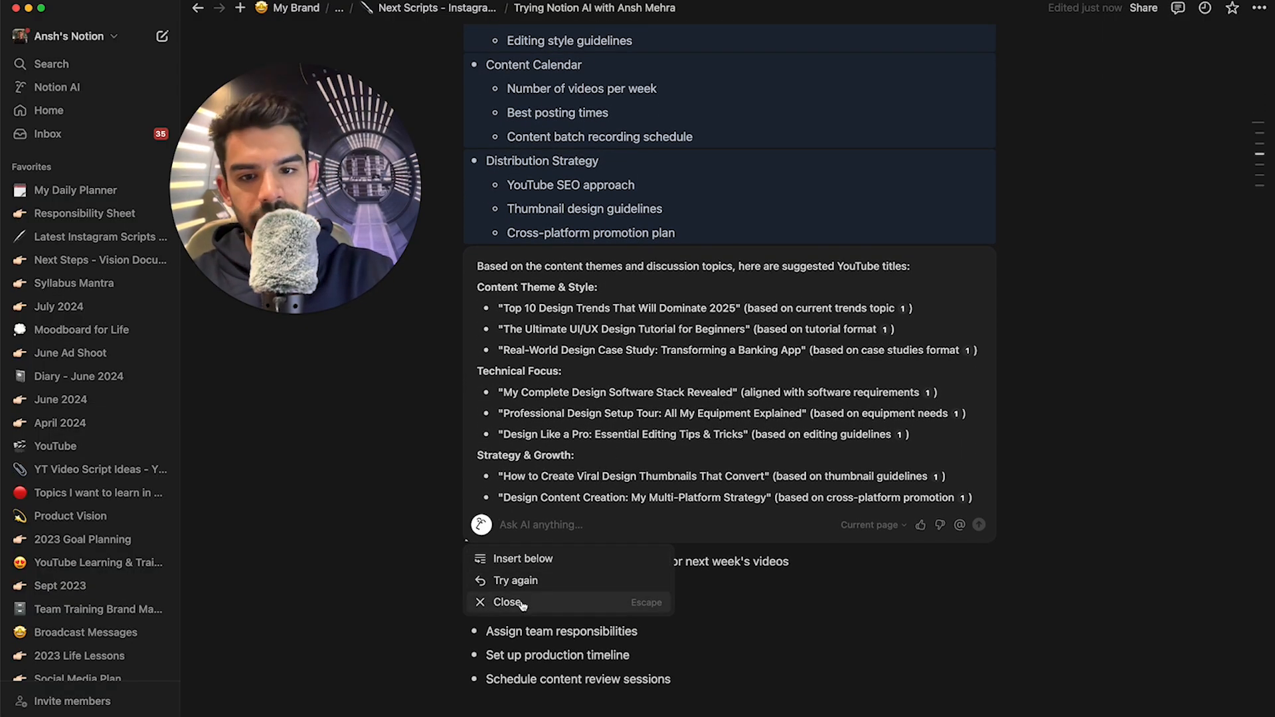
pyautogui.click(523, 603)
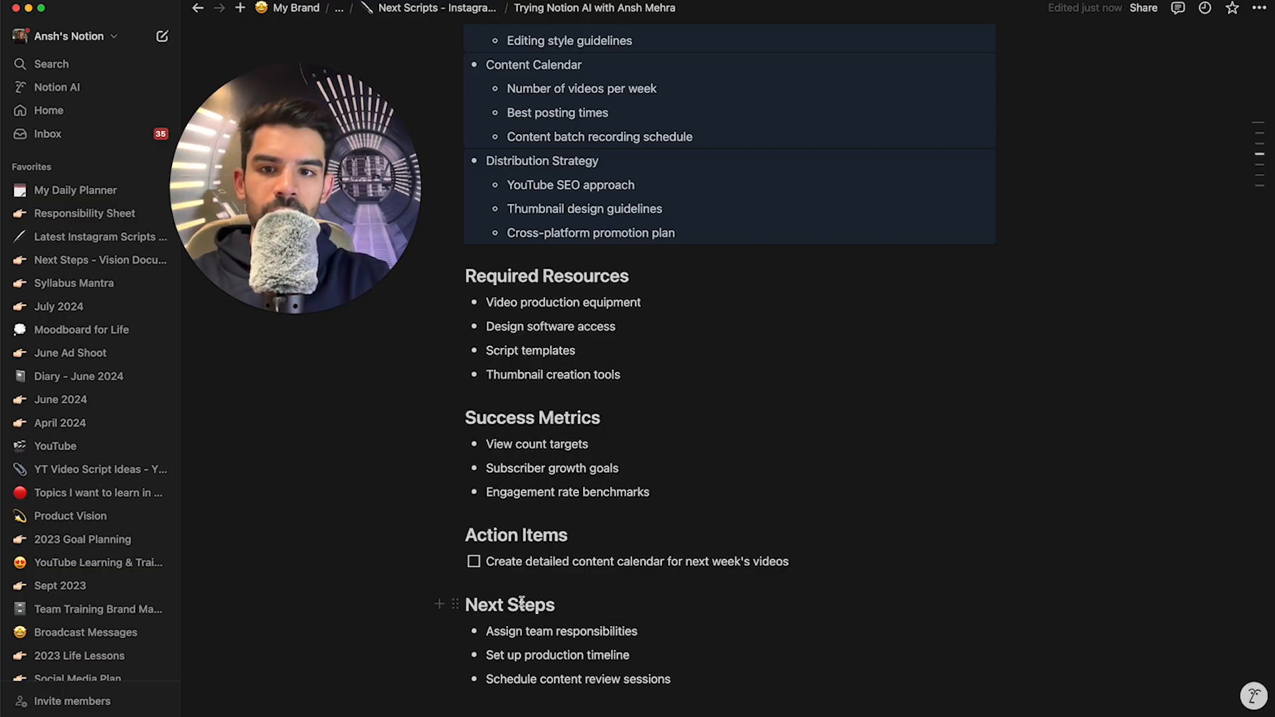
pyautogui.click(648, 428)
pyautogui.scroll(-3, 691, 674)
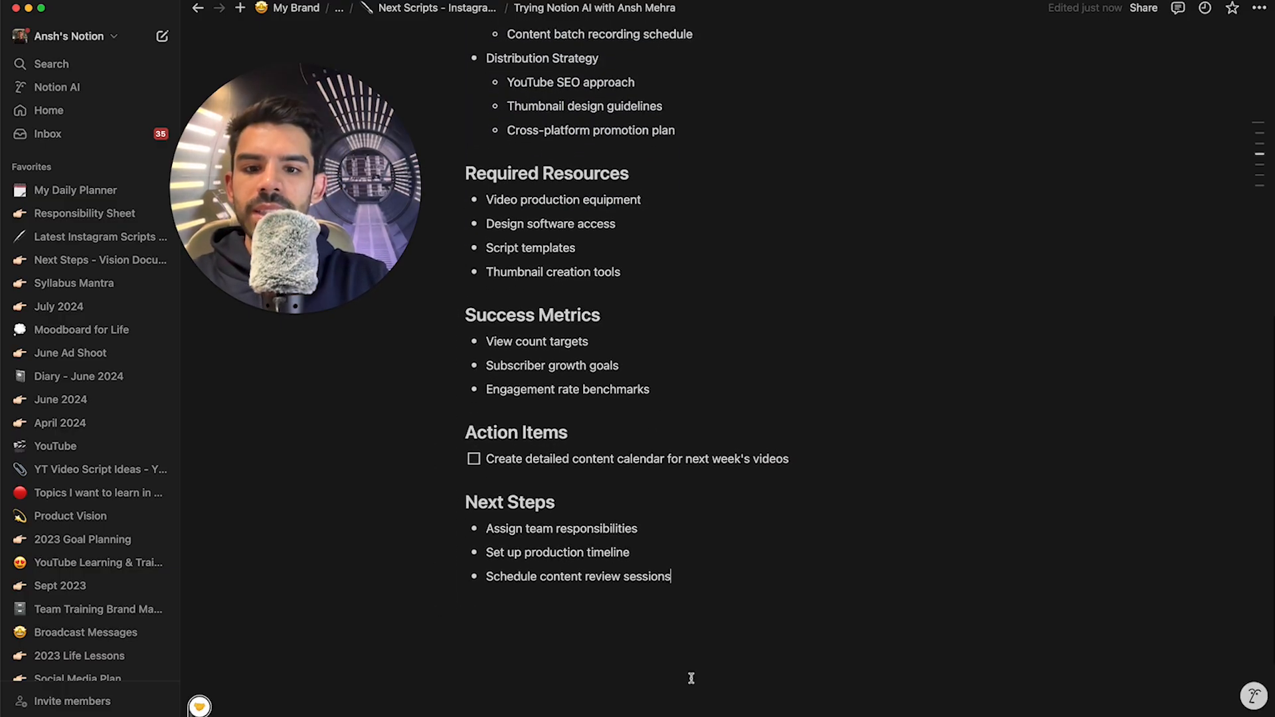
# Below the agenda, generate and accept AI text for "write an email for my team to invite them for this exact agenda".
pyautogui.click(691, 675)
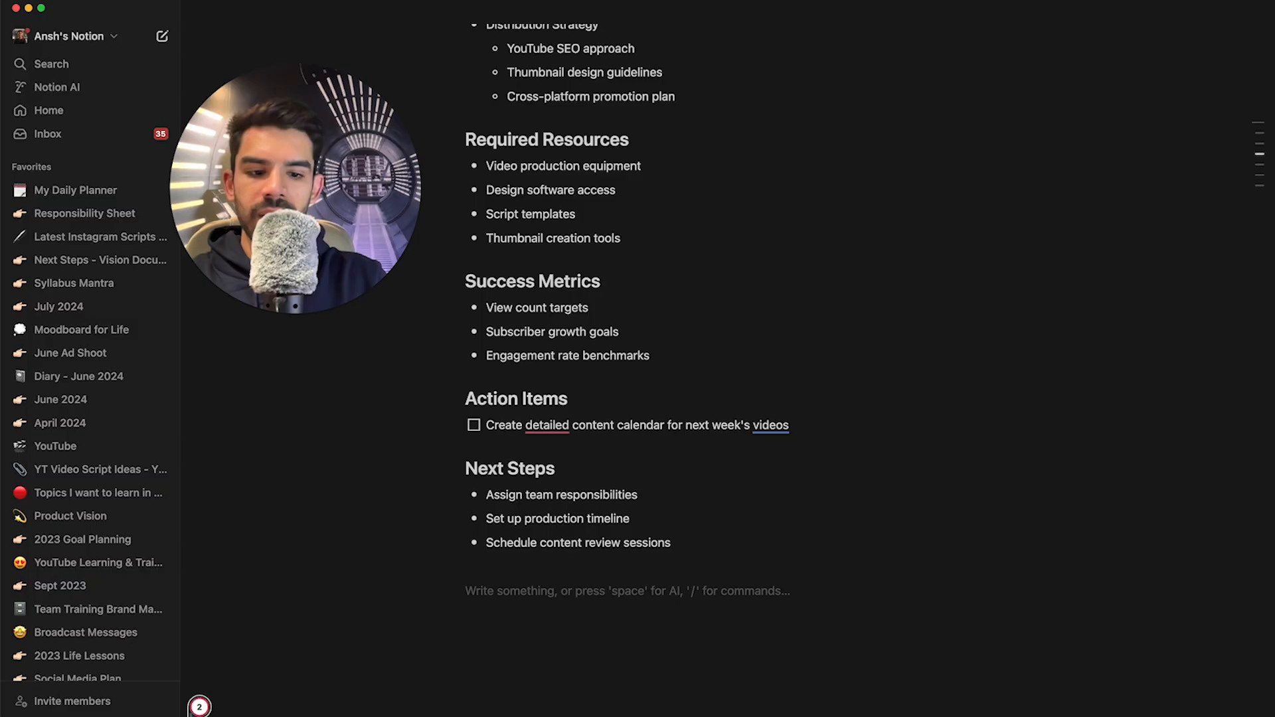
pyautogui.press('space')
pyautogui.write('write an email fo')
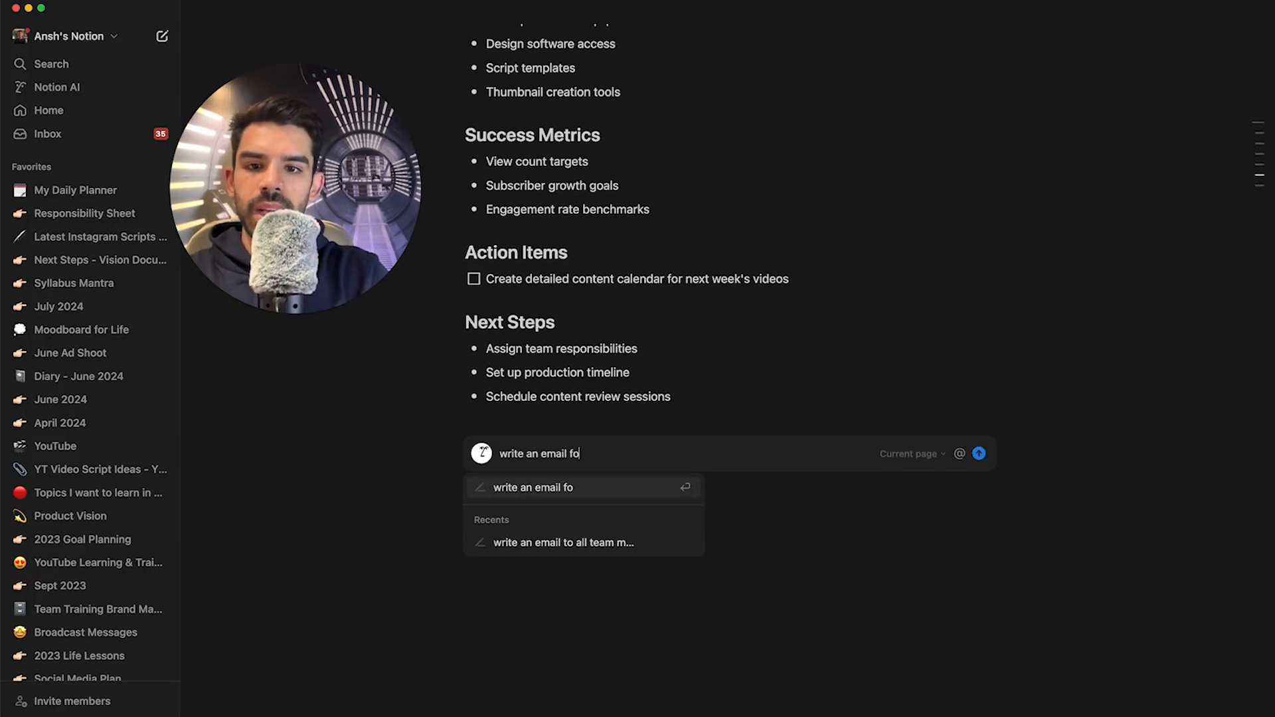
pyautogui.write('r my team to invite them for this exact agenda')
pyautogui.press('Return')
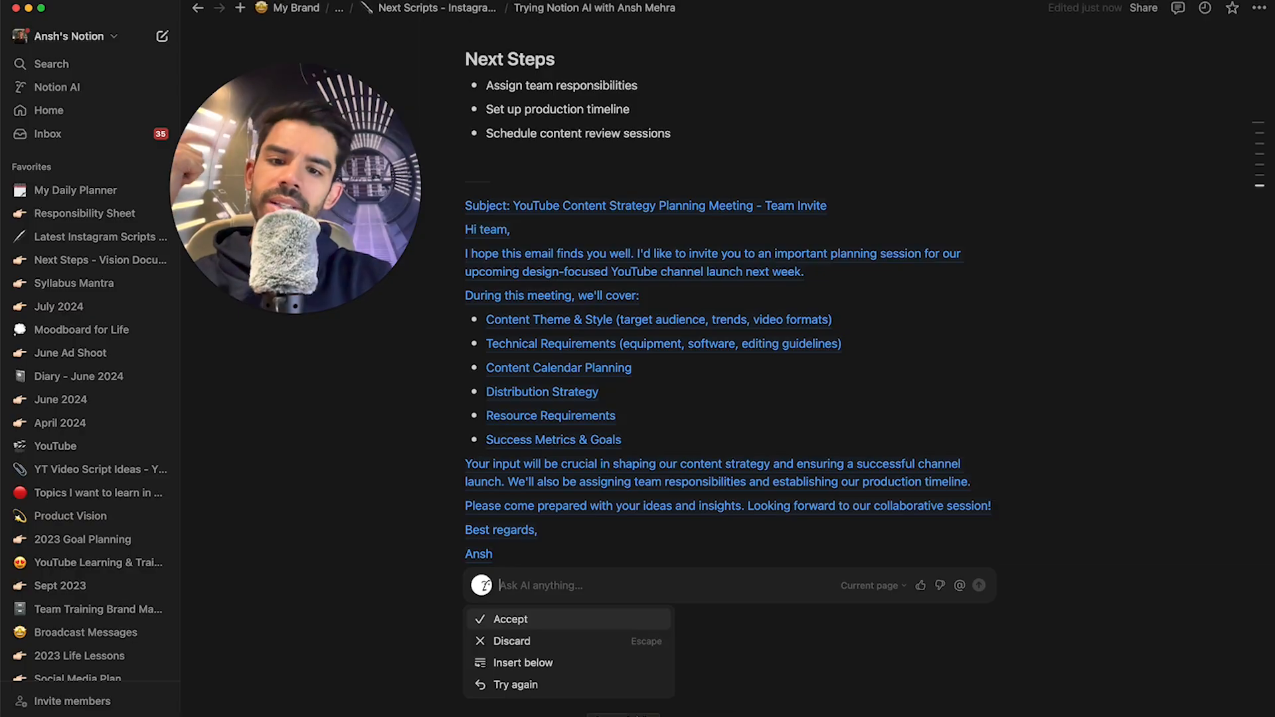
pyautogui.click(549, 619)
pyautogui.click(550, 618)
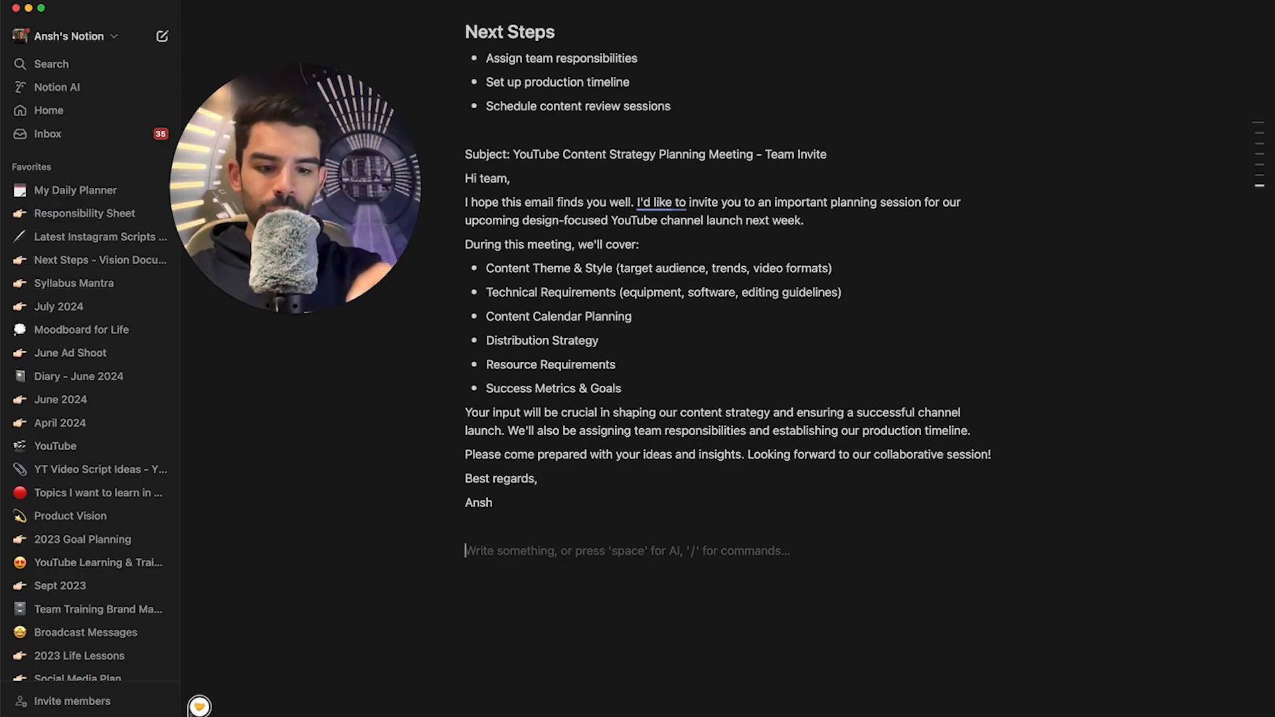
# Below the email, generate and accept AI content for "chalo thode aur example dedo jisme hum content bana paye".
pyautogui.press('space')
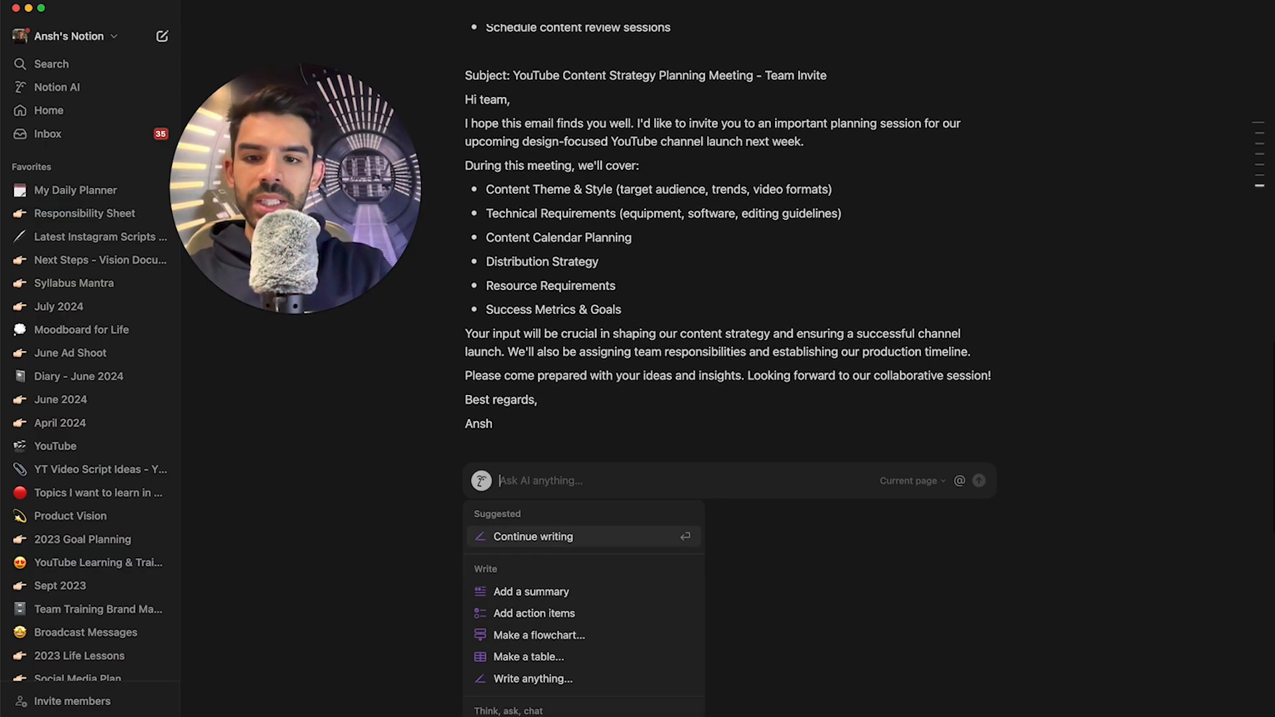
pyautogui.write('chalo thode aur example dedo jisme hum c')
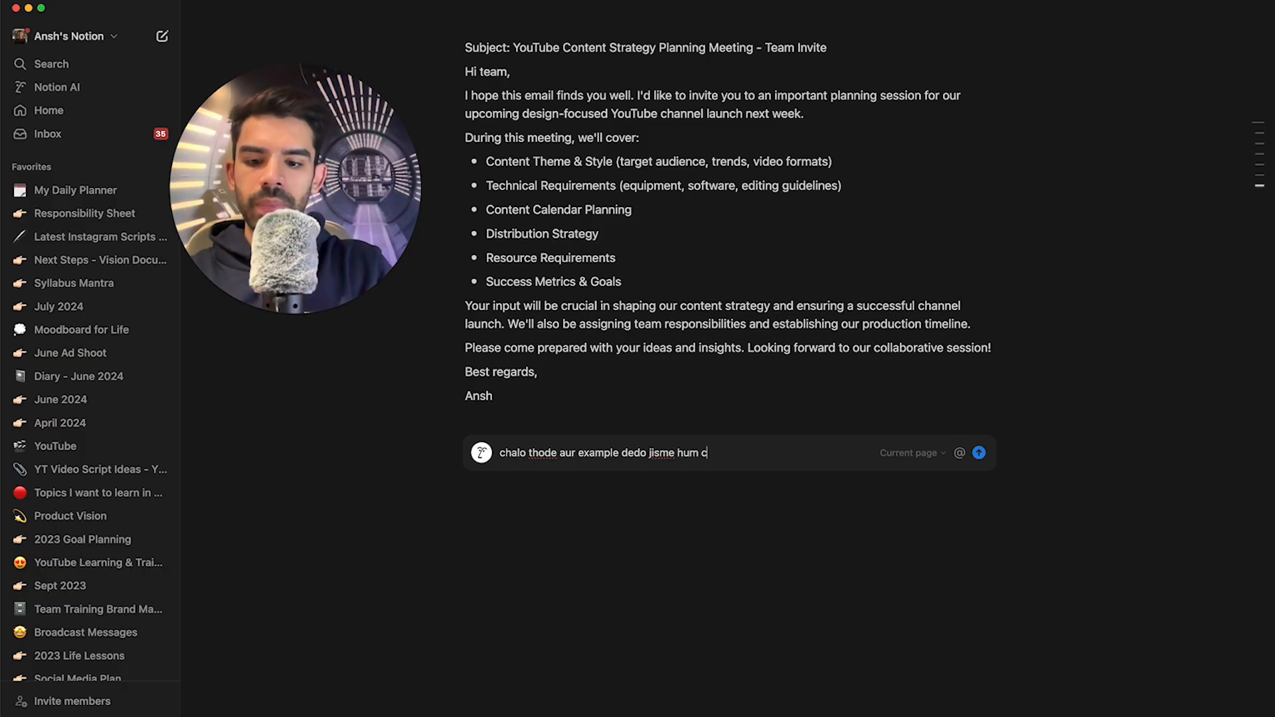
pyautogui.write('ontent bana paye')
pyautogui.press('Return')
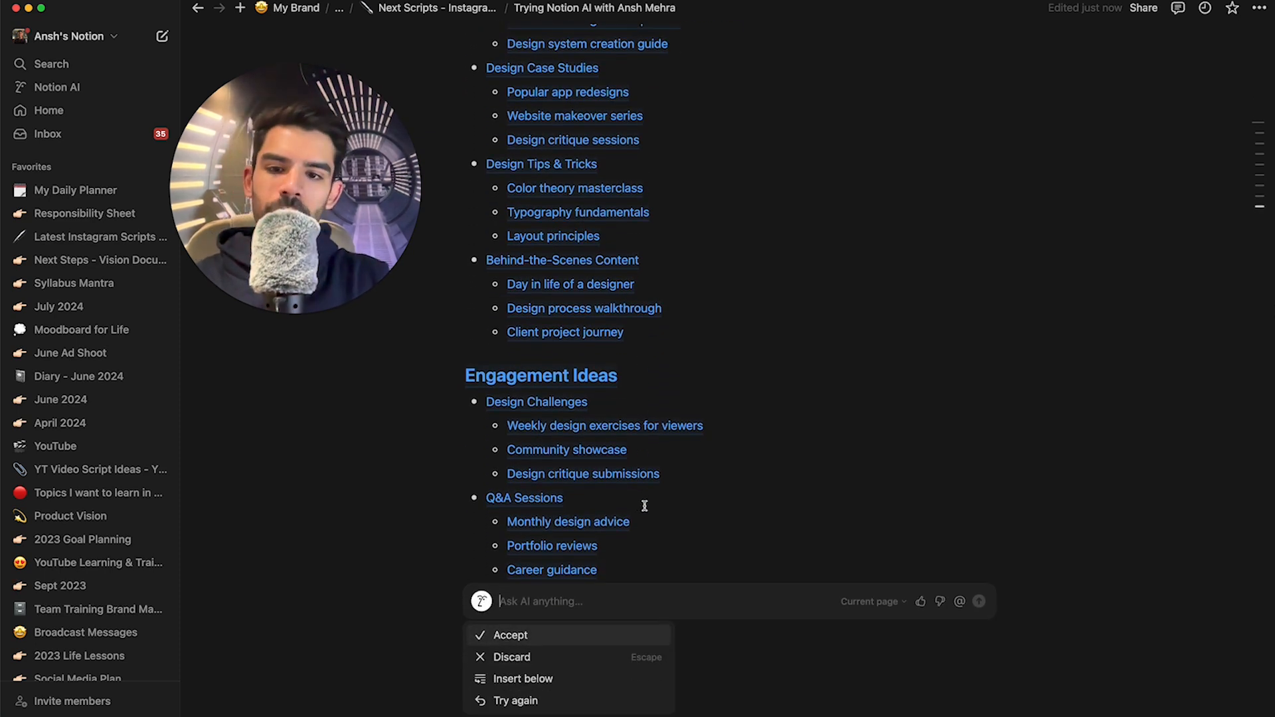
pyautogui.click(517, 634)
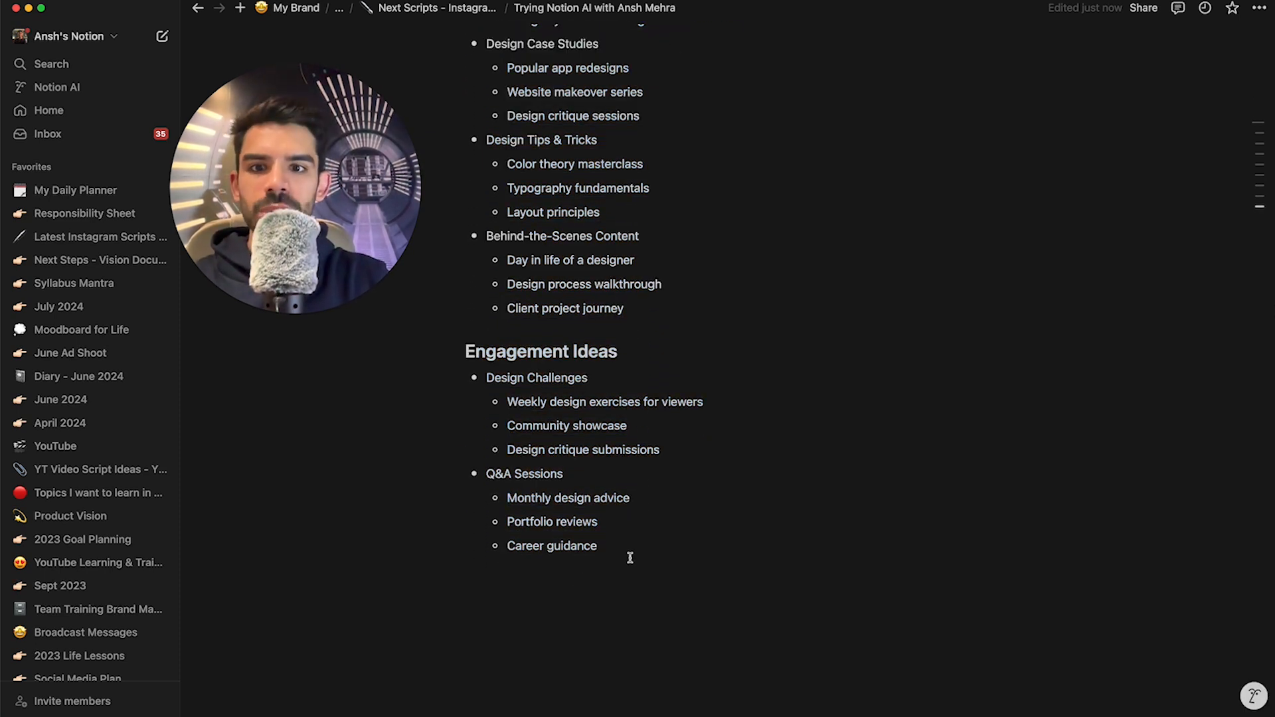
pyautogui.click(603, 574)
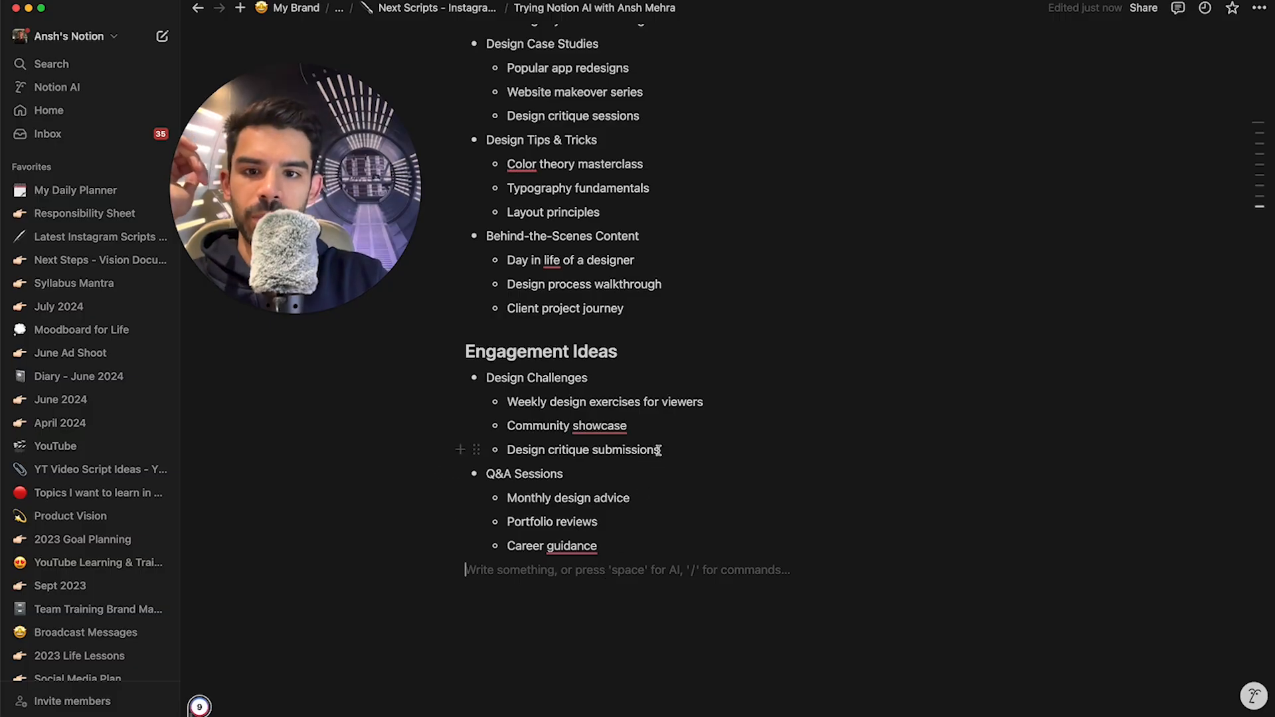
# Select the "Weekly design exercises for viewers" bullet, review the AI editing options for it, and close them without applying any.
pyautogui.moveTo(705, 404); pyautogui.dragTo(508, 402)
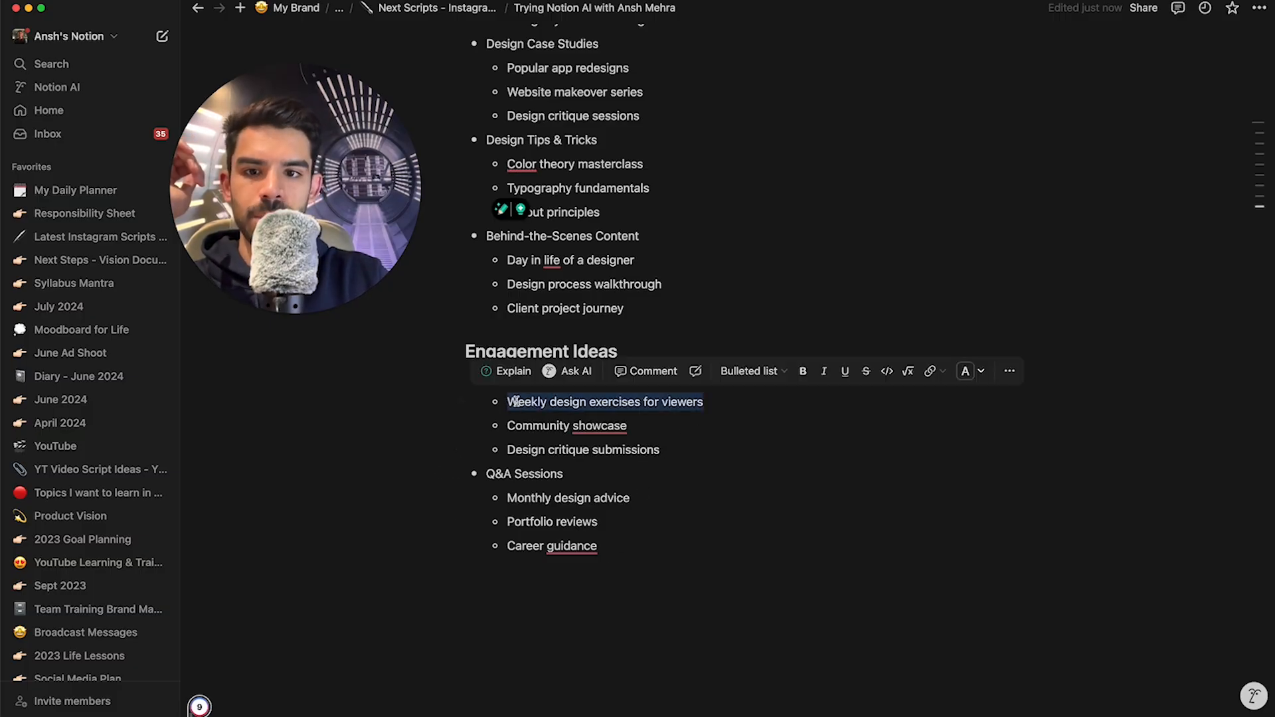
pyautogui.click(569, 375)
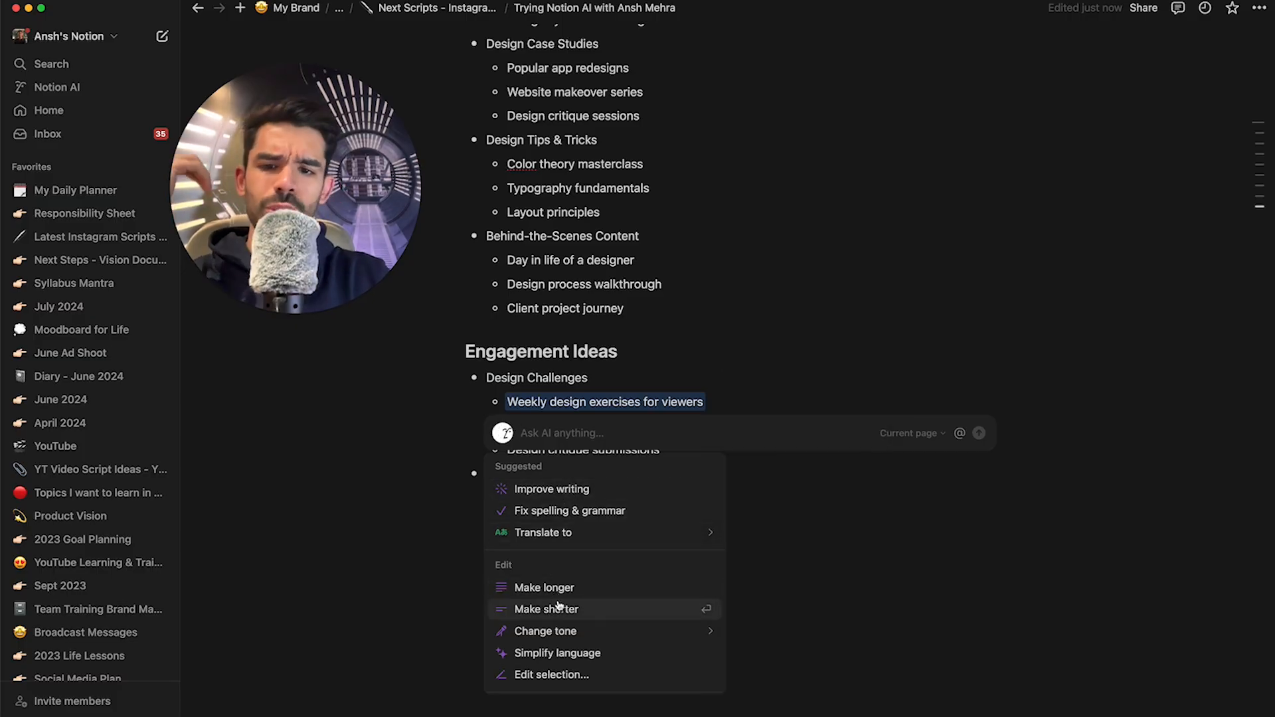
pyautogui.press('Escape')
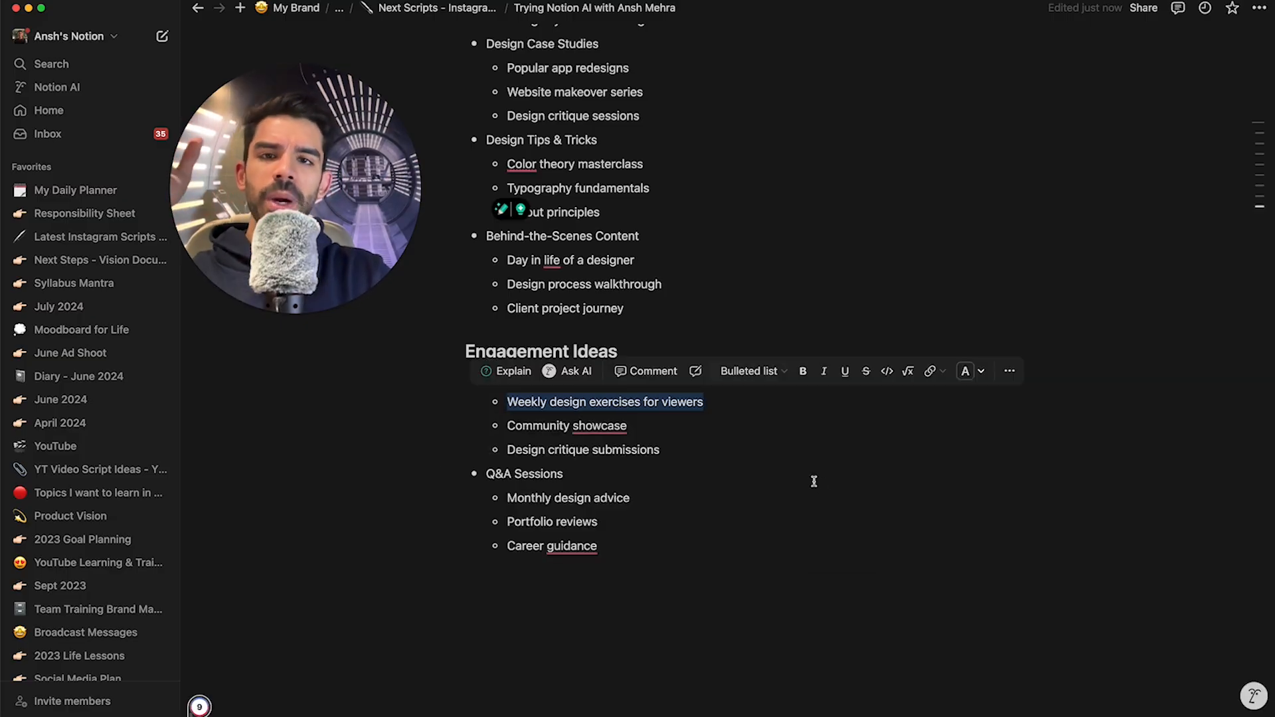
pyautogui.scroll(-1, 814, 481)
pyautogui.click(659, 521)
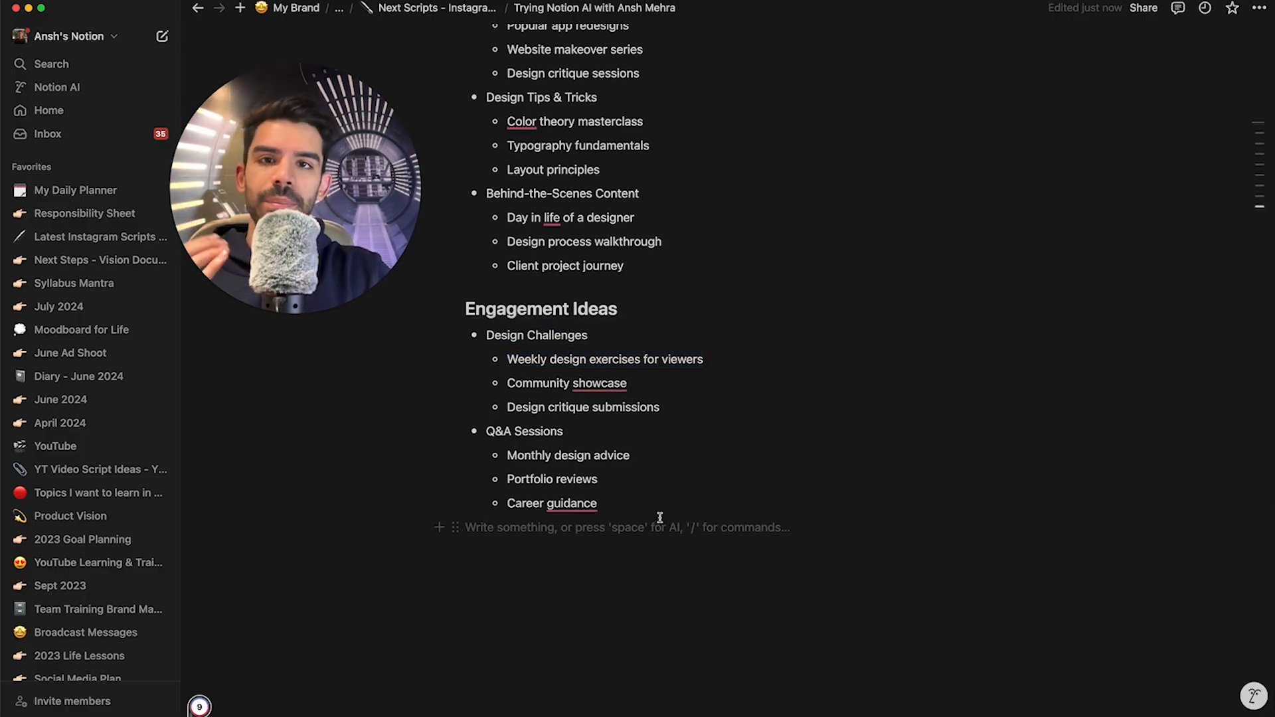
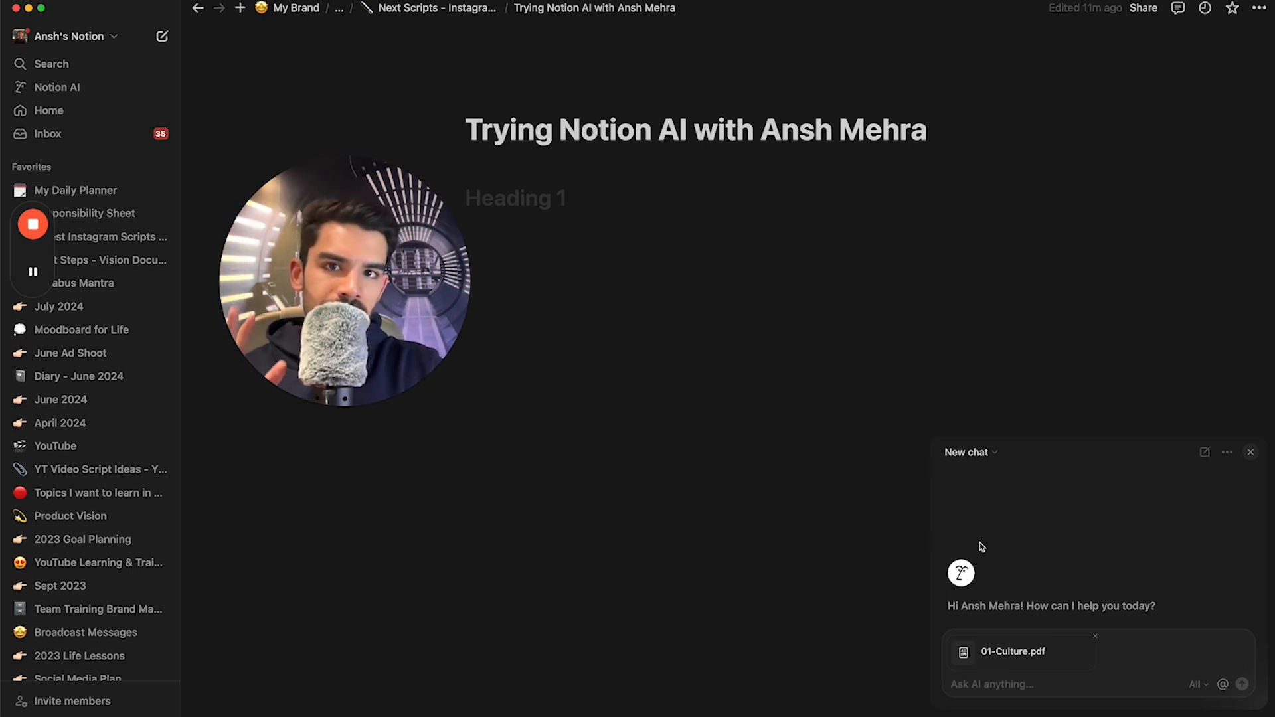
# Ask the AI chat about 01-Culture.pdf: "Read this PDF and write down key learnings and a list of call to actions for my team.".
pyautogui.click(1013, 679)
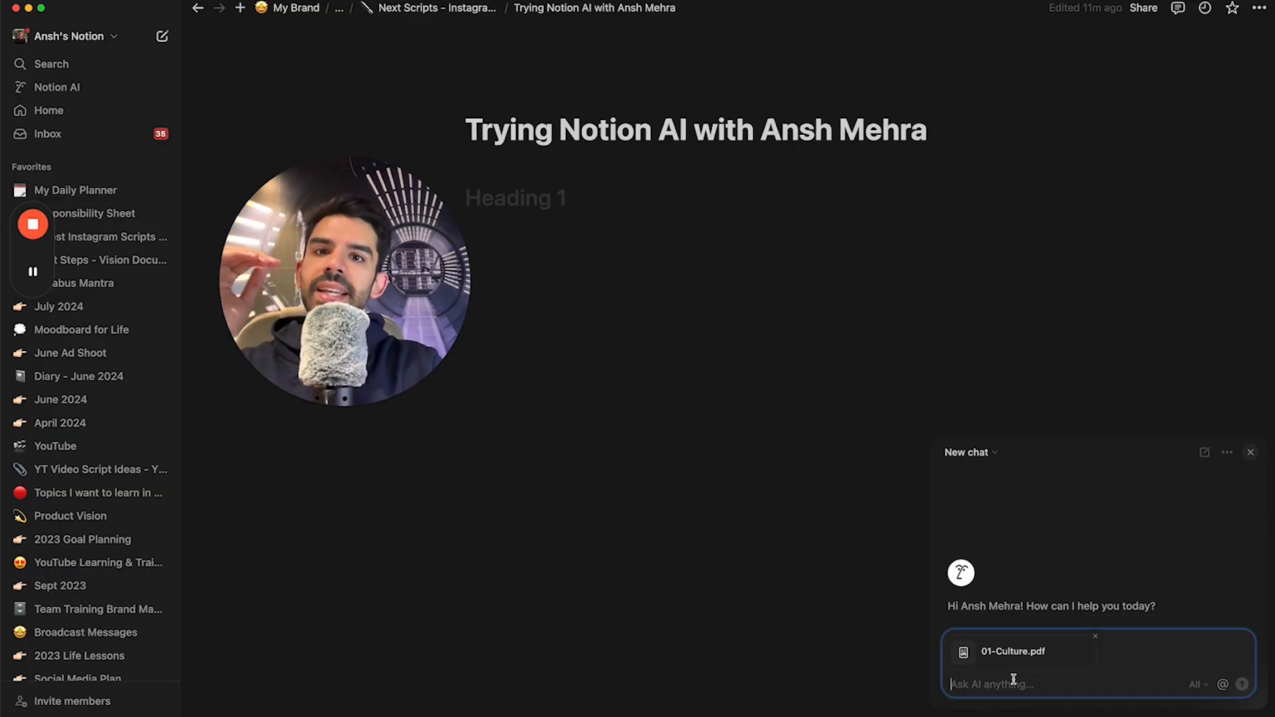
pyautogui.write('R')
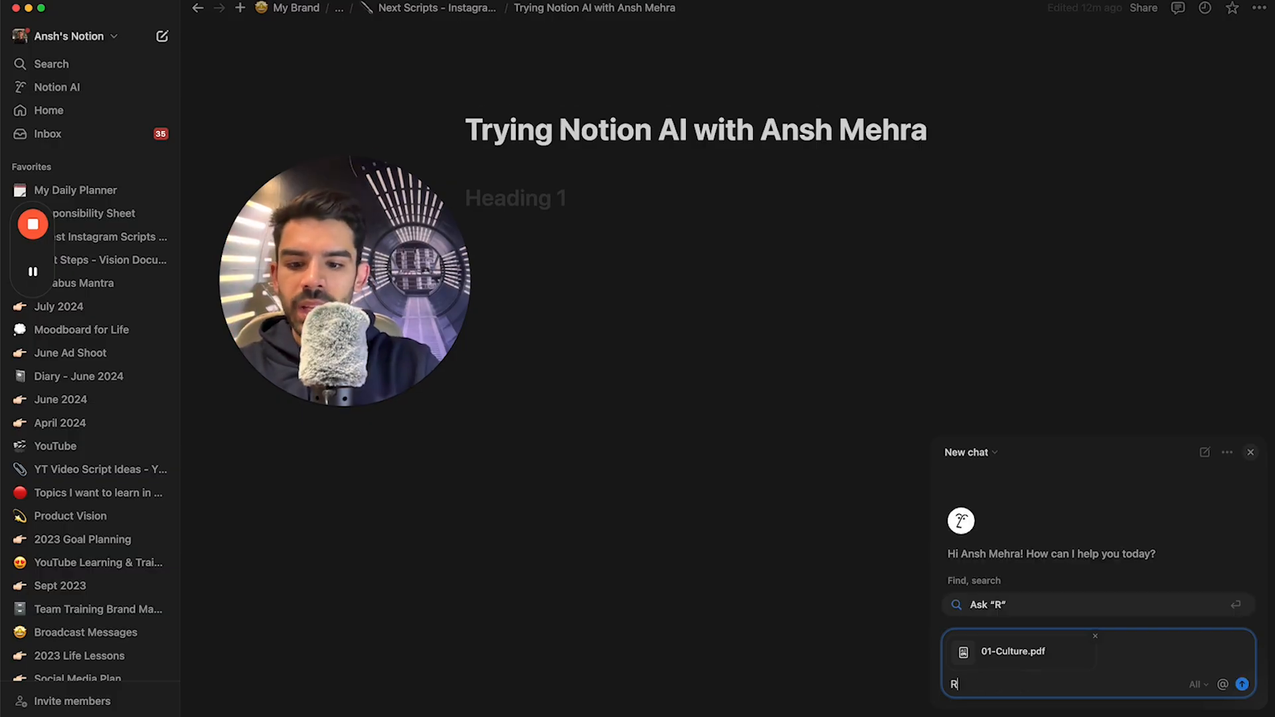
pyautogui.write('ead this PDF and')
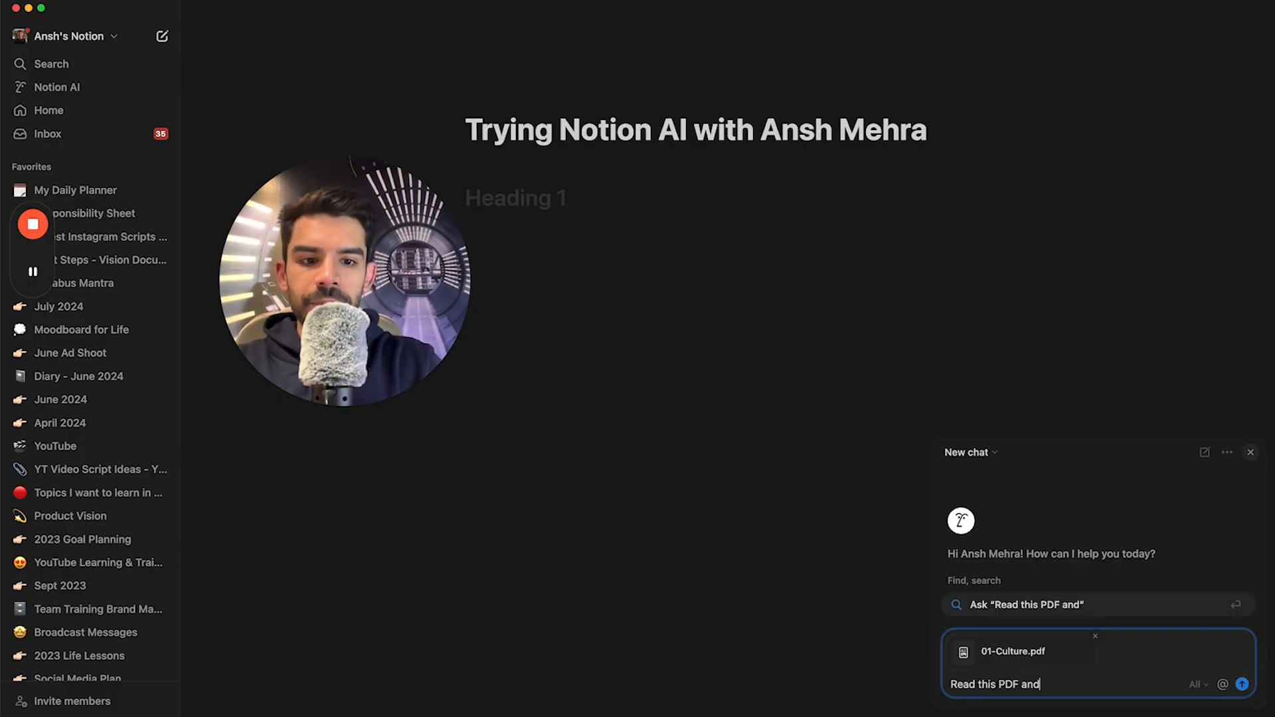
pyautogui.write(' write down key le')
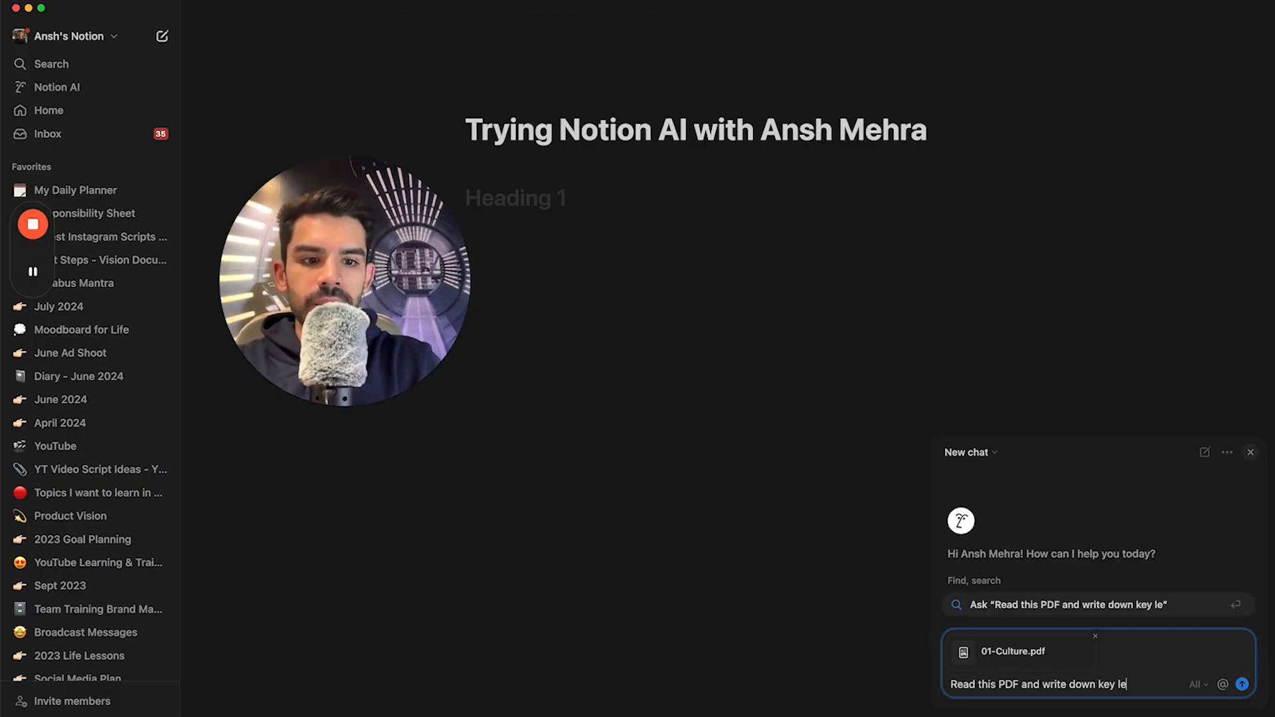
pyautogui.write('arnings and a list')
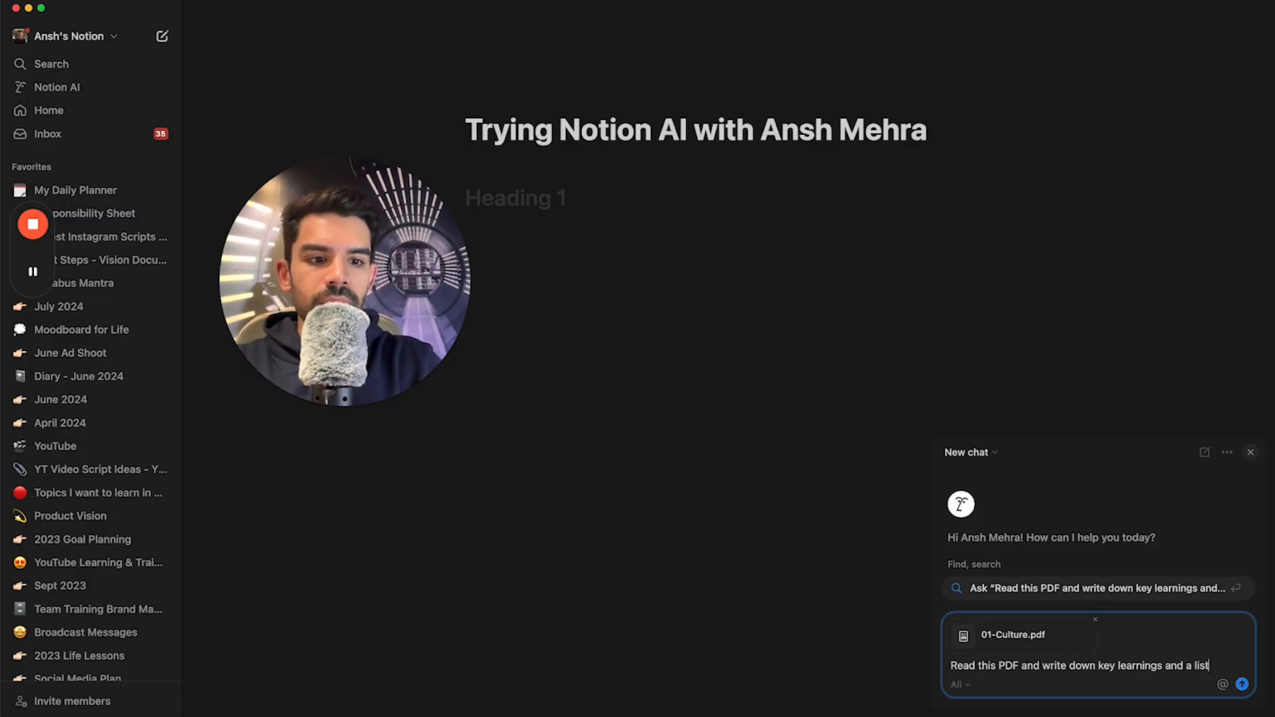
pyautogui.write(' of call to actions')
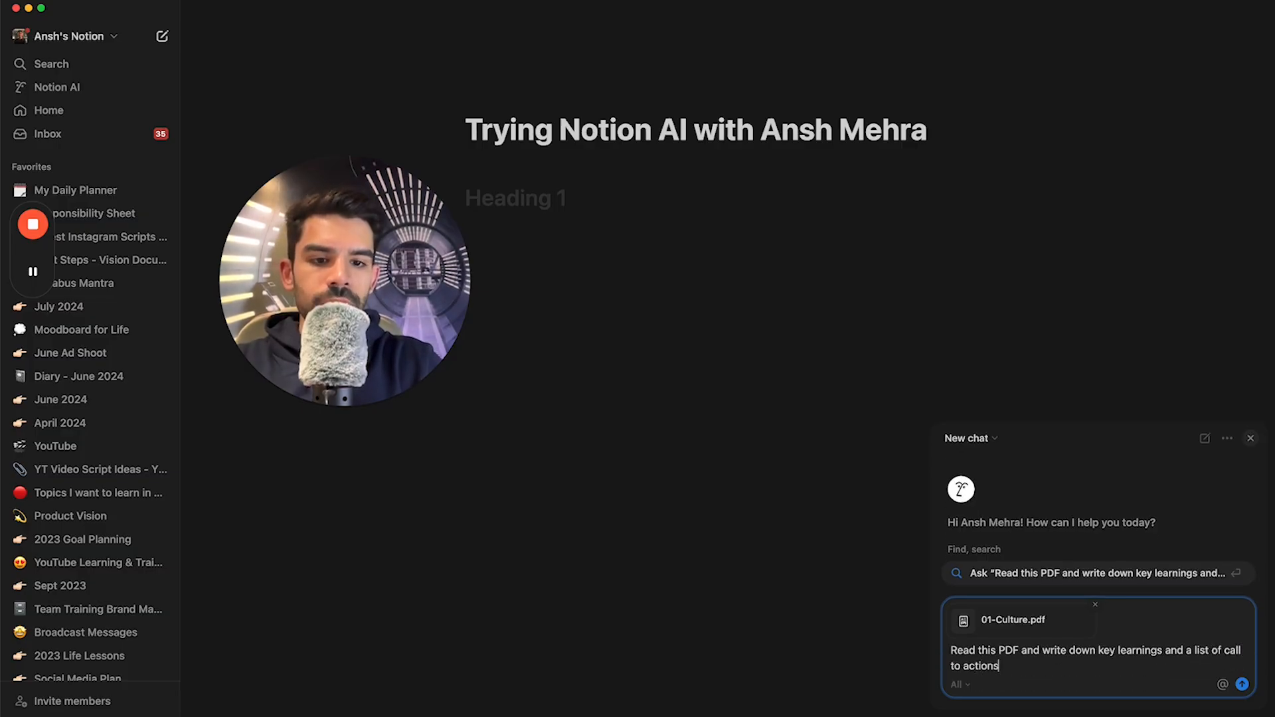
pyautogui.write(' for my team.')
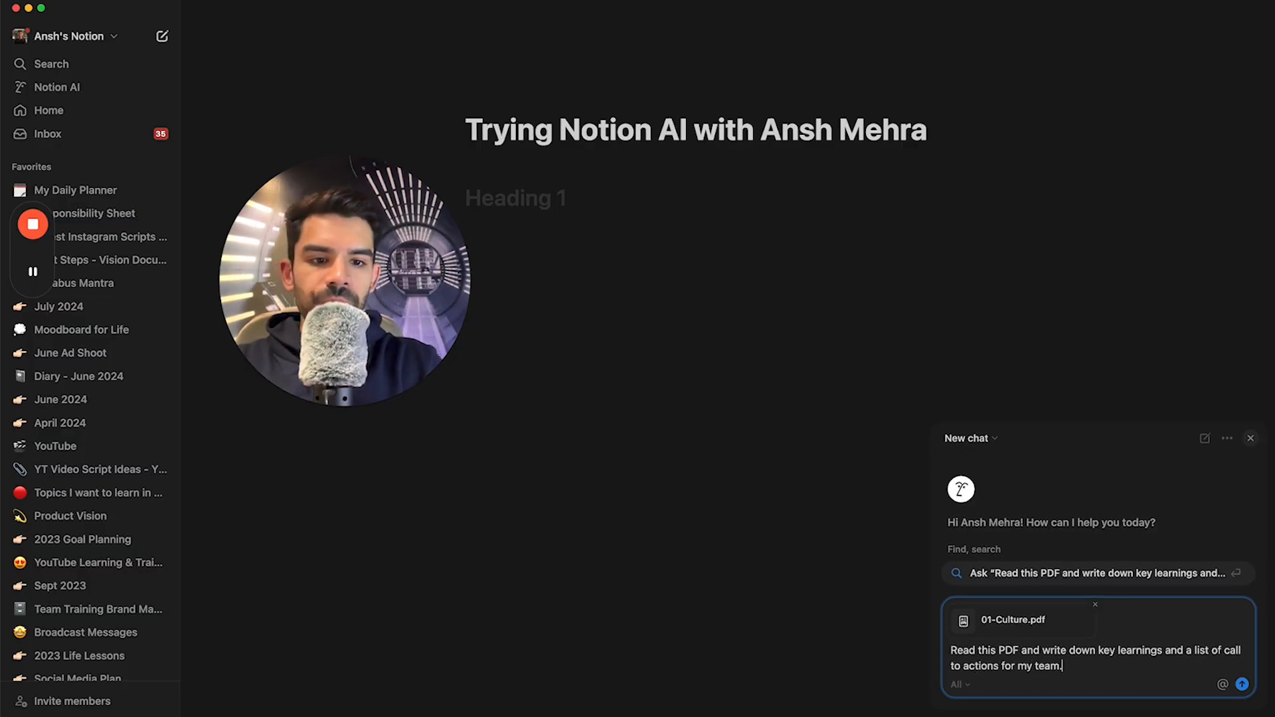
pyautogui.press('Return')
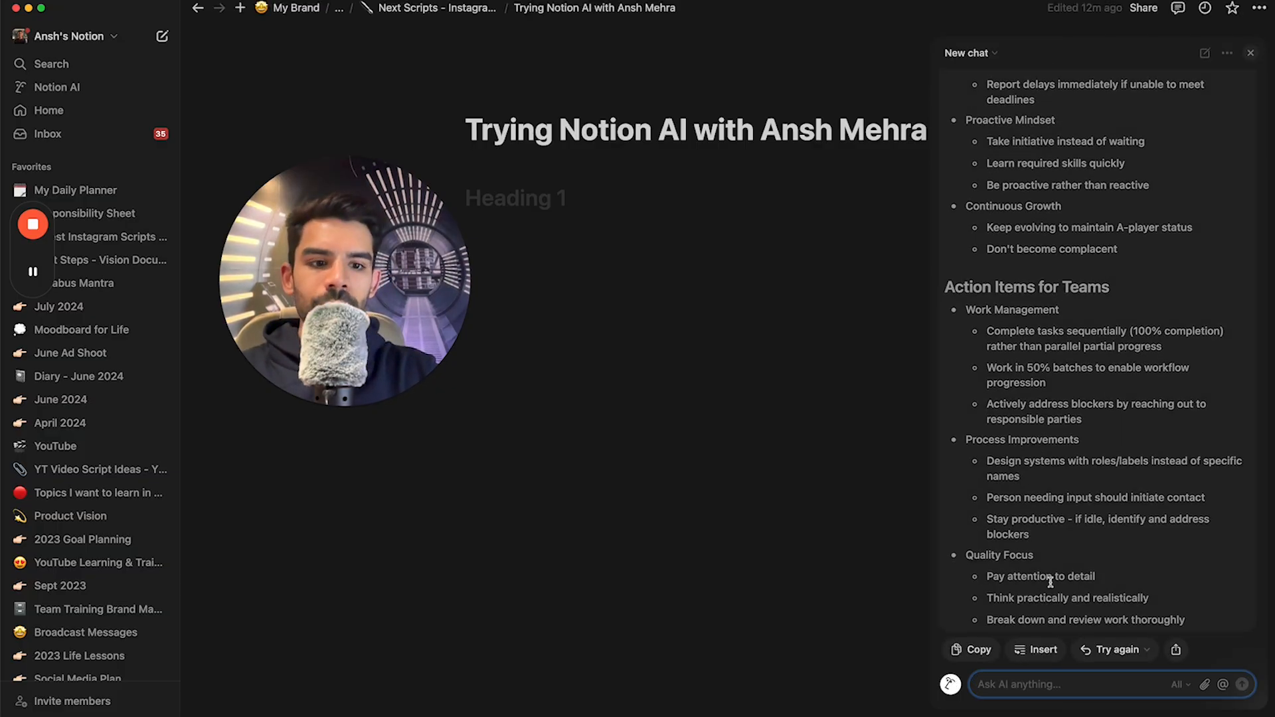
# Insert the AI chat's key learnings and action items into the page and deselect the inserted blocks.
pyautogui.click(1147, 650)
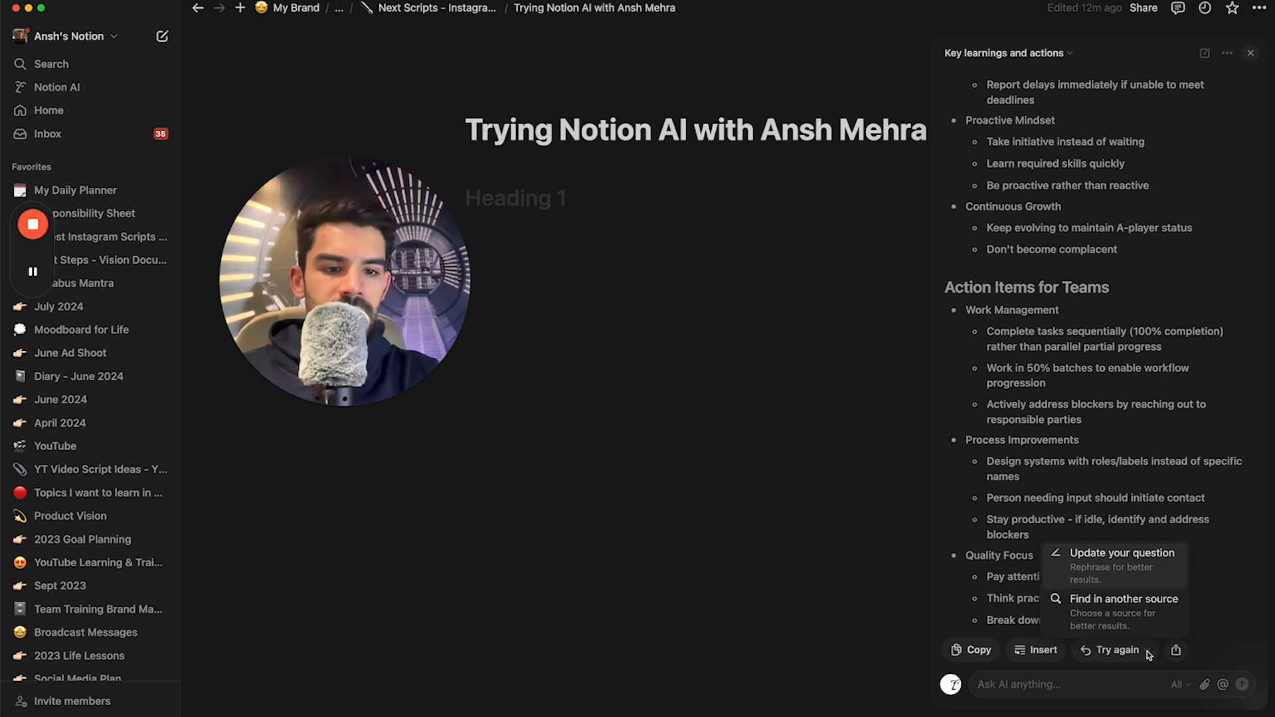
pyautogui.click(1113, 676)
pyautogui.click(1037, 650)
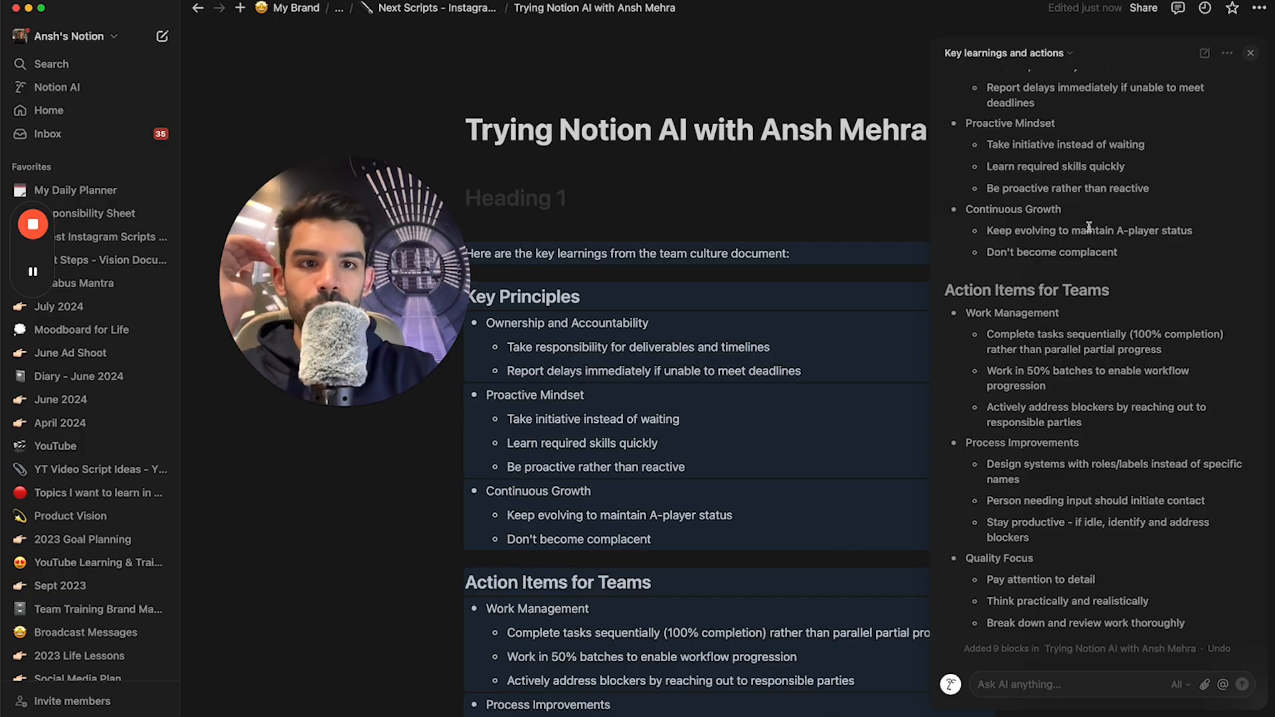
pyautogui.click(640, 224)
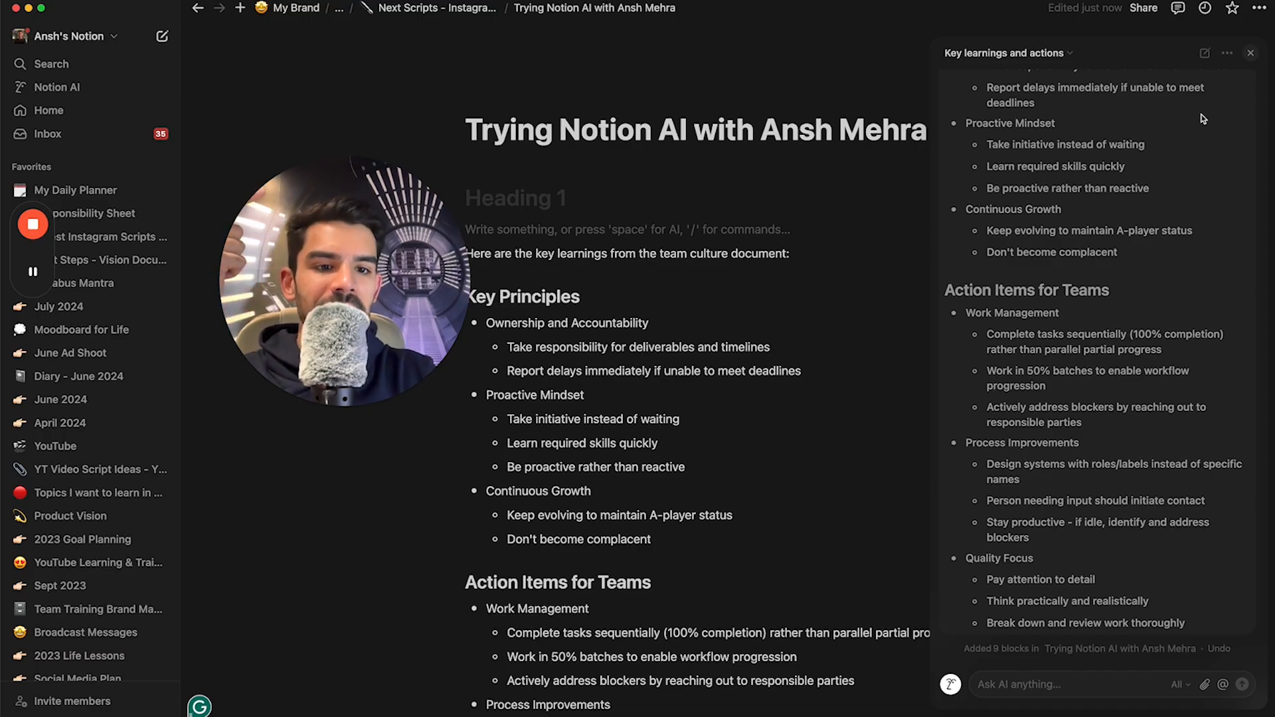
# Start a new AI chat and attach the image 01-Poster 2.jpg from the Desktop.
pyautogui.click(1204, 53)
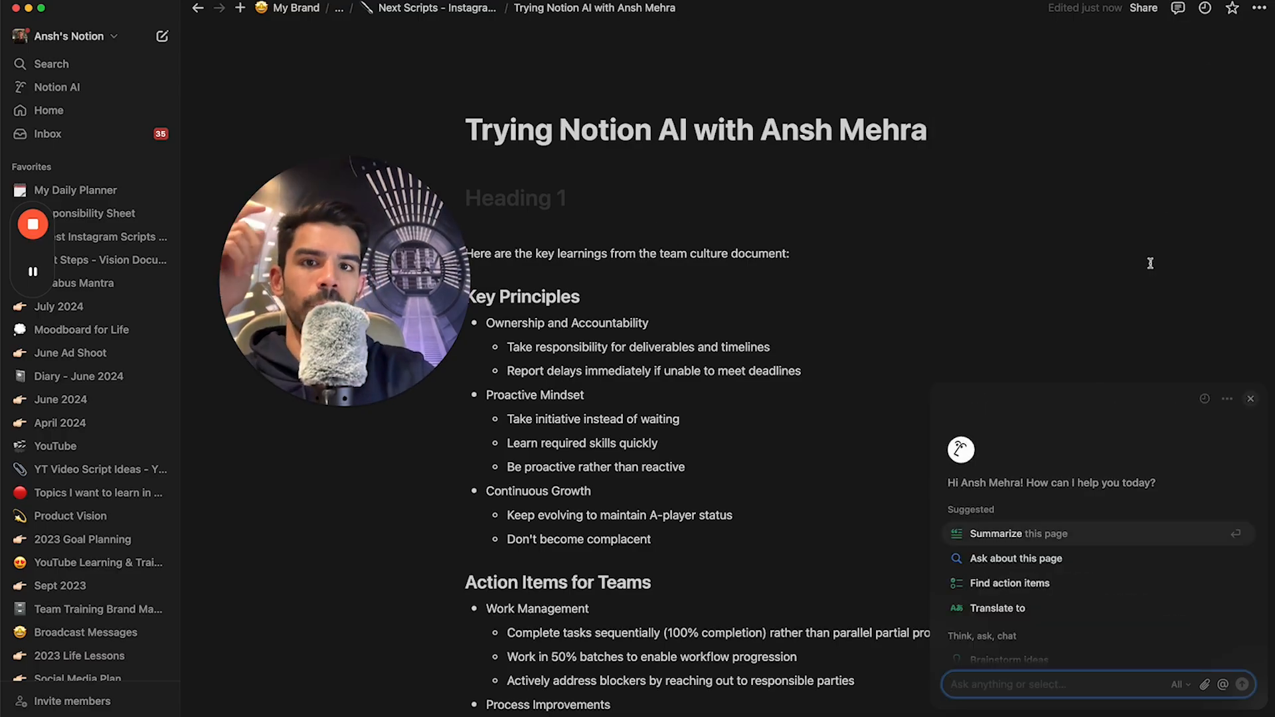
pyautogui.click(1205, 684)
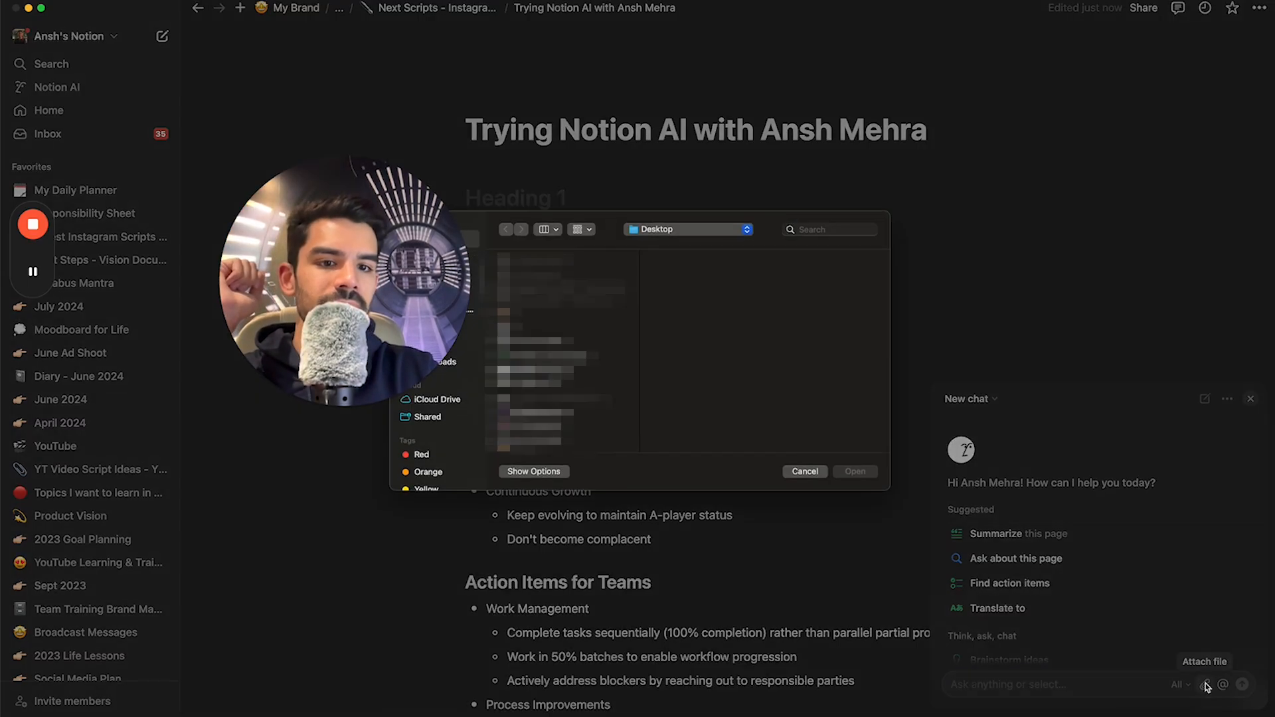
pyautogui.doubleClick(552, 424)
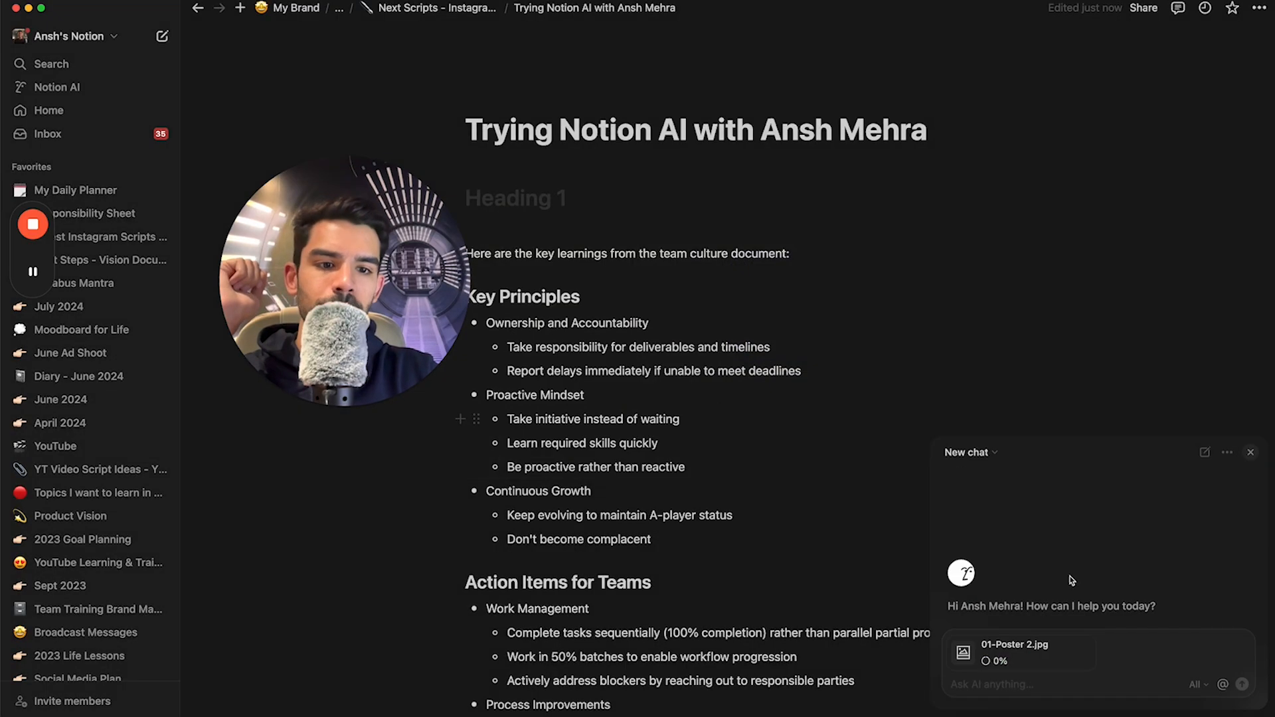
# Ask the AI chat "Mujhe bhi aesa poster banana hain, can u reverse engineer this and breakdown the entire design of this?".
pyautogui.click(1000, 685)
pyautogui.write('Mu')
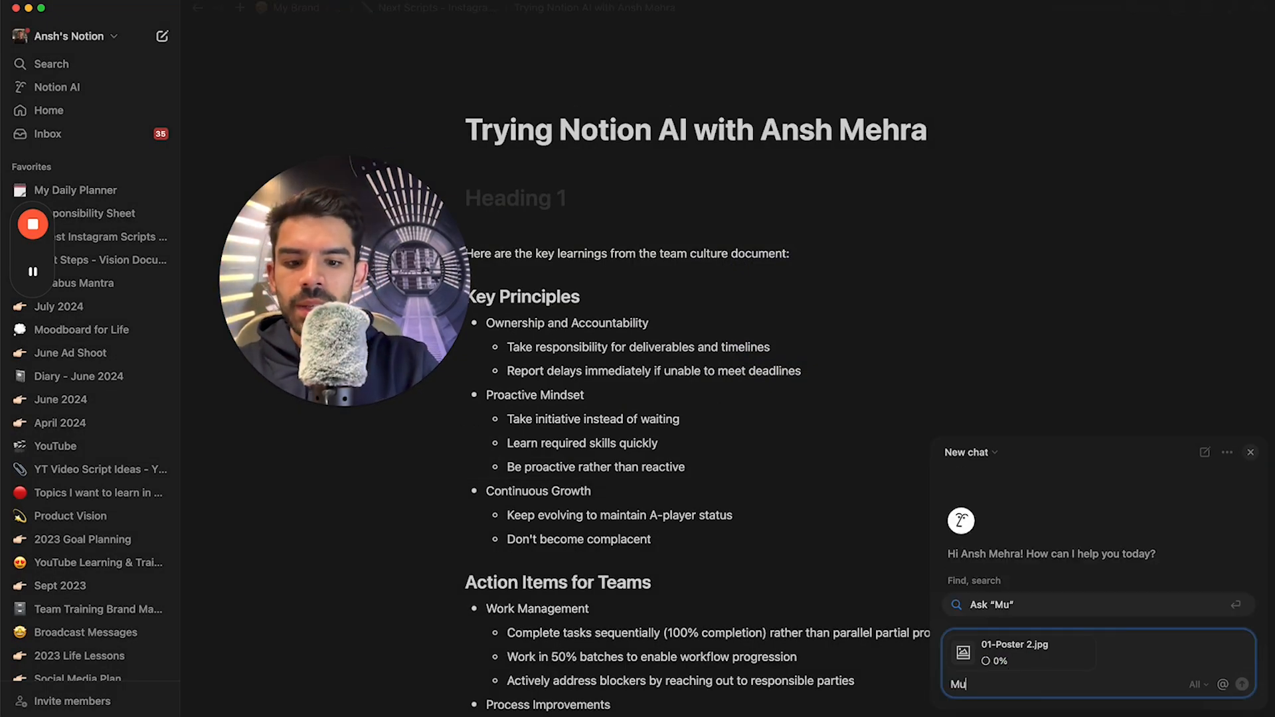
pyautogui.write('jhe bhi aesa p')
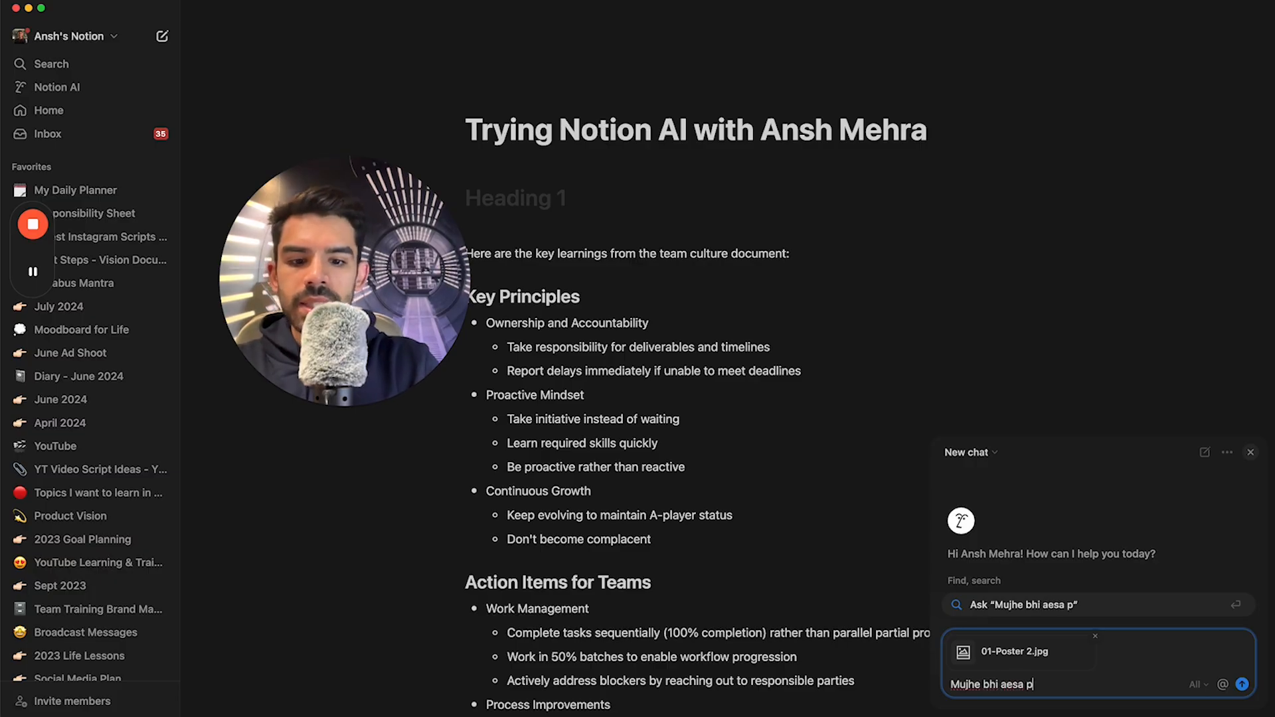
pyautogui.write('oster banana hain, c')
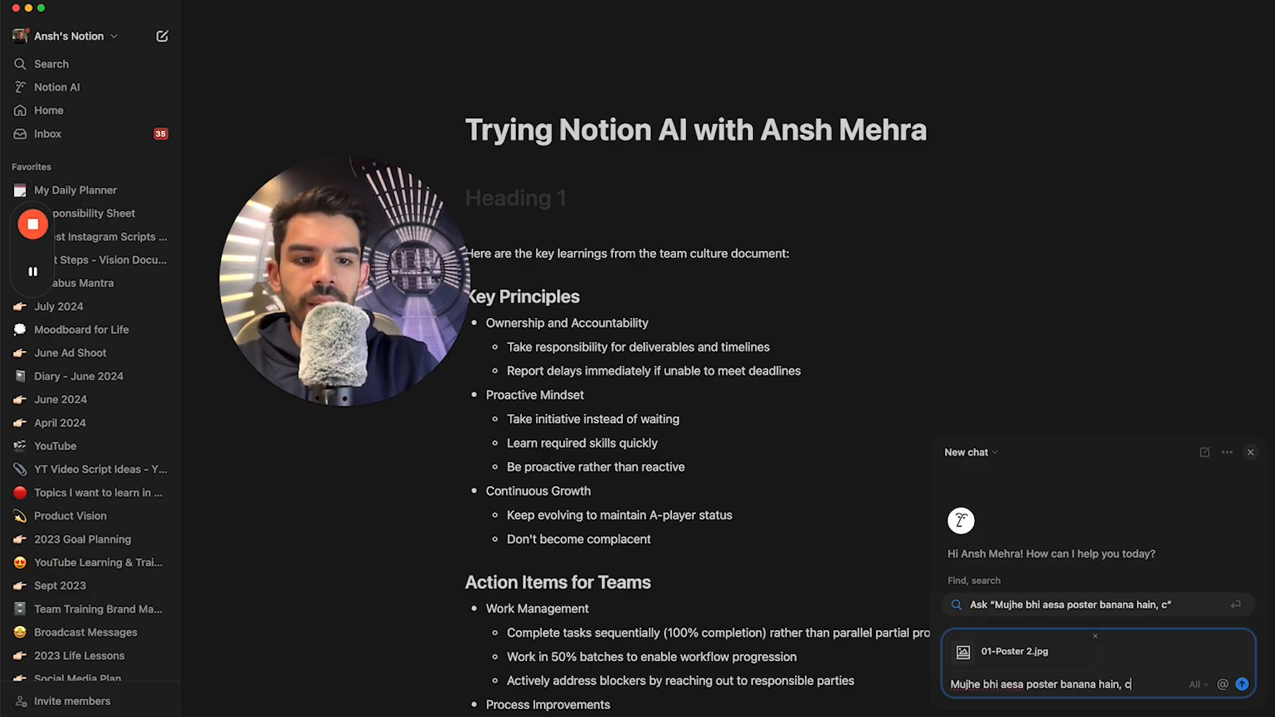
pyautogui.write('an u reverse engineer this and ')
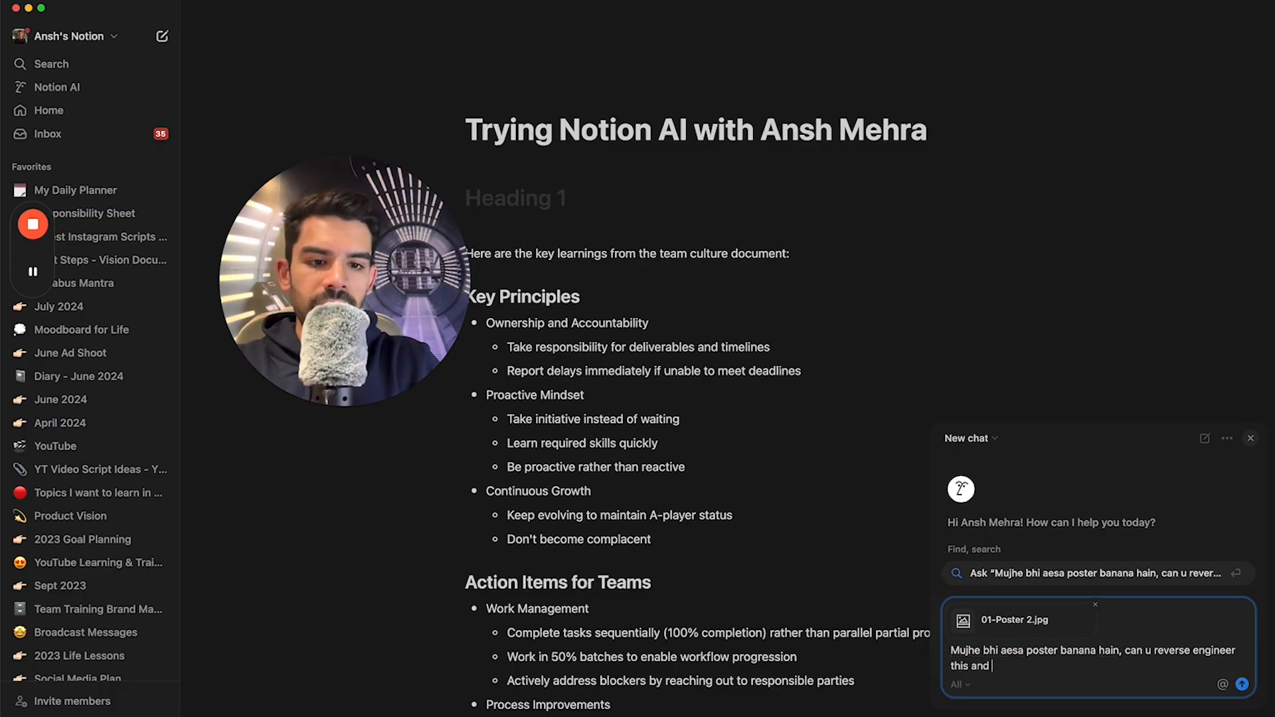
pyautogui.write('breakdown the entir')
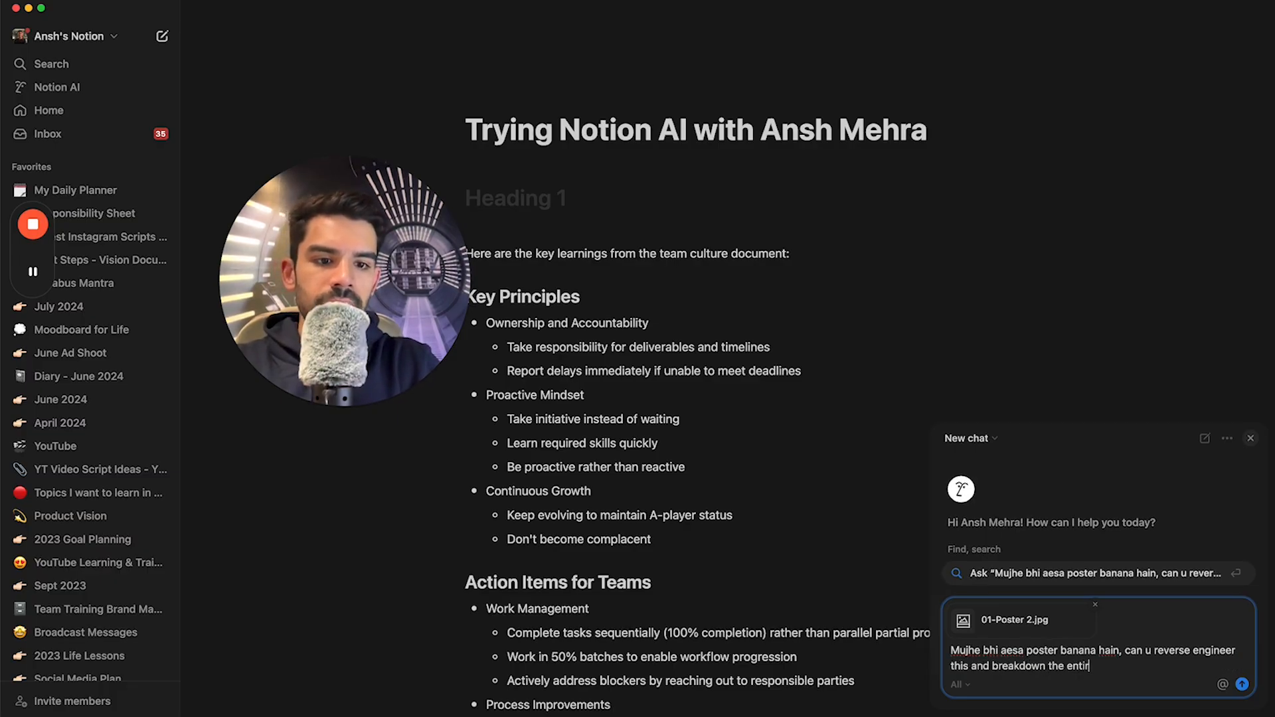
pyautogui.write('e design of this?')
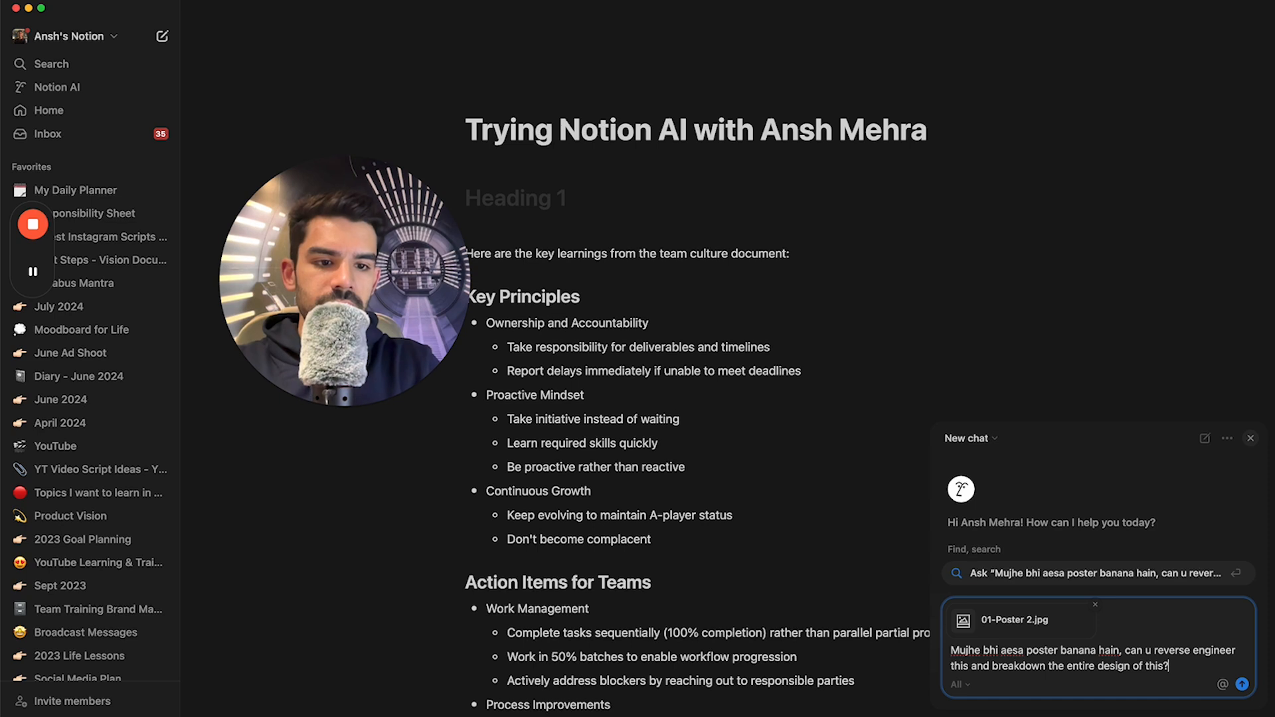
pyautogui.press('Return')
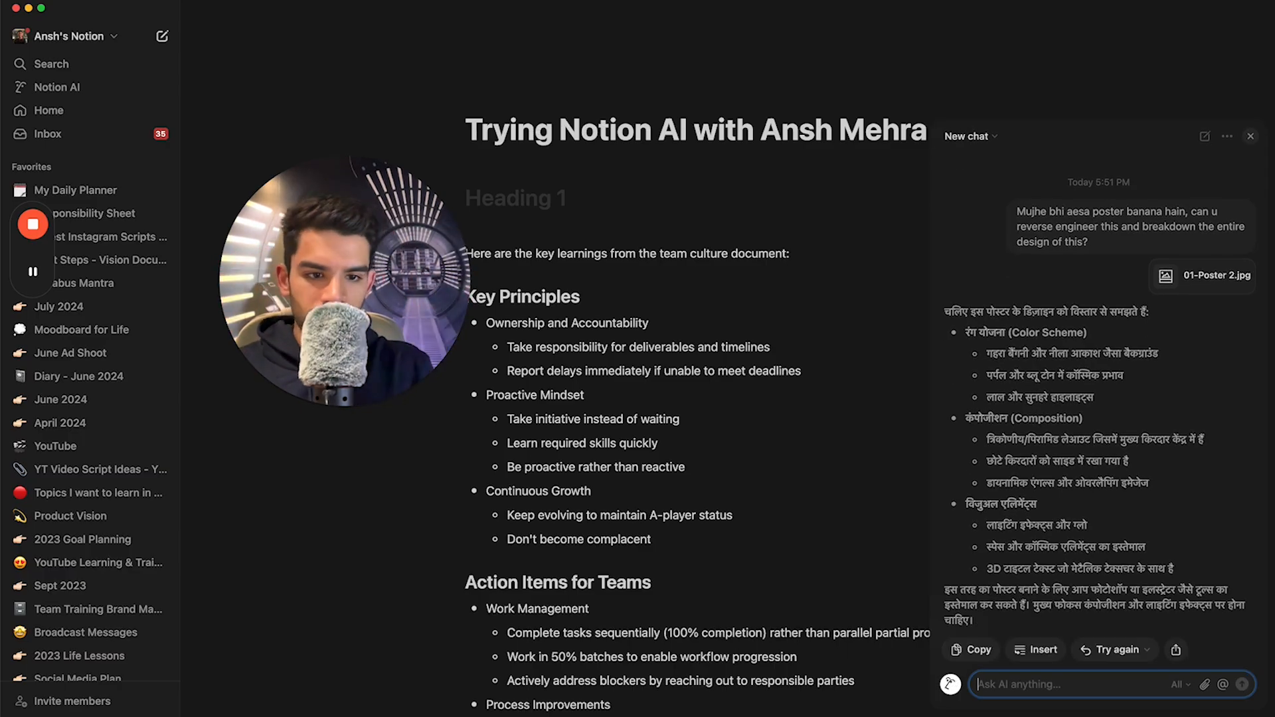
# Ask the AI chat "write again using english characters but keep the answer in Hindi", and close the chat panel.
pyautogui.write('wr')
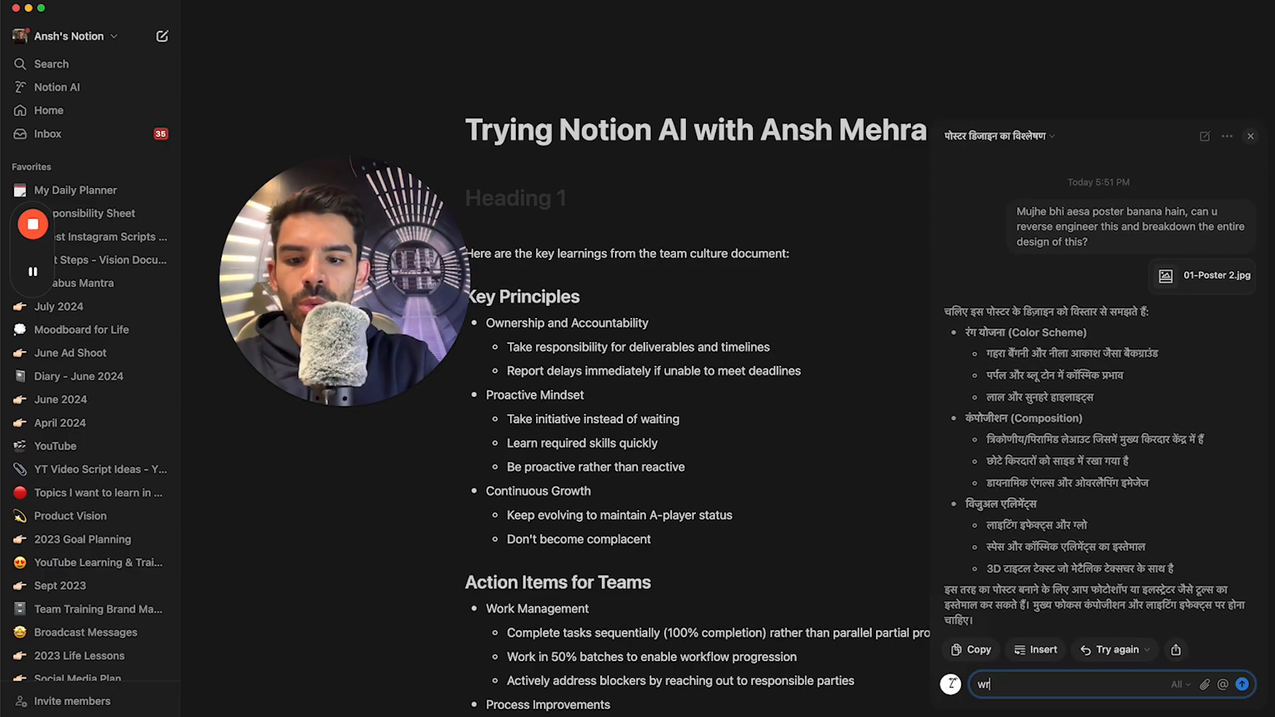
pyautogui.write('ite again using e')
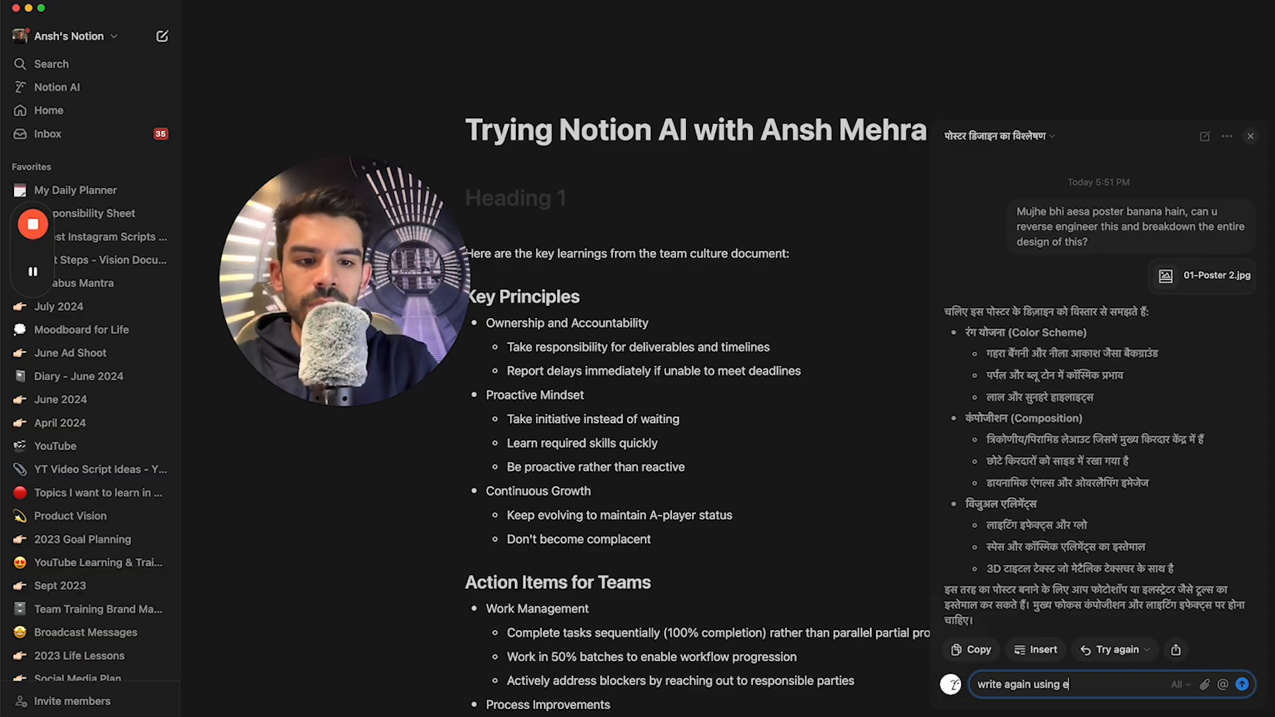
pyautogui.write('nglish characters')
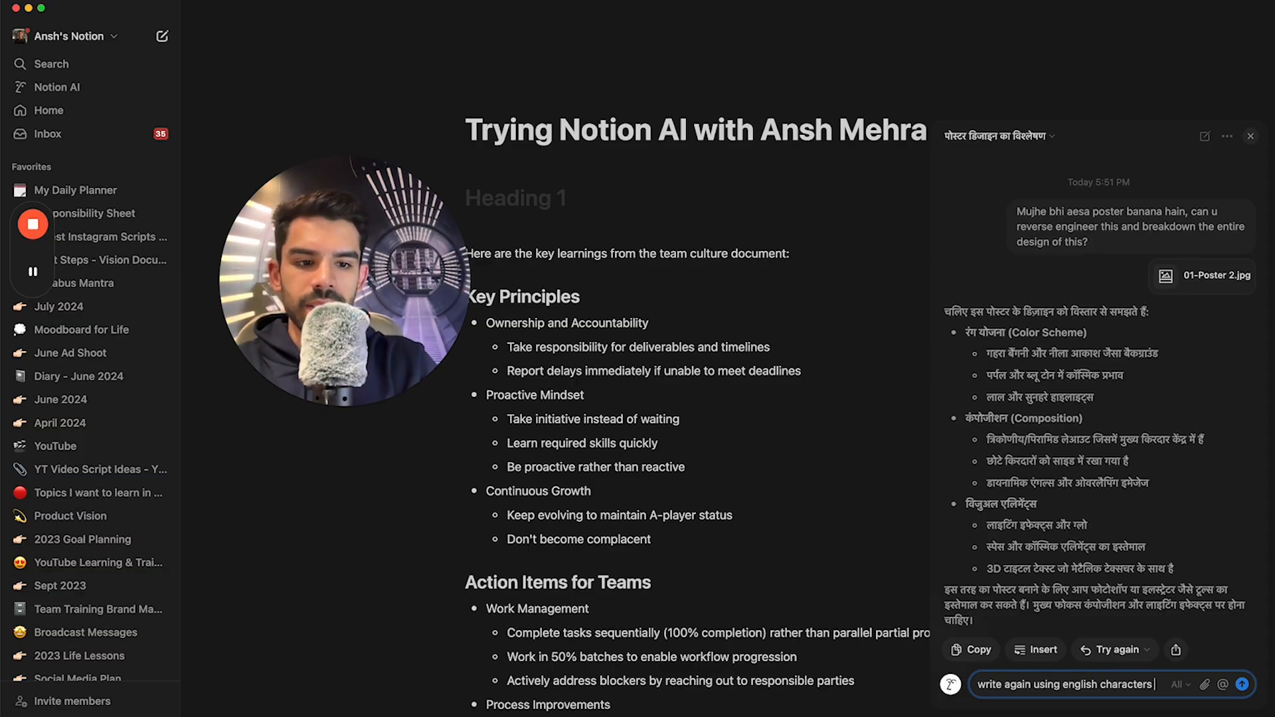
pyautogui.write(' but keep the ans')
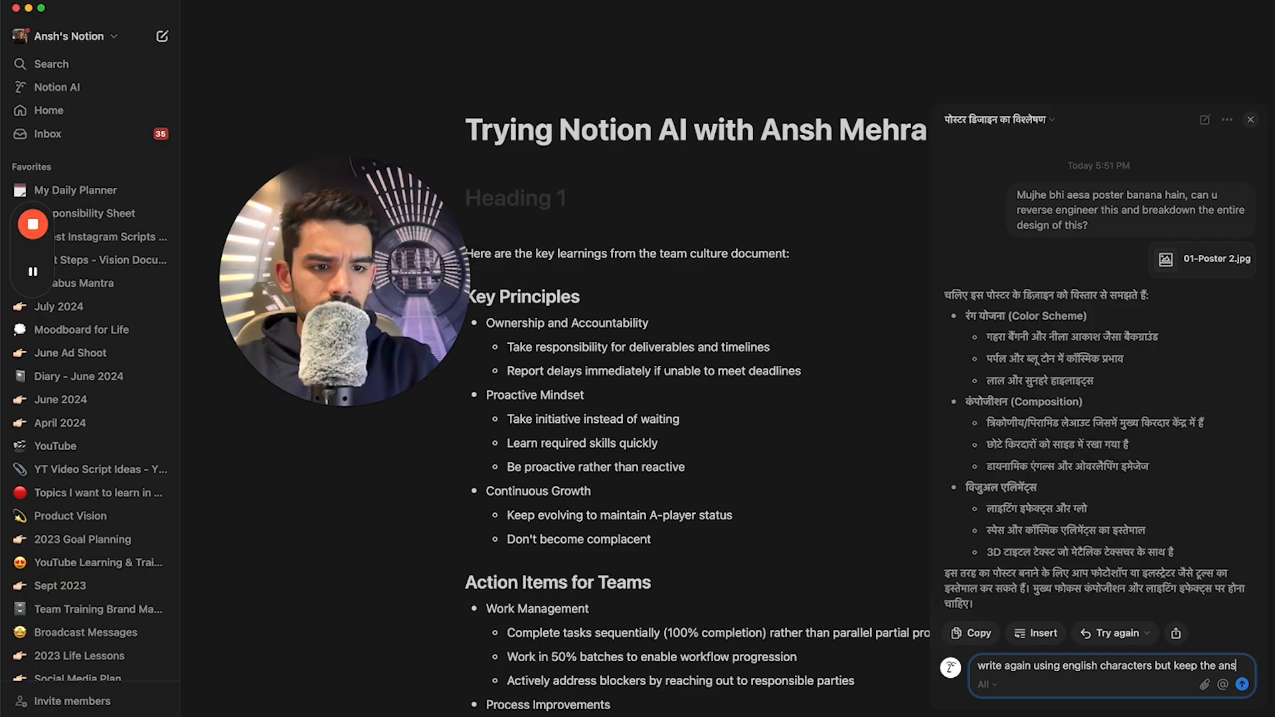
pyautogui.write('wer in Hindi')
pyautogui.press('Return')
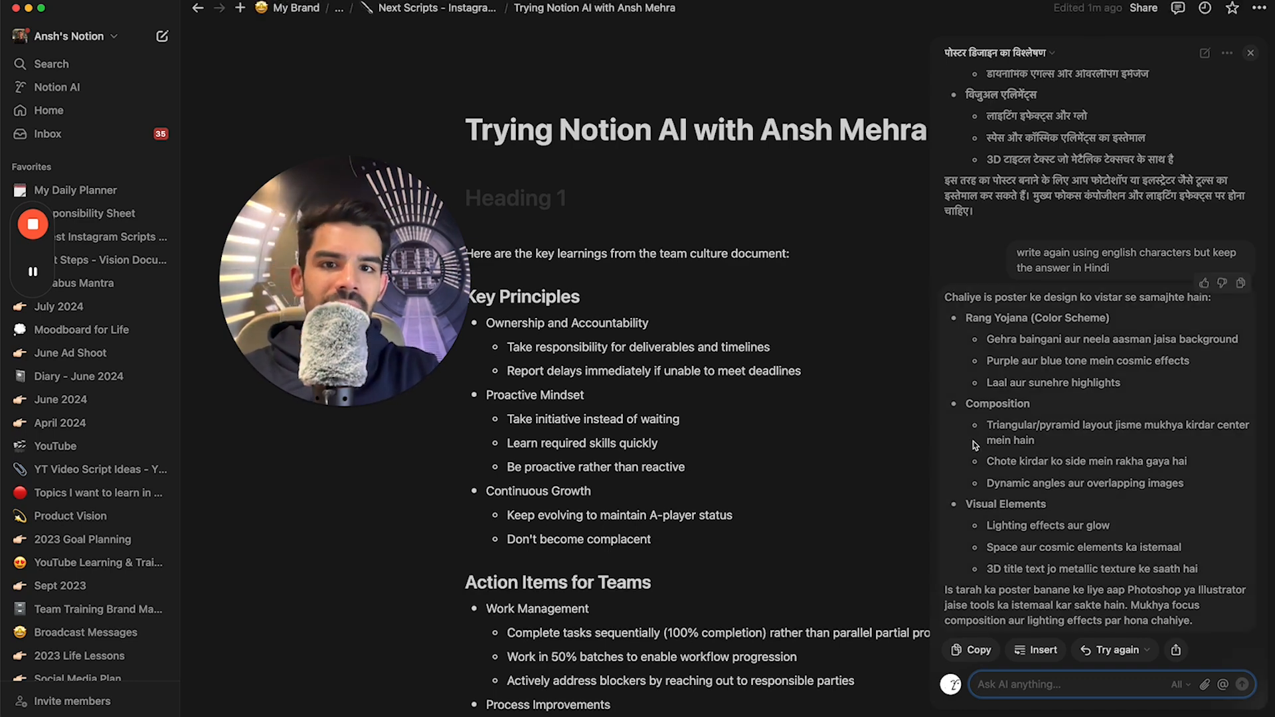
pyautogui.click(1249, 55)
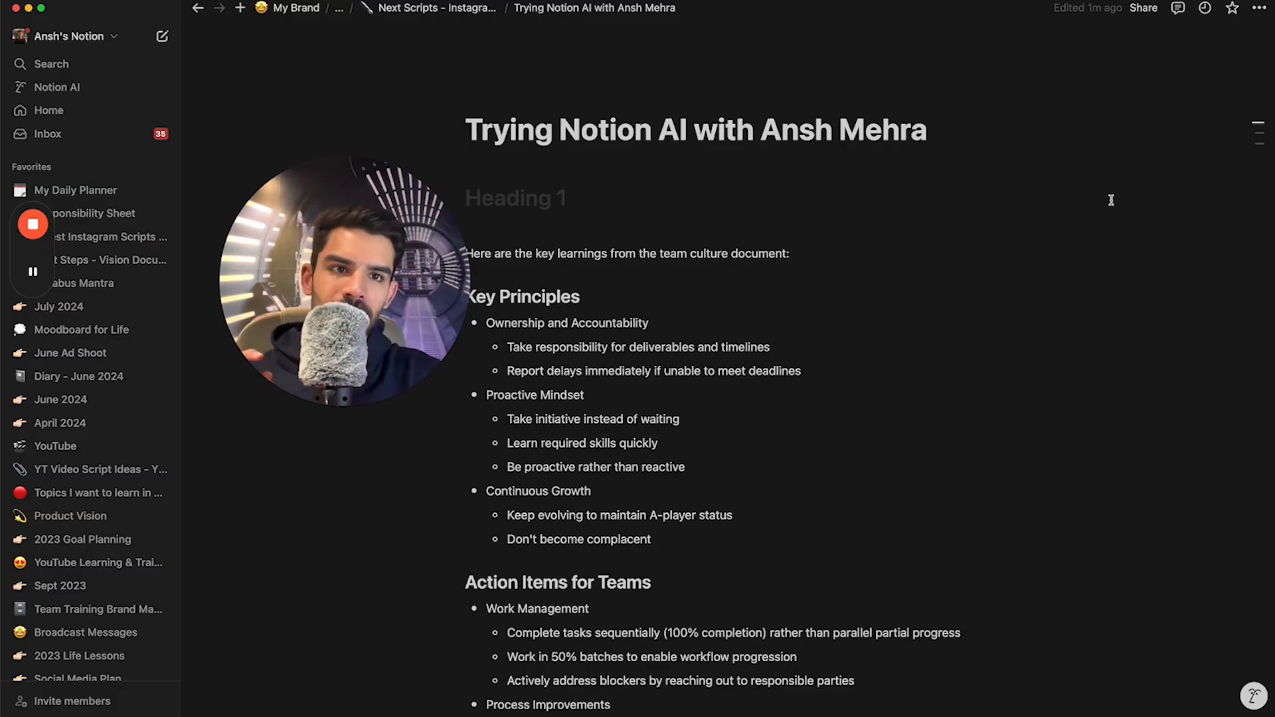
# View the page's sharing settings and its Publish to web option without publishing the page.
pyautogui.click(1143, 8)
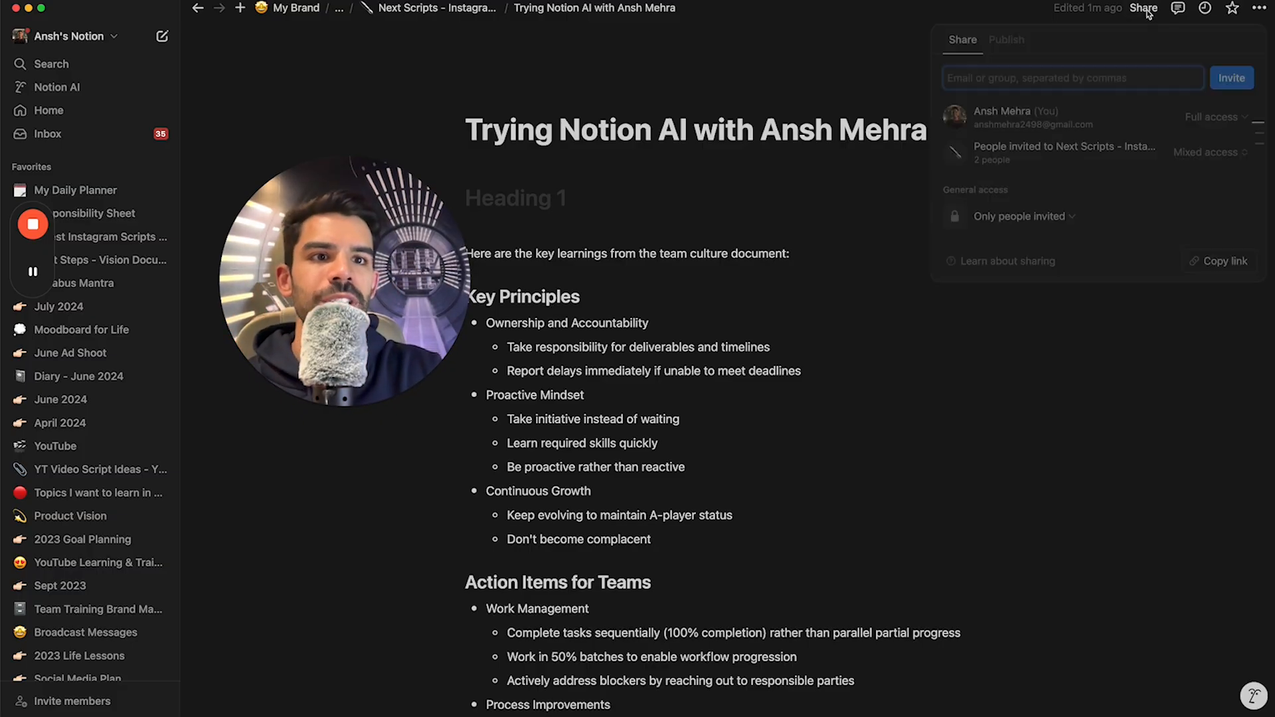
pyautogui.click(1004, 39)
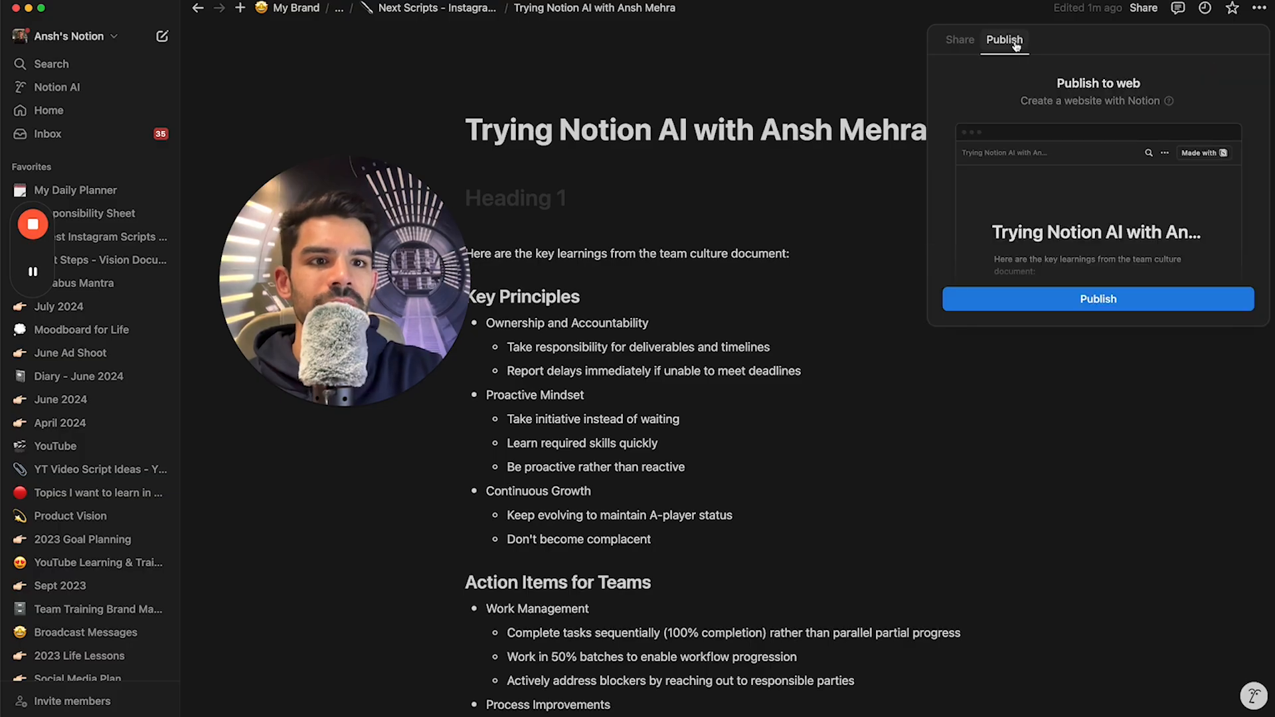
pyautogui.click(965, 455)
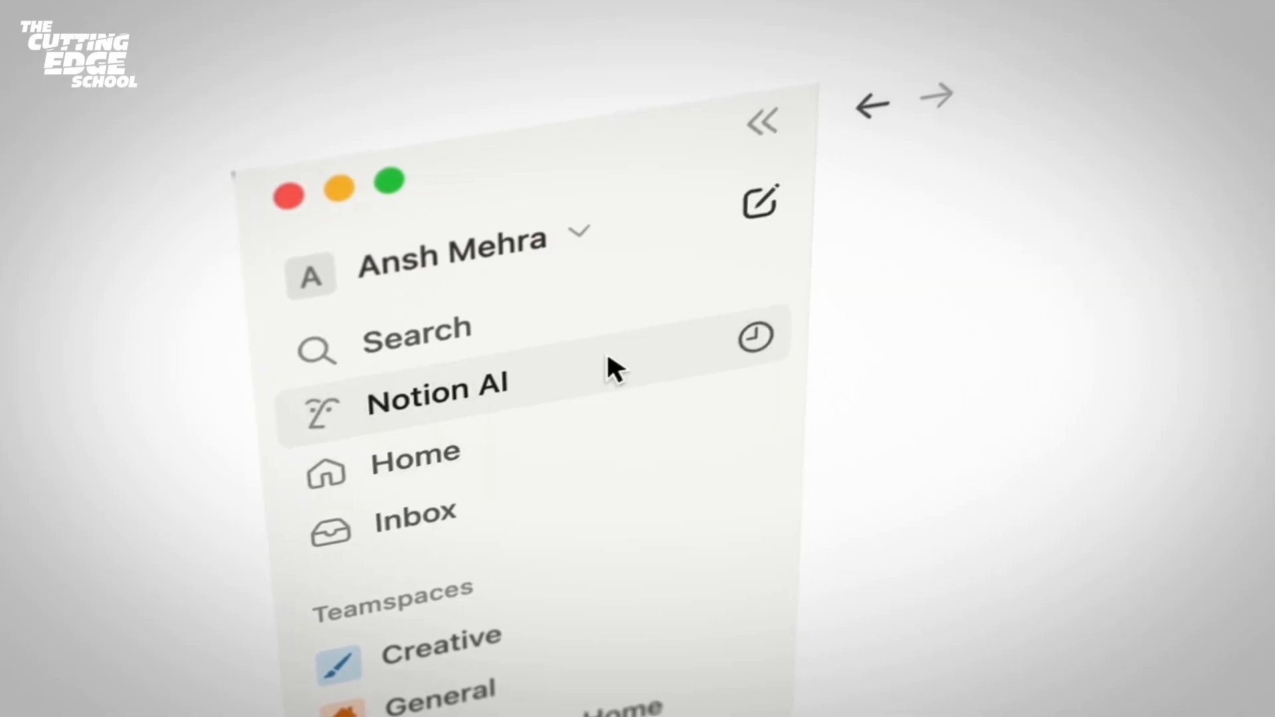
# Open the full-page Notion AI view and start a new chat from the chat history.
pyautogui.click(624, 369)
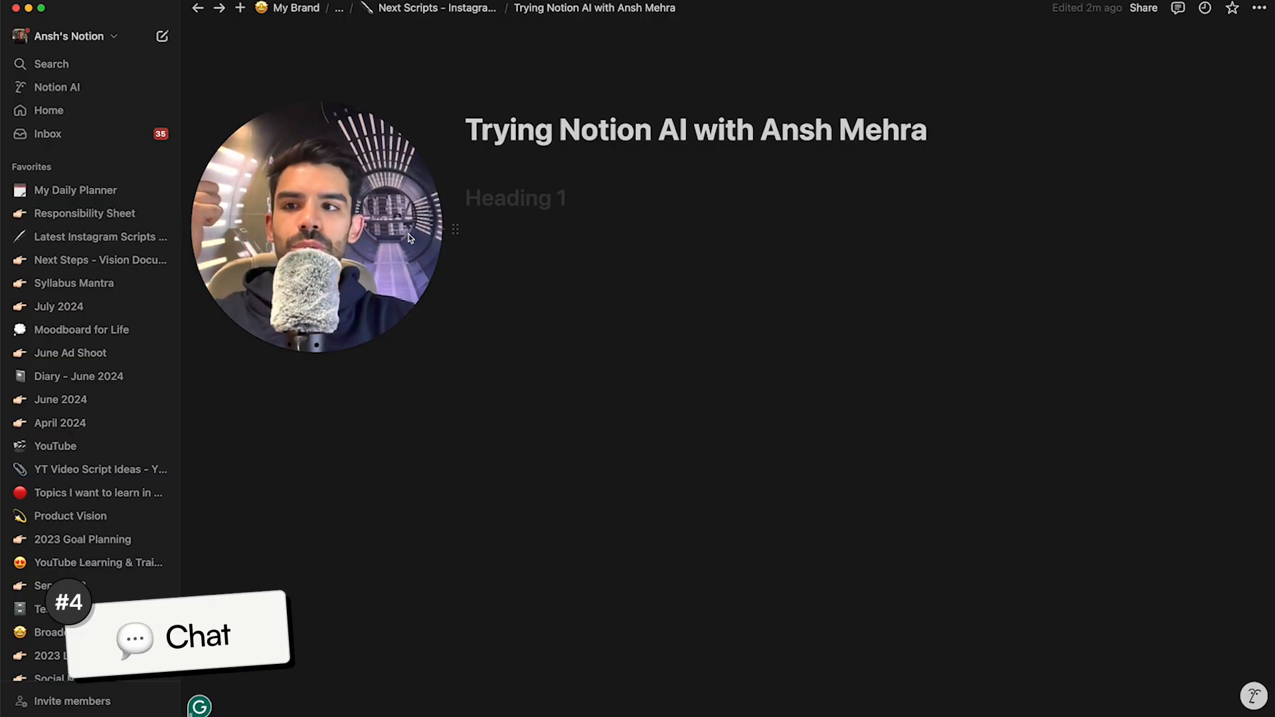
pyautogui.click(63, 93)
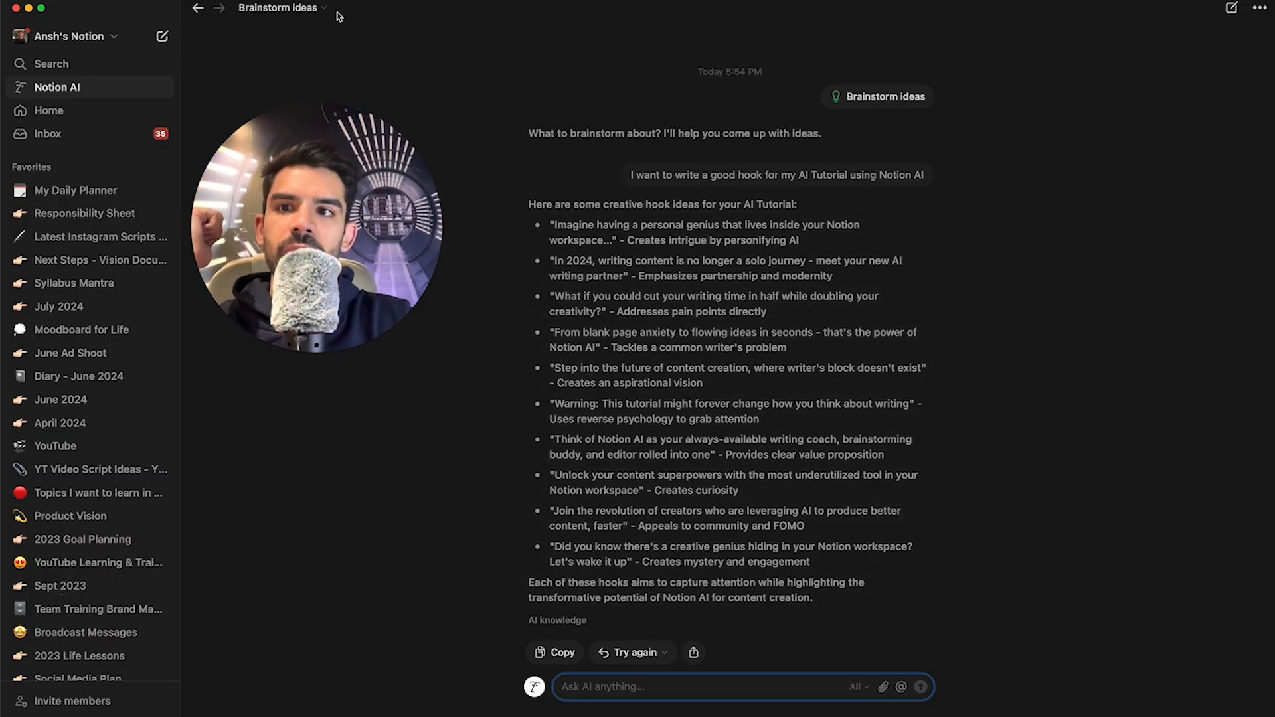
pyautogui.click(316, 12)
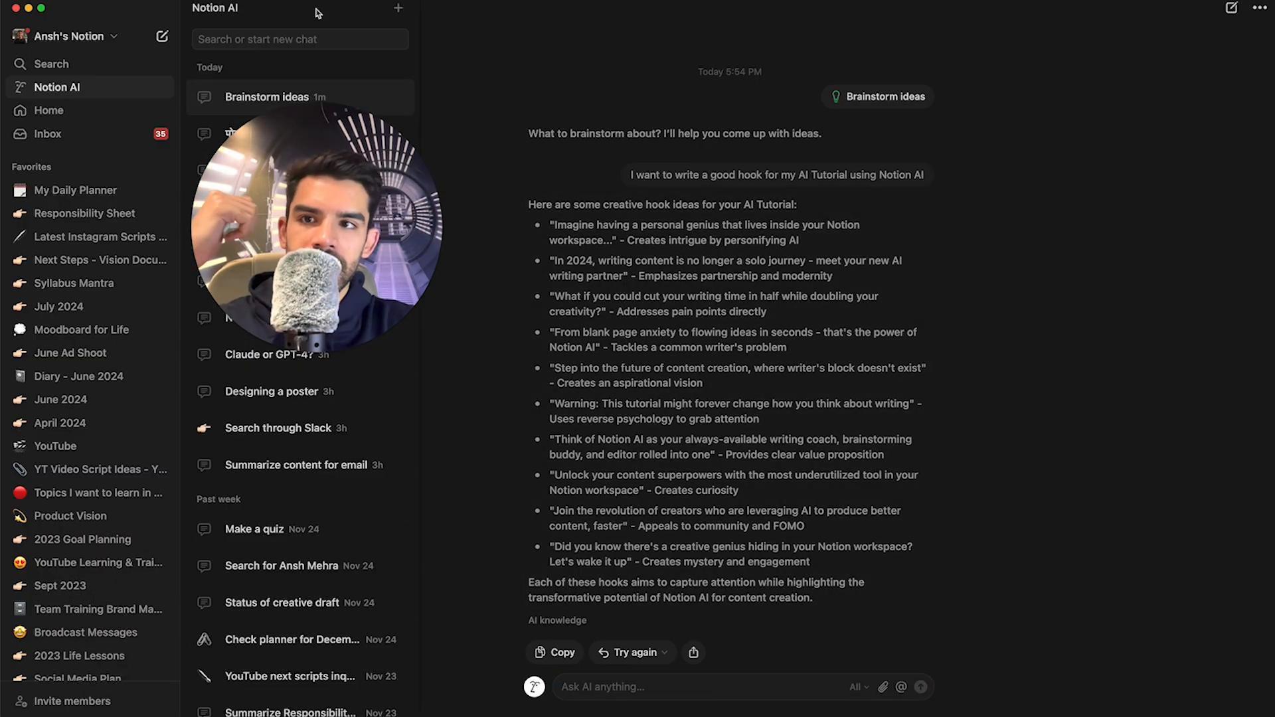
pyautogui.click(399, 9)
pyautogui.scroll(-5, 725, 532)
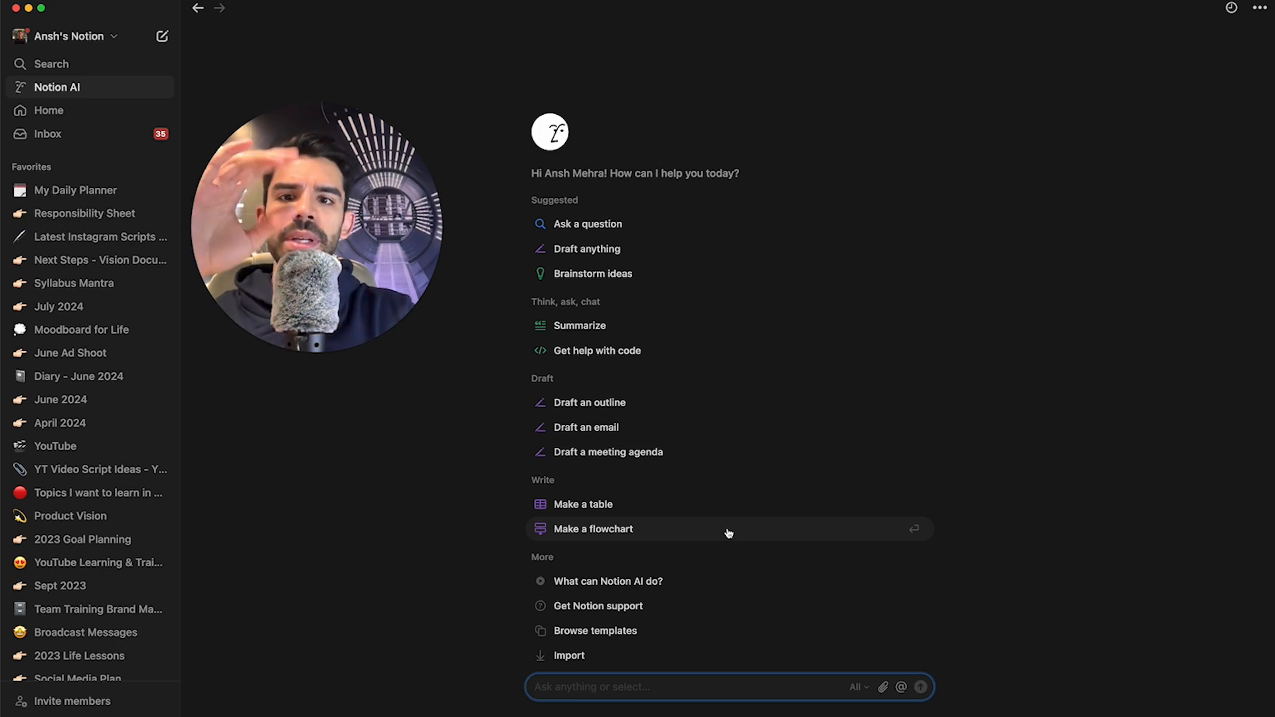
# Use Brainstorm ideas with the request "I want hook ideas for my YT tutorial on Notion AI.".
pyautogui.click(600, 278)
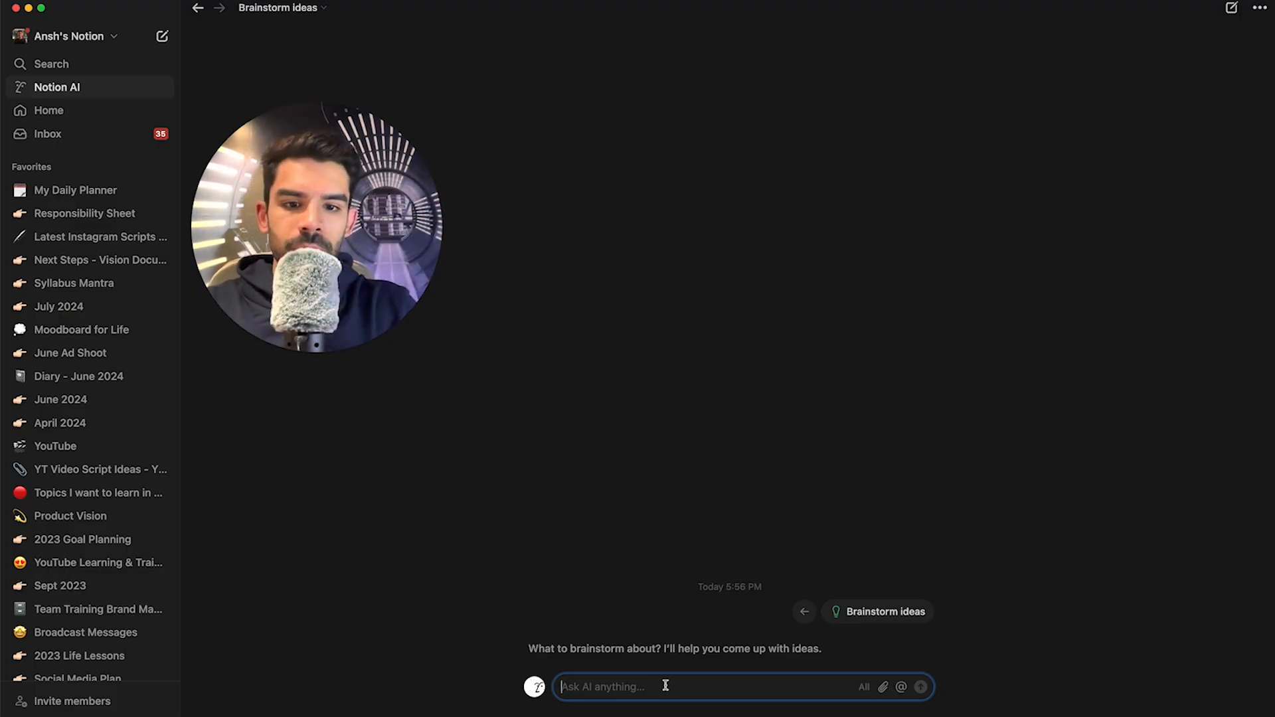
pyautogui.write('I want hook ideas for')
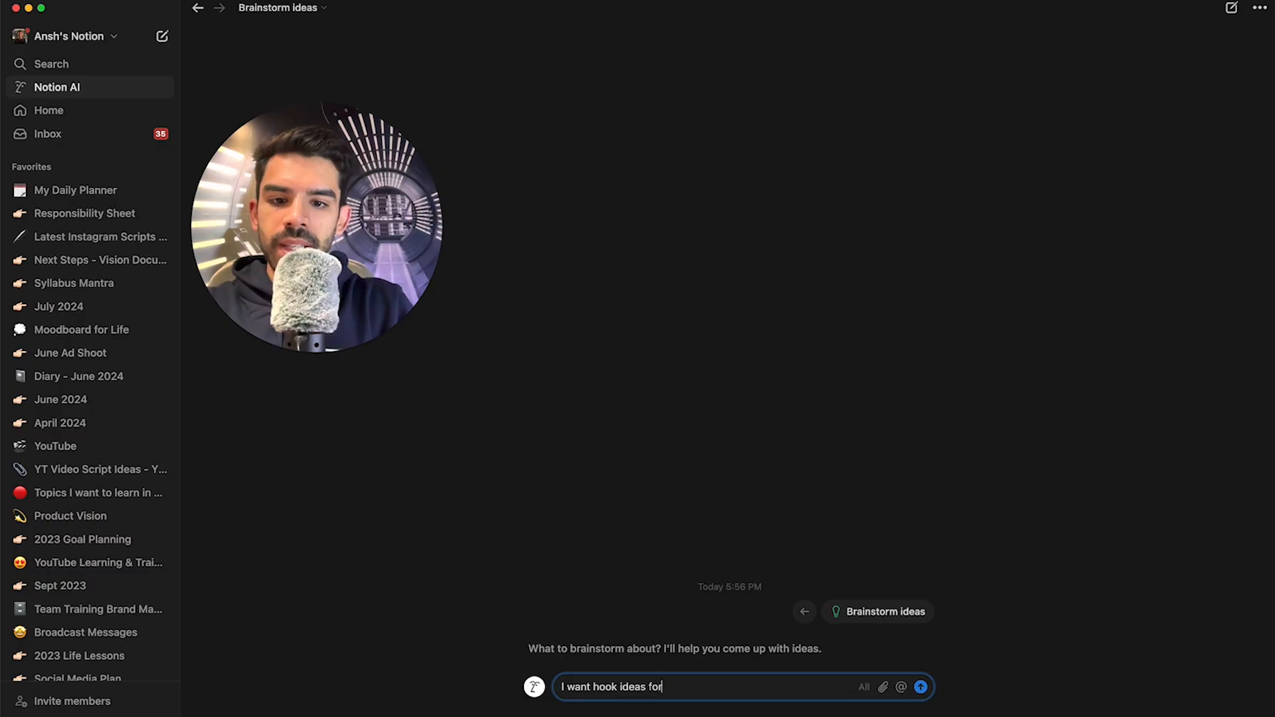
pyautogui.write(' my YT tutorial on Notion AI.')
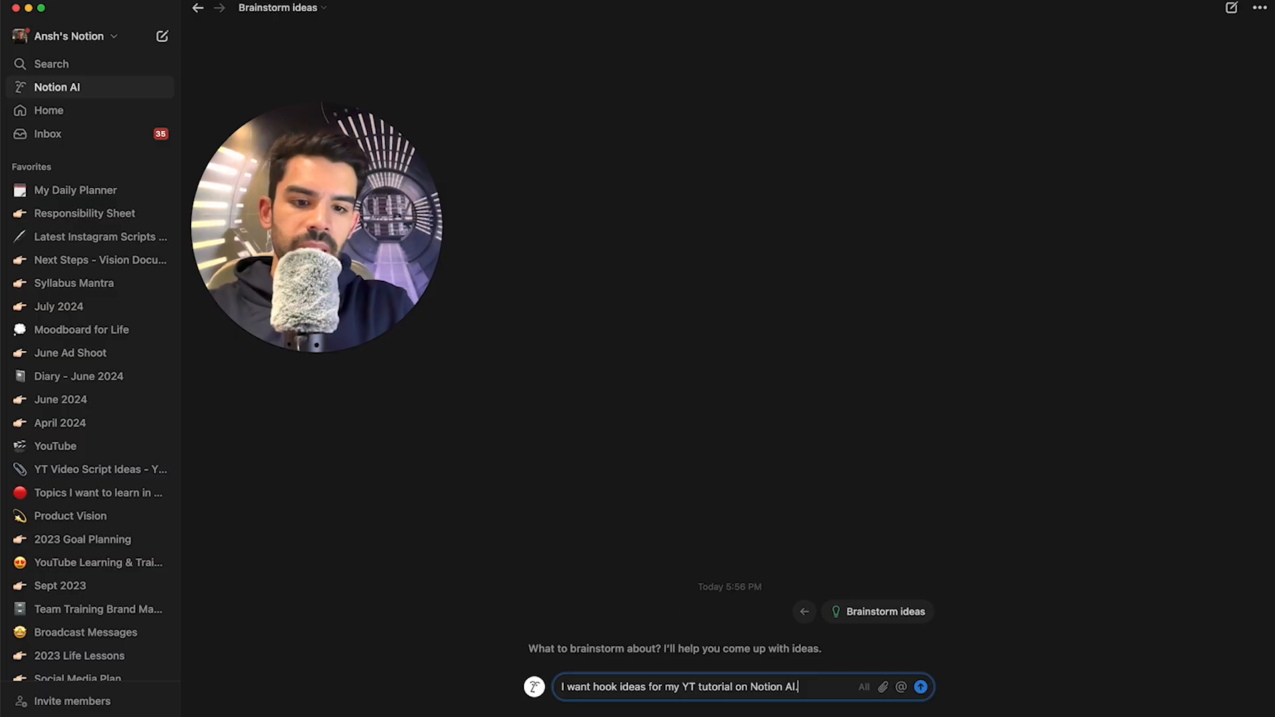
pyautogui.press('Return')
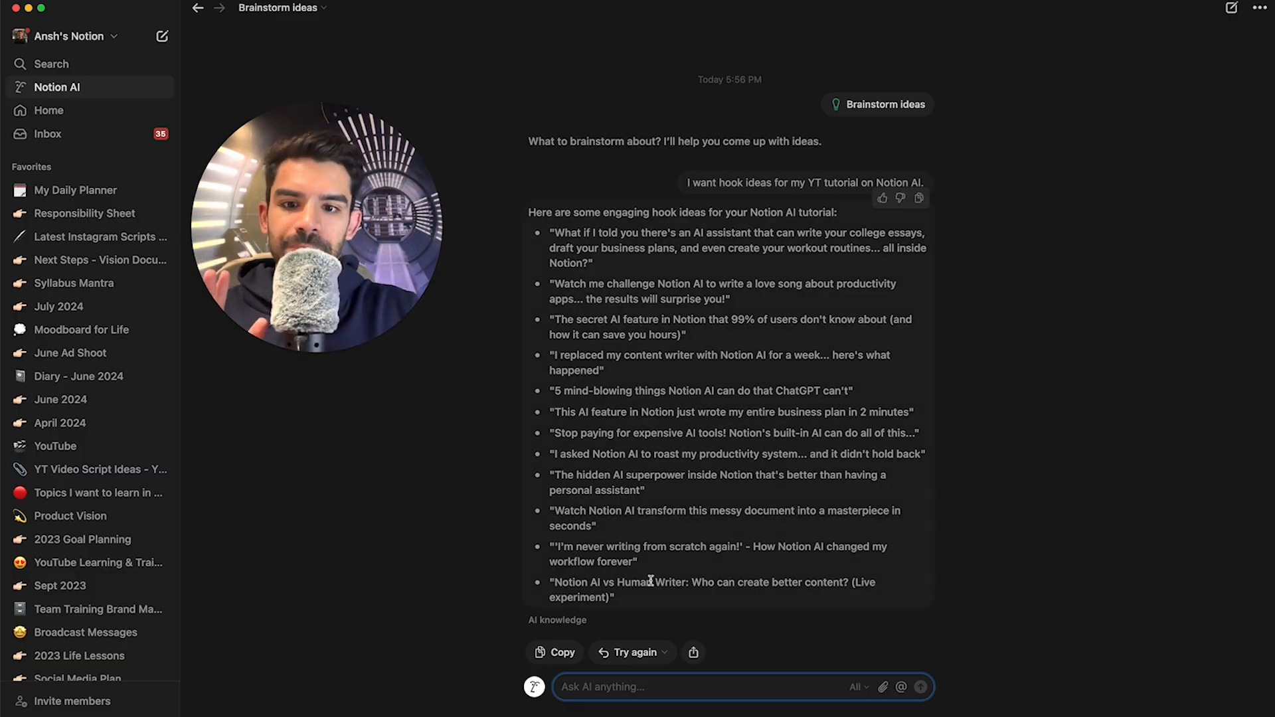
# Expand the AI knowledge note below the hook ideas and examine which models generated the answer.
pyautogui.click(575, 621)
pyautogui.moveTo(530, 622); pyautogui.dragTo(720, 620)
pyautogui.click(732, 619)
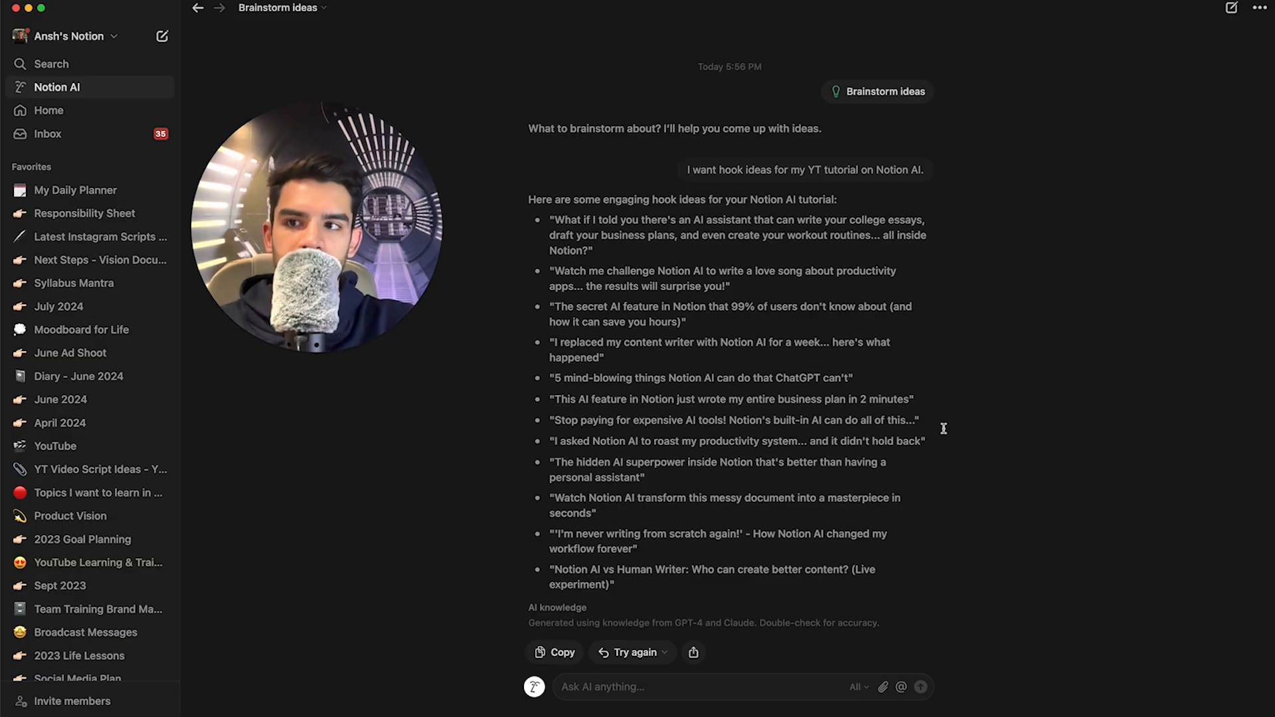
pyautogui.scroll(1, 865, 390)
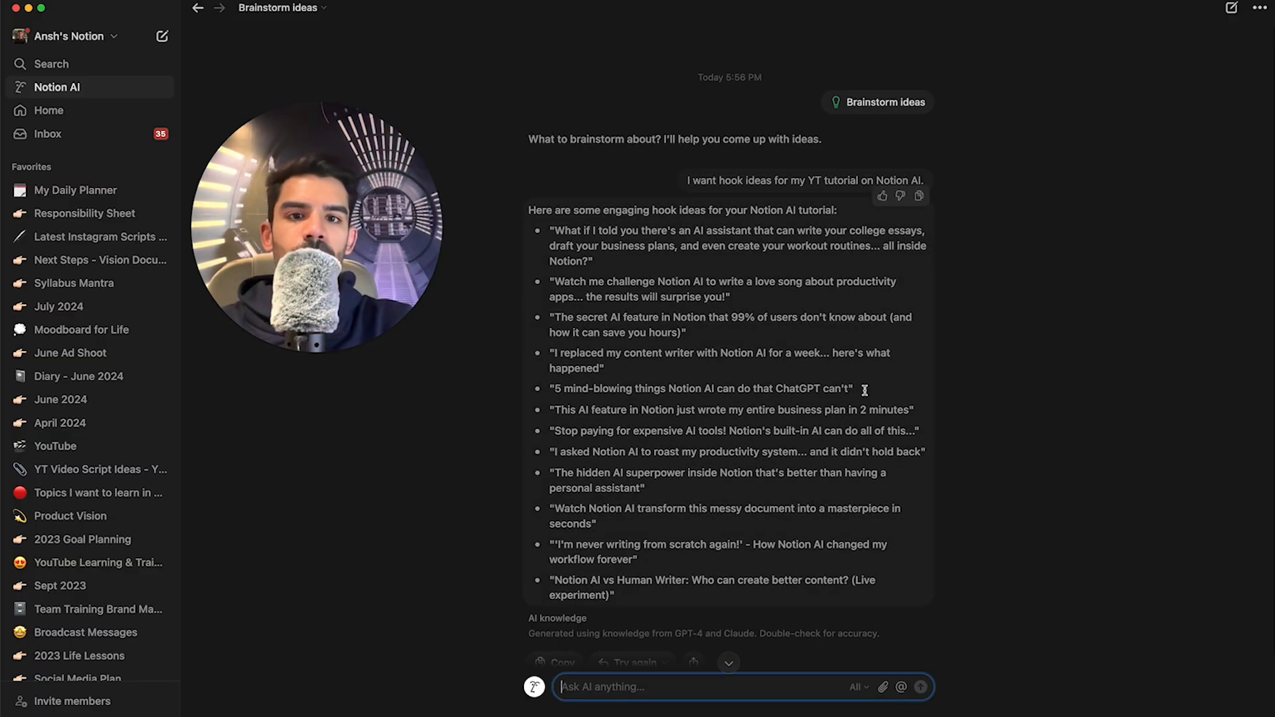